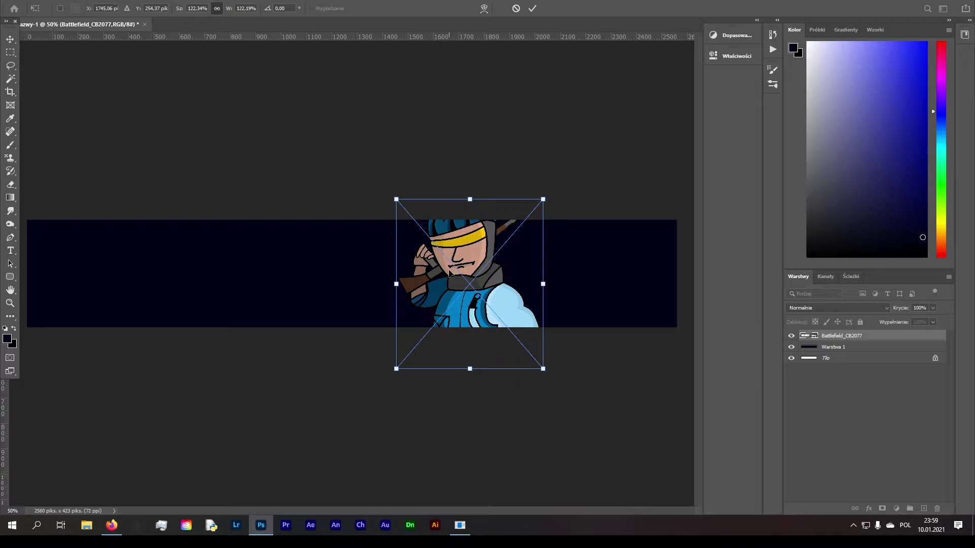
# Step: Apply the character's transform at about 112% scale and rasterize its layer
pyautogui.press('Return')
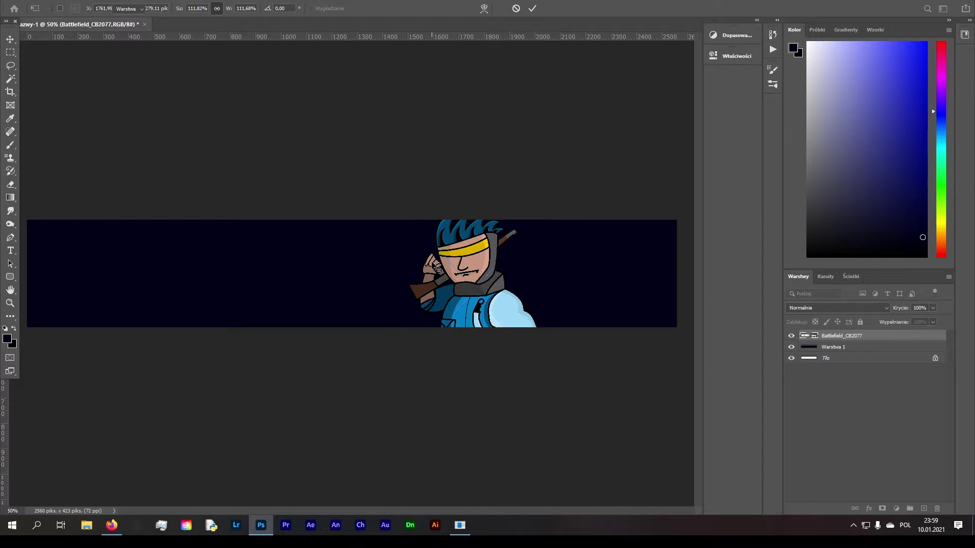
pyautogui.rightClick(843, 337)
pyautogui.click(736, 263)
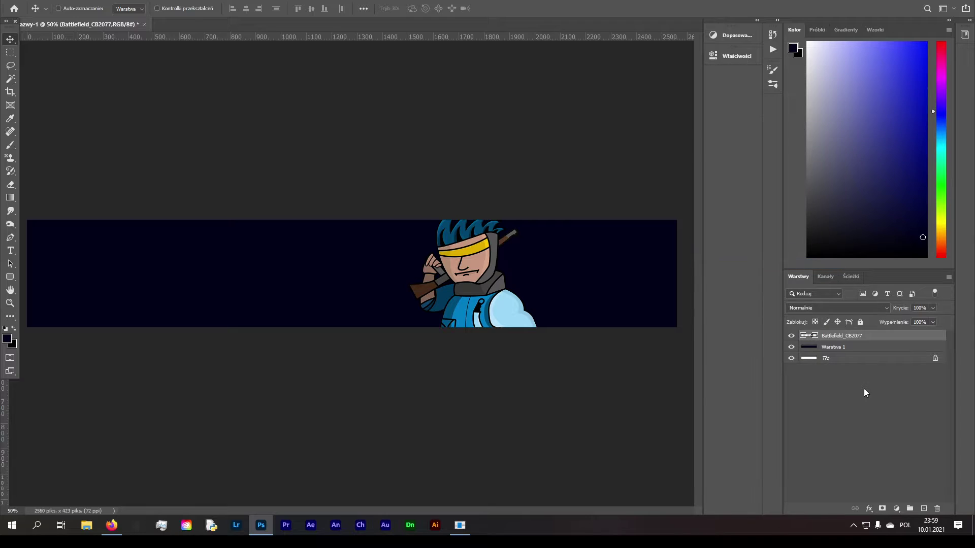
# Step: Add a new empty layer above the character layer
pyautogui.click(865, 393)
pyautogui.click(924, 509)
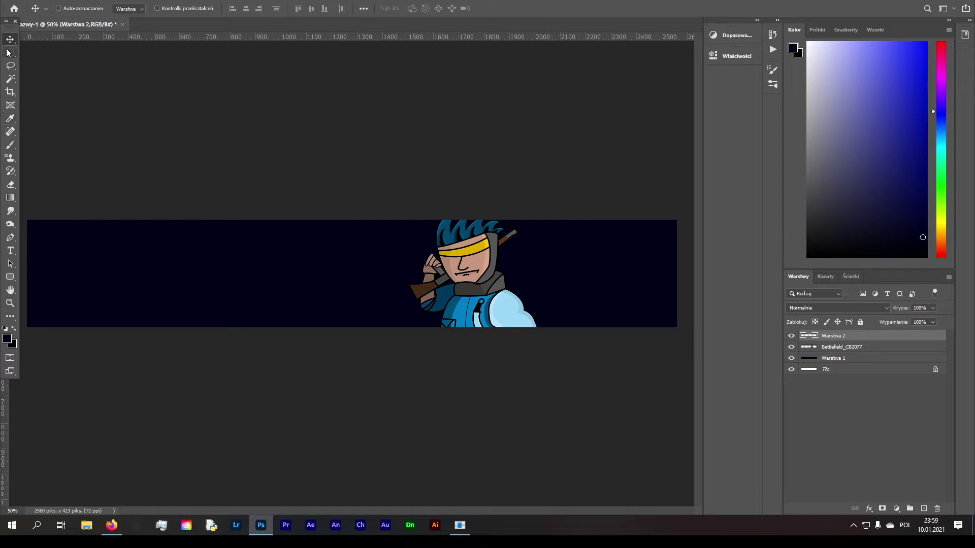
pyautogui.moveTo(10, 53); pyautogui.dragTo(32, 54)
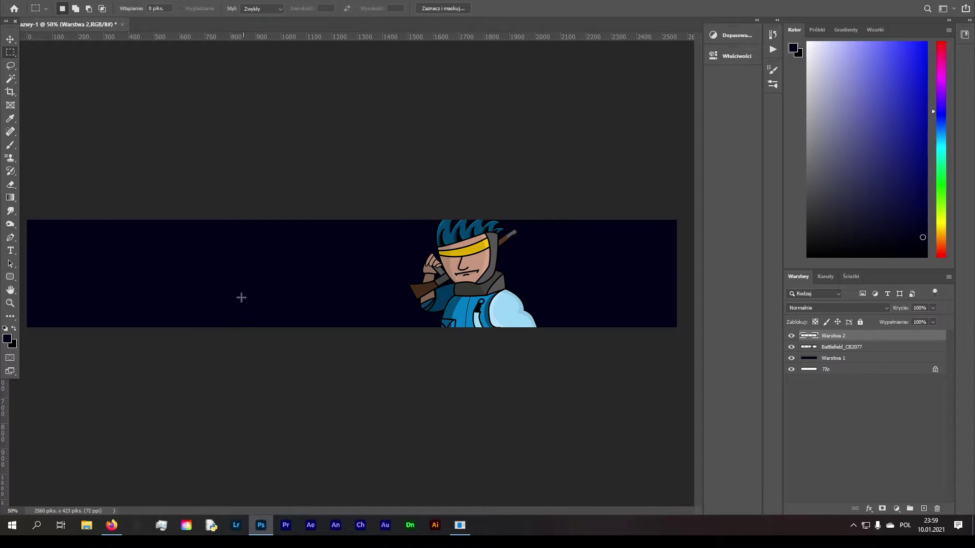
pyautogui.moveTo(139, 286); pyautogui.dragTo(197, 295)
pyautogui.hotkey('ctrl', 'a')
# Step: Draw a thin horizontal rounded rectangle about 1134 by 17 px beside the character and fill it with white
pyautogui.click(12, 277)
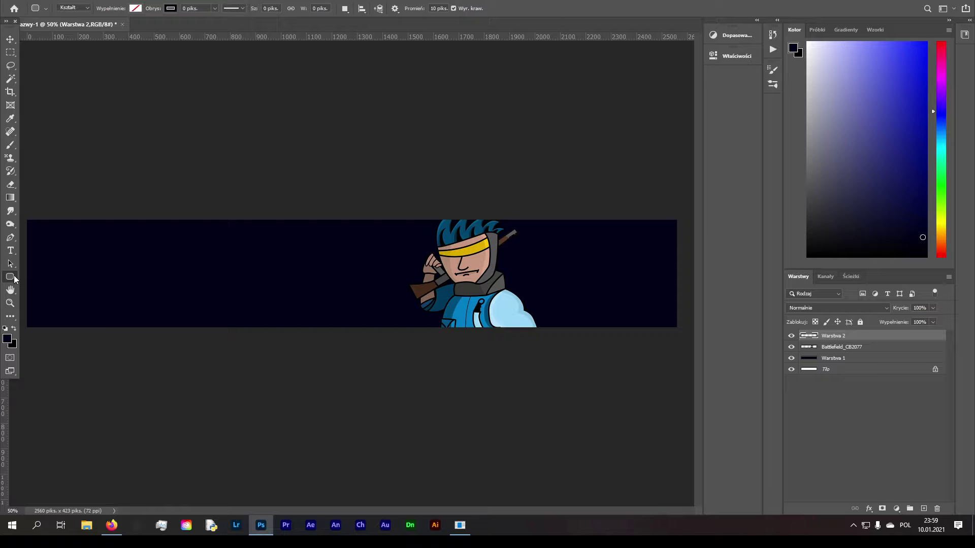
pyautogui.rightClick(14, 279)
pyautogui.click(48, 284)
pyautogui.moveTo(107, 293); pyautogui.dragTo(394, 289)
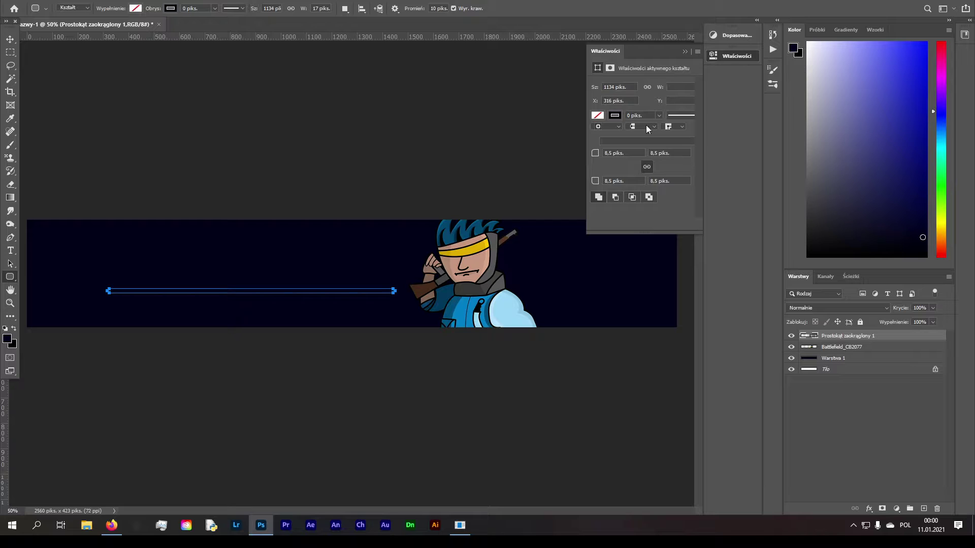
pyautogui.click(597, 115)
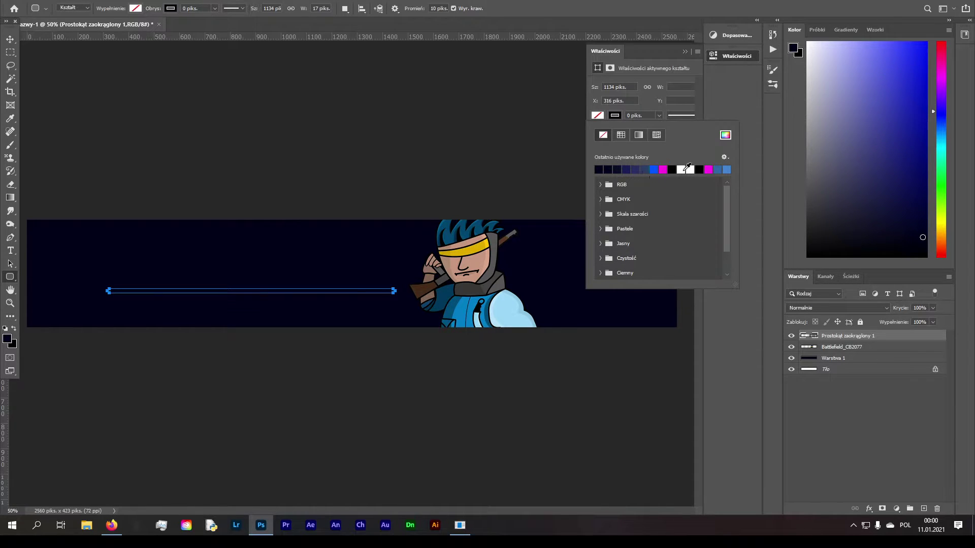
pyautogui.click(681, 169)
# Step: Rasterize the white rounded rectangle's layer
pyautogui.click(10, 39)
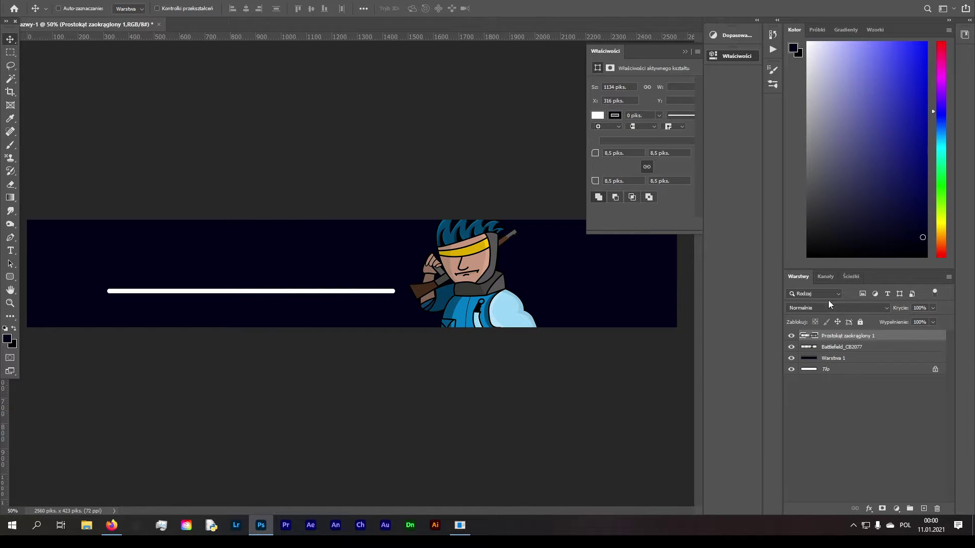
pyautogui.rightClick(820, 338)
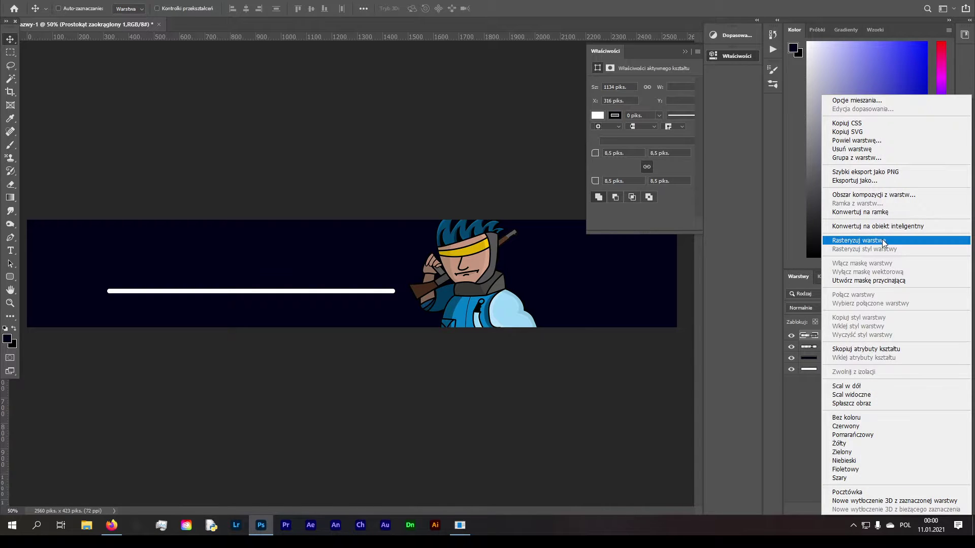
pyautogui.click(863, 242)
pyautogui.click(682, 50)
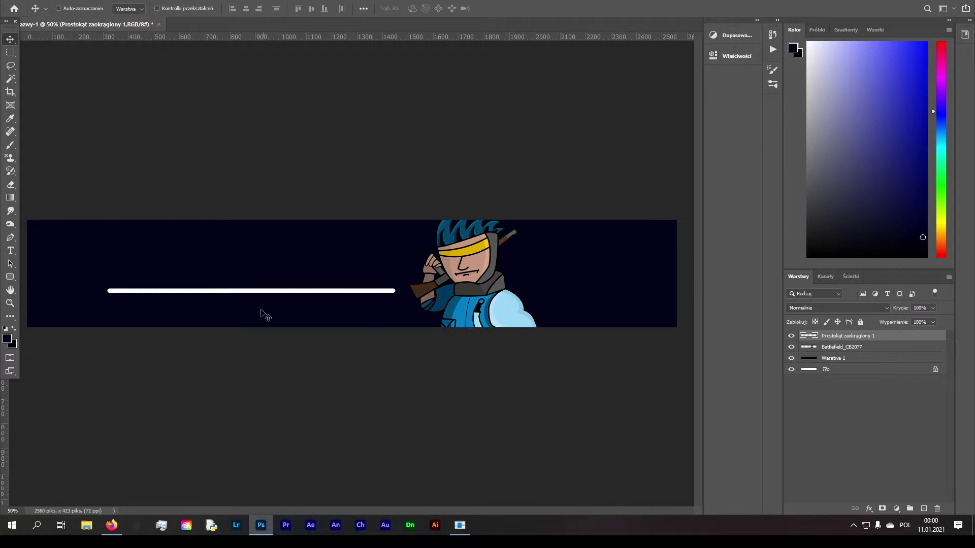
# Step: Rotate the white bar to about -119.3° and place it as a diagonal crossing the banner just left of the character
pyautogui.moveTo(212, 294); pyautogui.dragTo(232, 291)
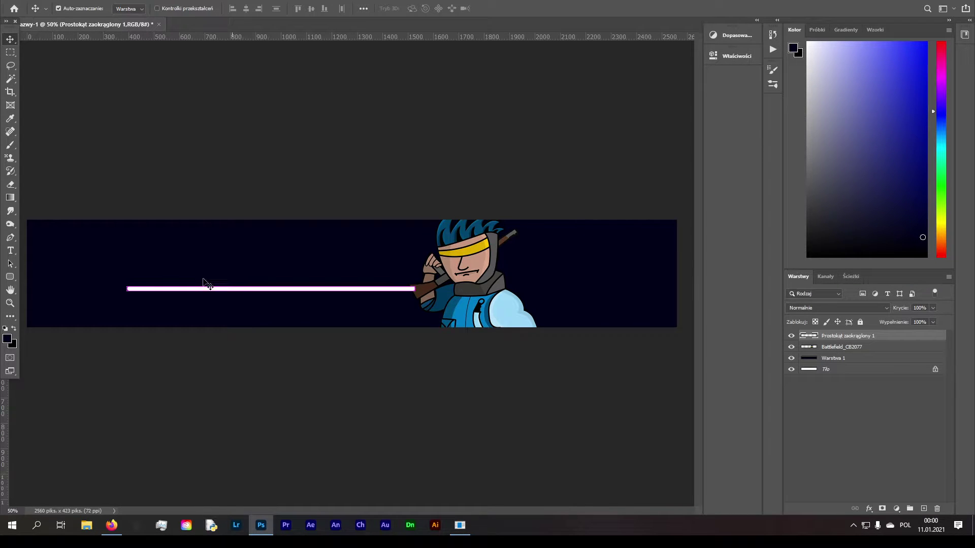
pyautogui.press('ctrl')
pyautogui.hotkey('ctrl', 't')
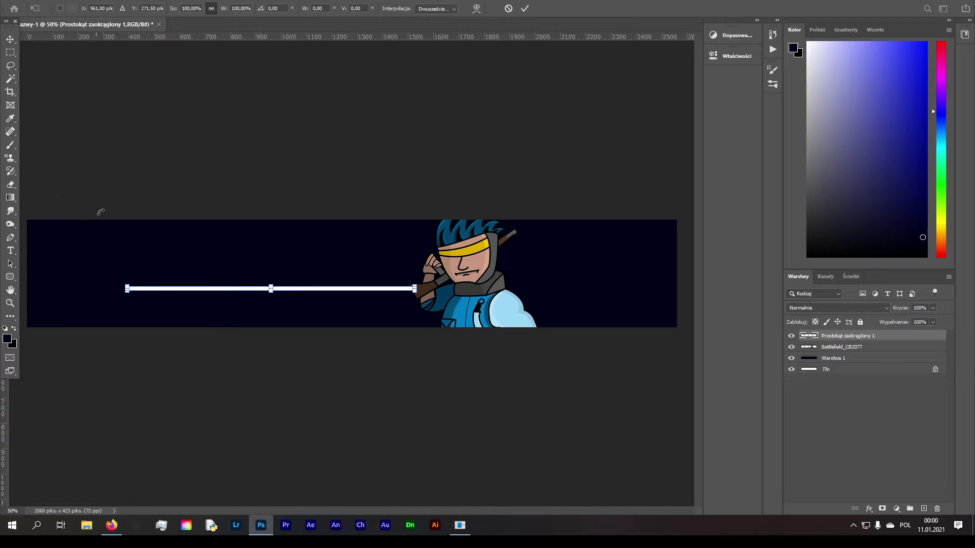
pyautogui.moveTo(267, 291); pyautogui.dragTo(244, 265)
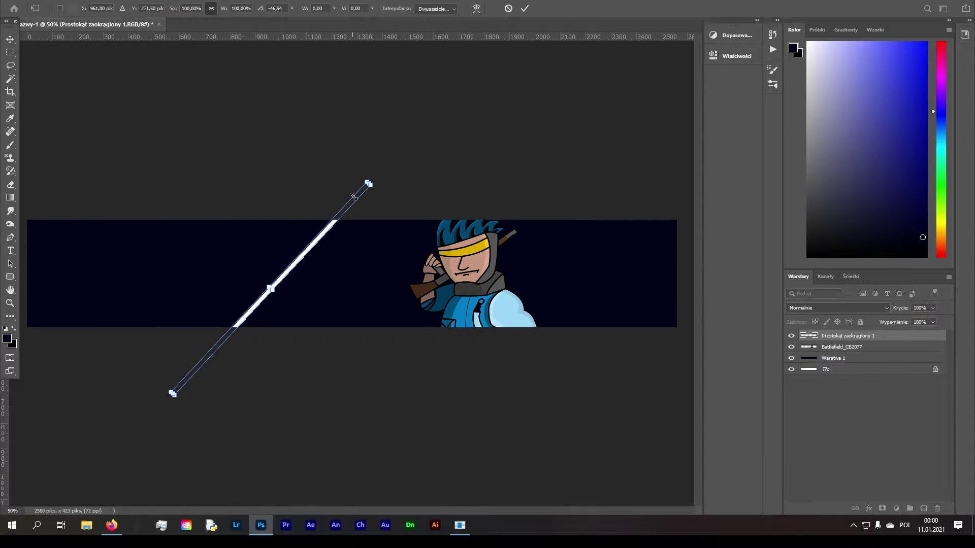
pyautogui.moveTo(312, 201); pyautogui.dragTo(187, 179)
pyautogui.moveTo(263, 247); pyautogui.dragTo(392, 263)
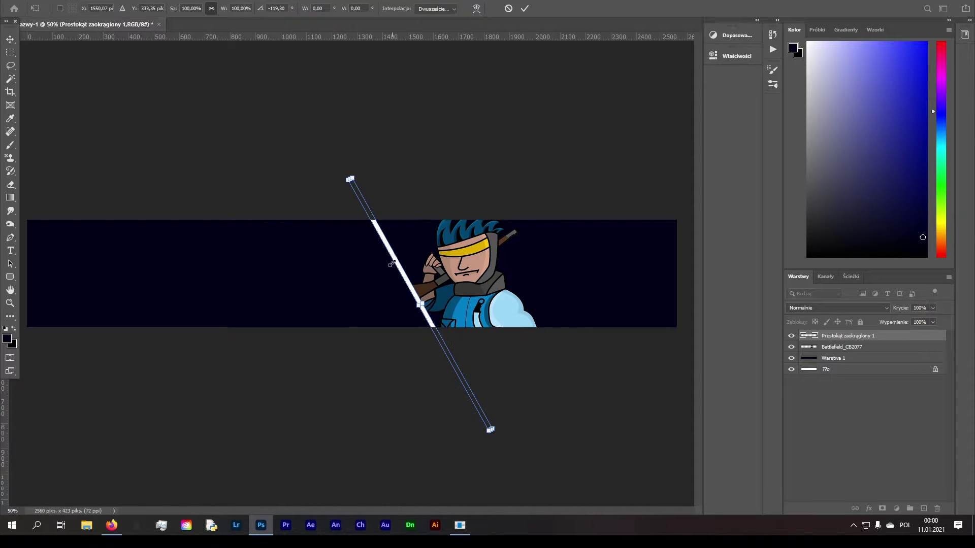
pyautogui.press('Return')
# Step: Duplicate the white bar, flip the copy into a mirrored diagonal, and move it to the character's right side
pyautogui.hotkey('ctrl', 'j')
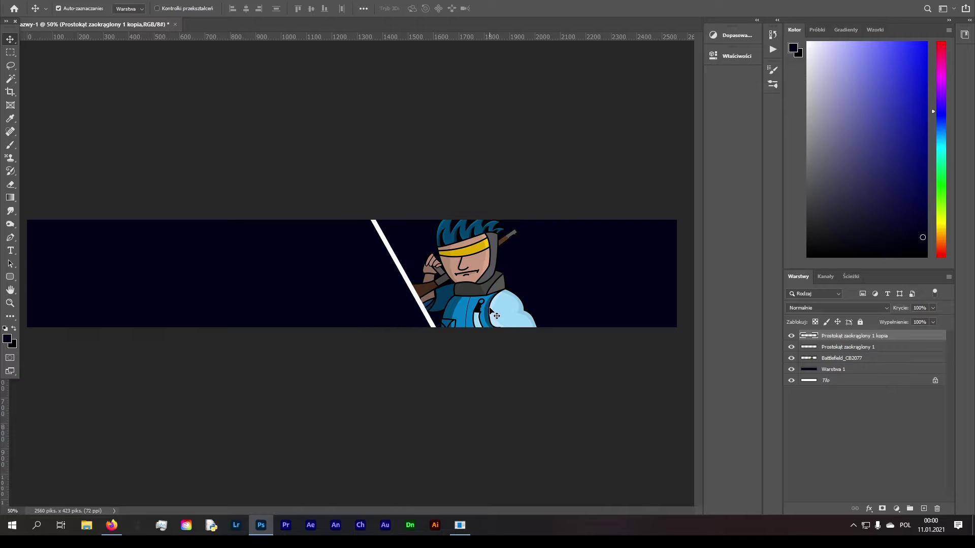
pyautogui.hotkey('ctrl', 't')
pyautogui.rightClick(409, 287)
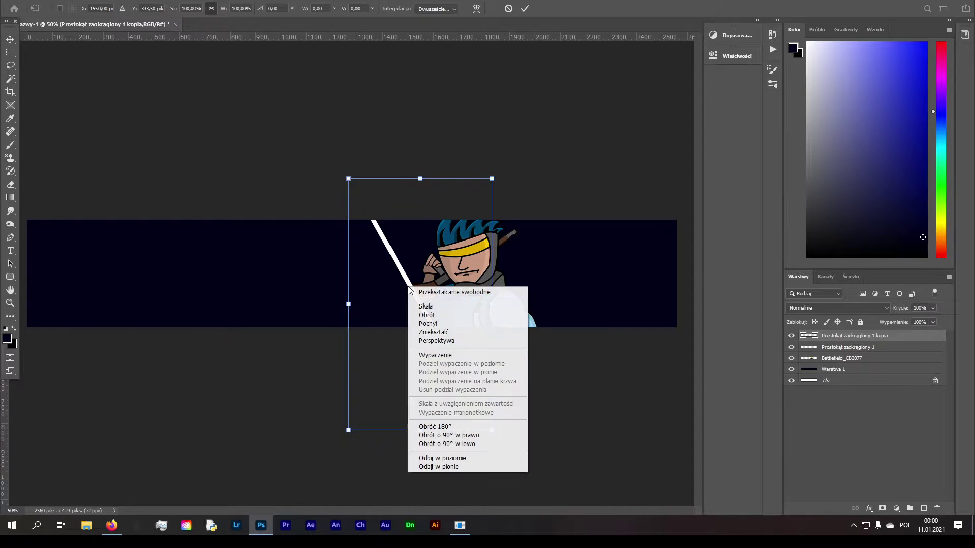
pyautogui.click(450, 427)
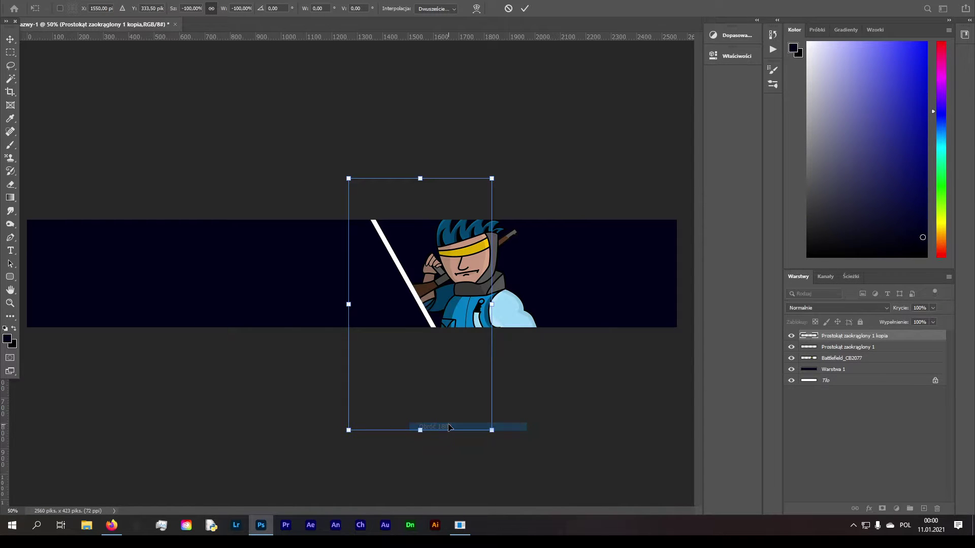
pyautogui.rightClick(421, 323)
pyautogui.click(446, 496)
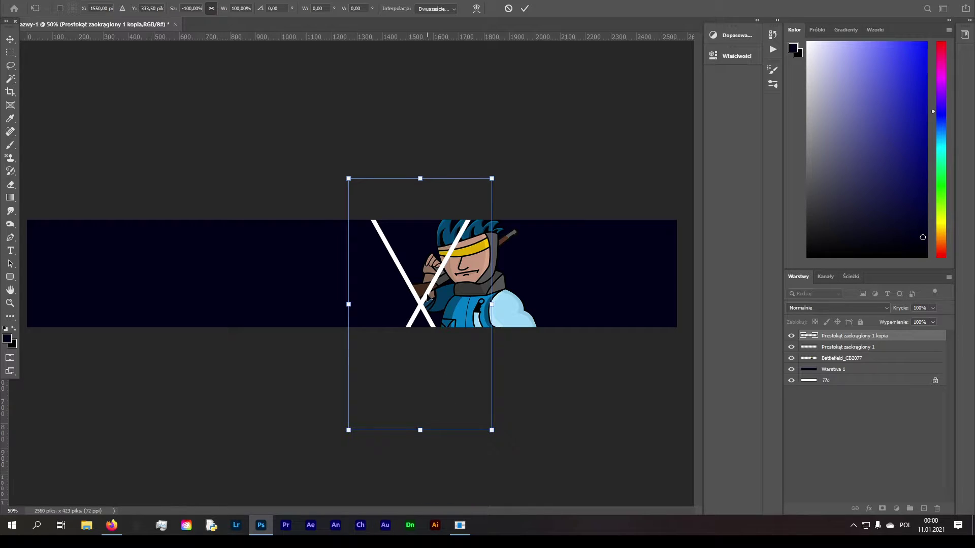
pyautogui.moveTo(428, 297); pyautogui.dragTo(548, 299)
pyautogui.press('Return')
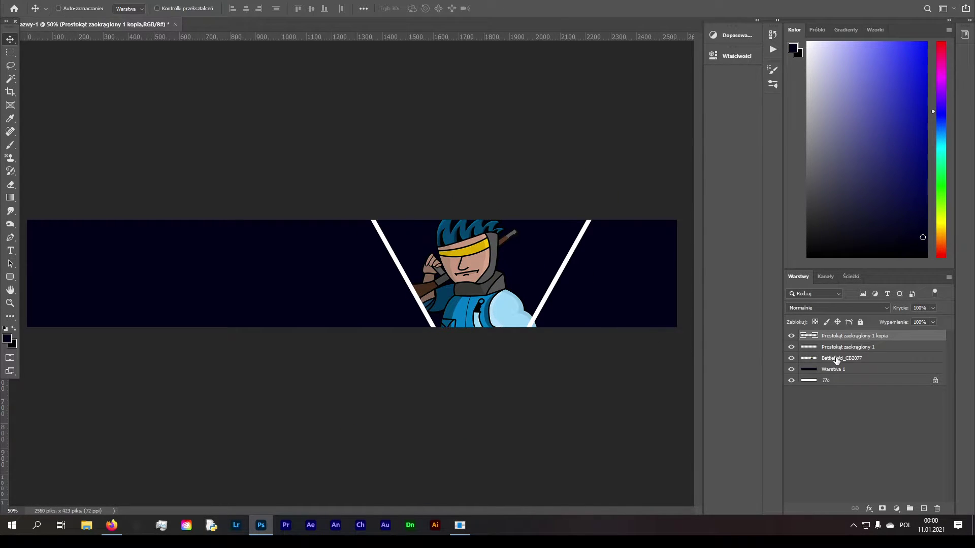
# Step: Move both white bar layers beneath the character layer in the layer stack
pyautogui.click(836, 359)
pyautogui.click(840, 347)
pyautogui.keyDown('shift'); pyautogui.click(840, 336); pyautogui.keyUp('shift')
pyautogui.moveTo(840, 336); pyautogui.dragTo(841, 369)
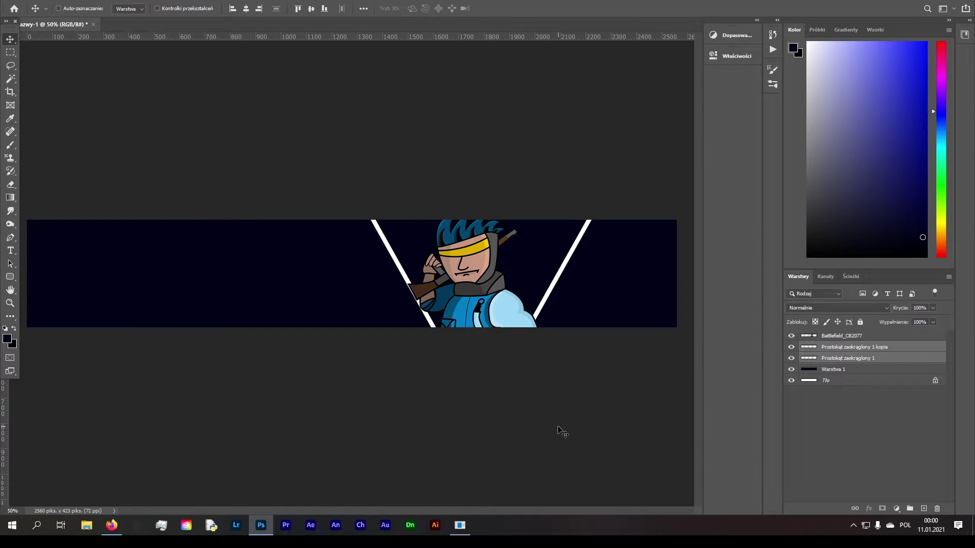
# Step: Add an outer glow to the right-hand bar's layer and set its colour to bright green, #06ff00
pyautogui.click(844, 351)
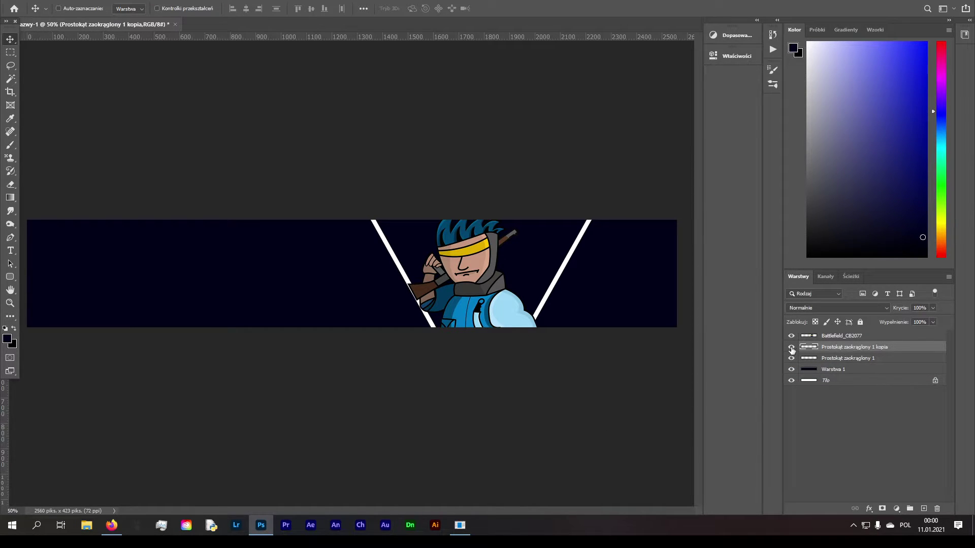
pyautogui.rightClick(859, 351)
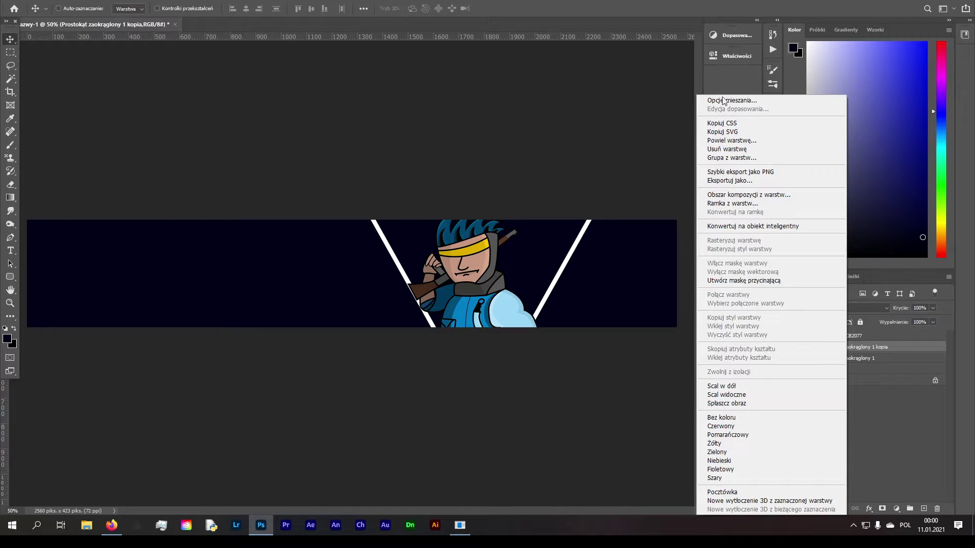
pyautogui.click(724, 100)
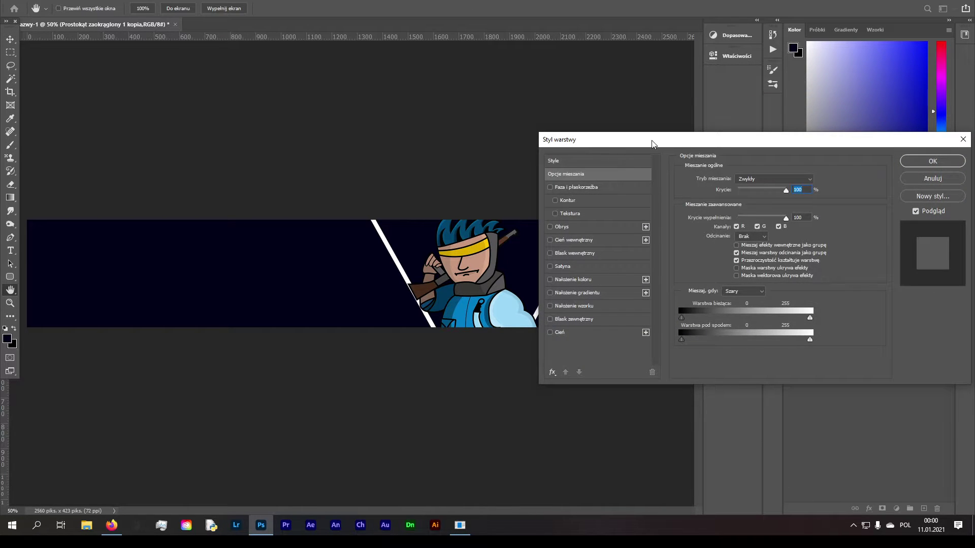
pyautogui.moveTo(652, 141); pyautogui.dragTo(767, 126)
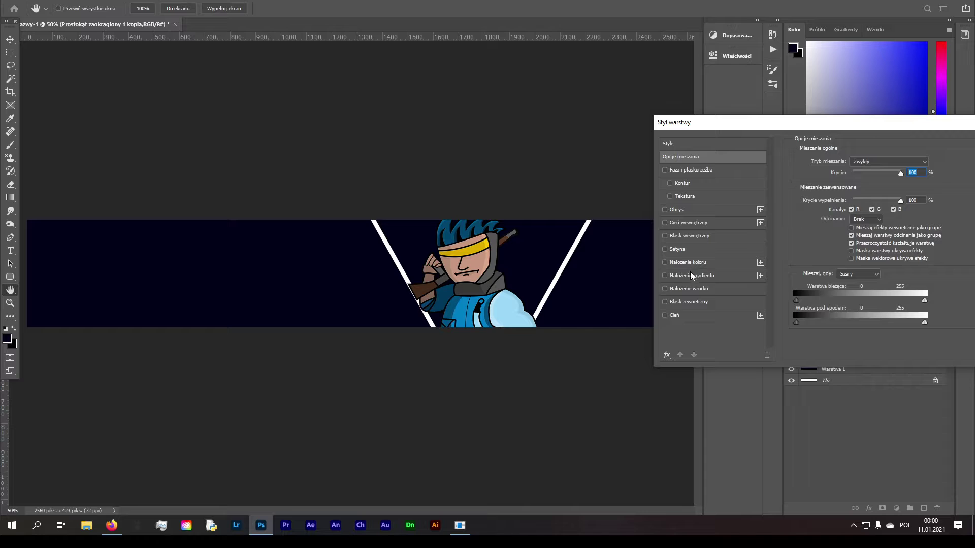
pyautogui.click(691, 303)
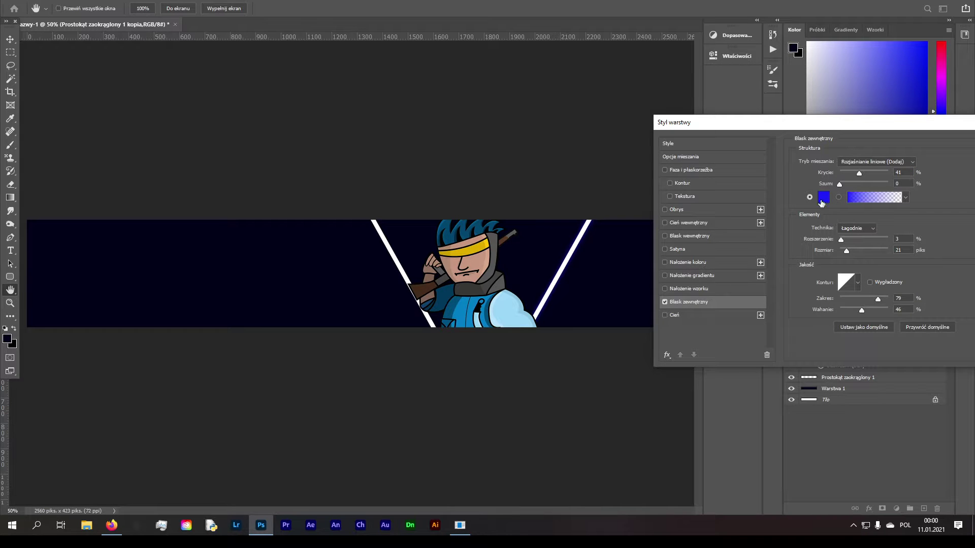
pyautogui.click(822, 198)
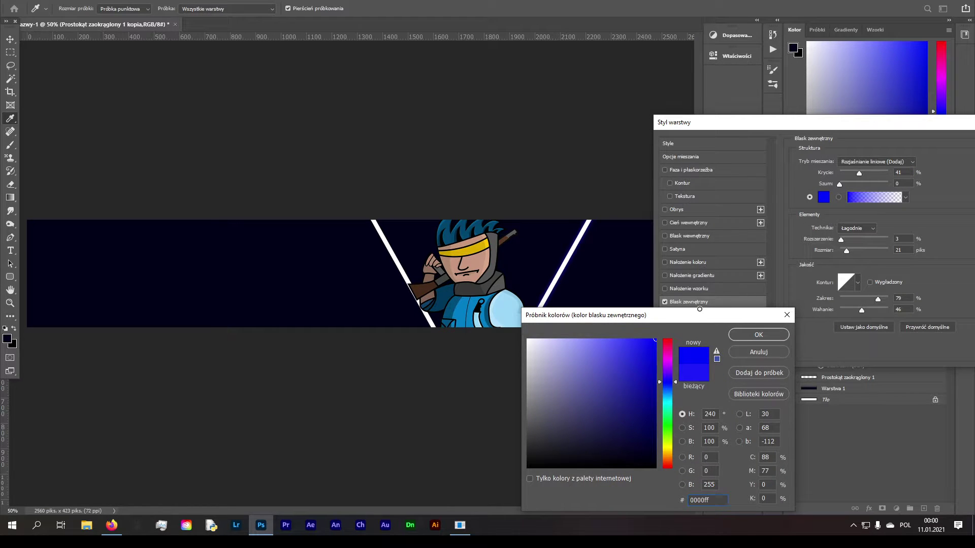
pyautogui.moveTo(668, 391); pyautogui.dragTo(668, 425)
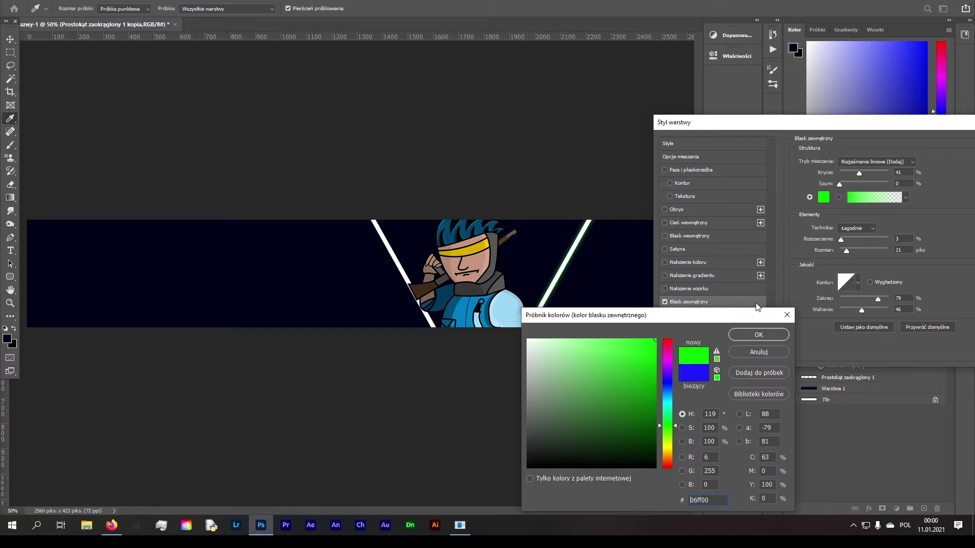
pyautogui.click(759, 334)
# Step: Raise the outer glow's opacity to 100% with the blend mode set to Linear Dodge (Add)
pyautogui.moveTo(858, 172); pyautogui.dragTo(888, 173)
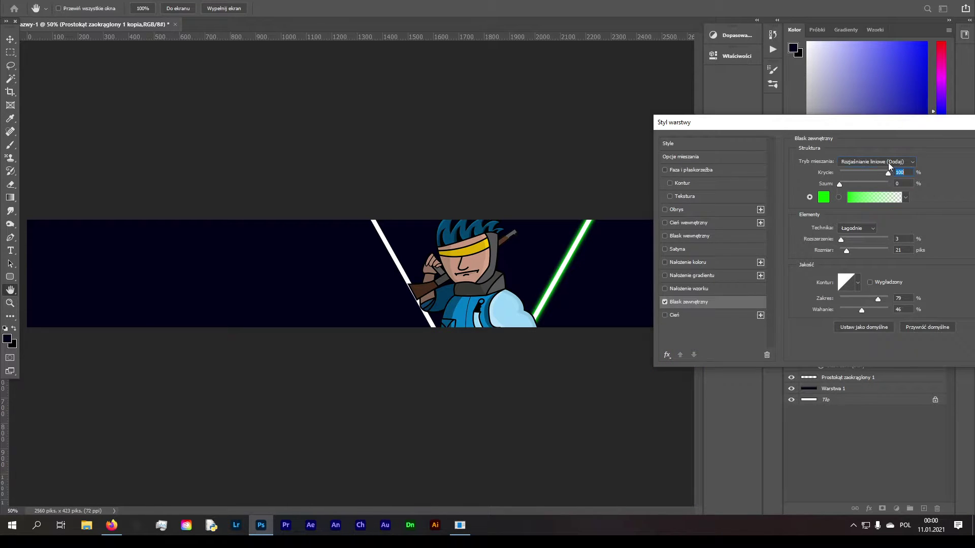
pyautogui.click(888, 163)
pyautogui.click(862, 171)
pyautogui.click(863, 162)
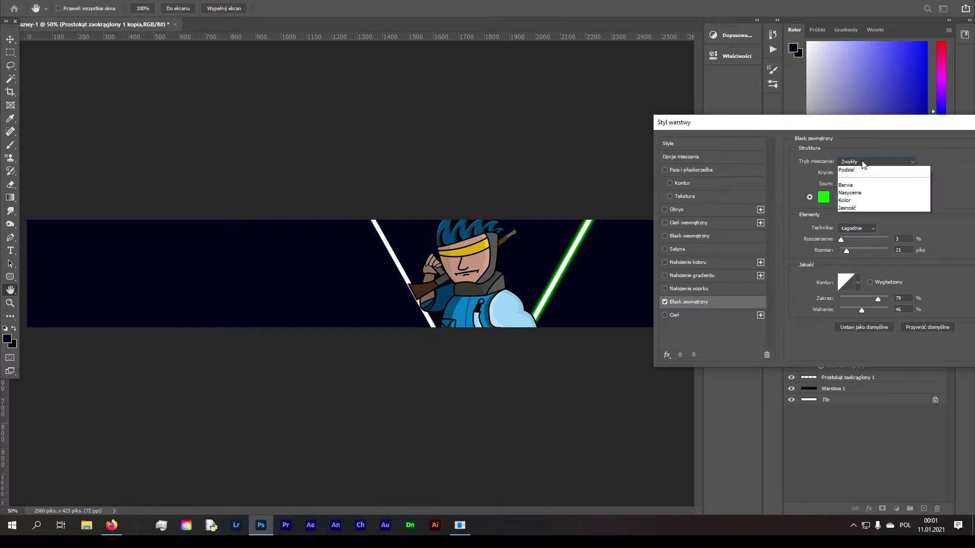
pyautogui.click(868, 262)
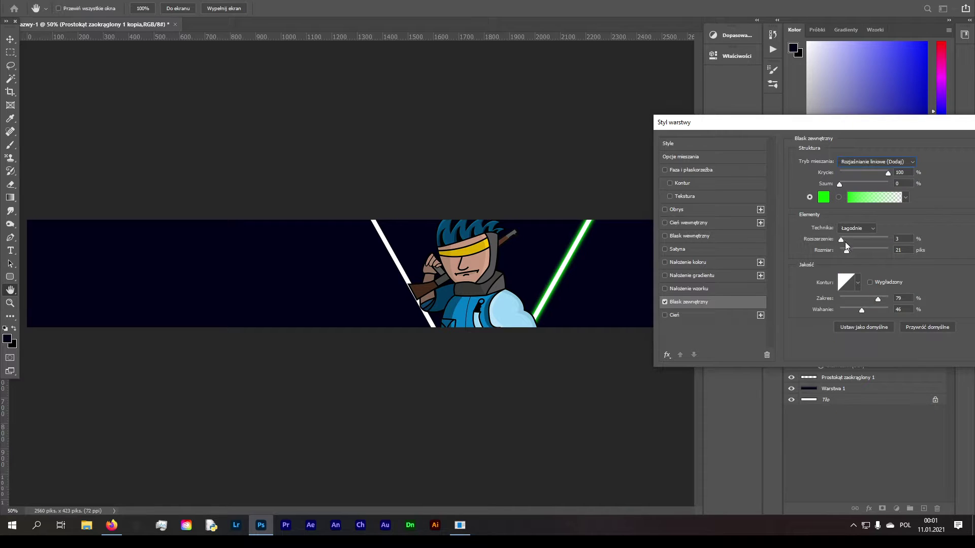
# Step: Set the outer glow's spread to 0% and its size to 46 px, and apply the layer style
pyautogui.moveTo(847, 249); pyautogui.dragTo(855, 248)
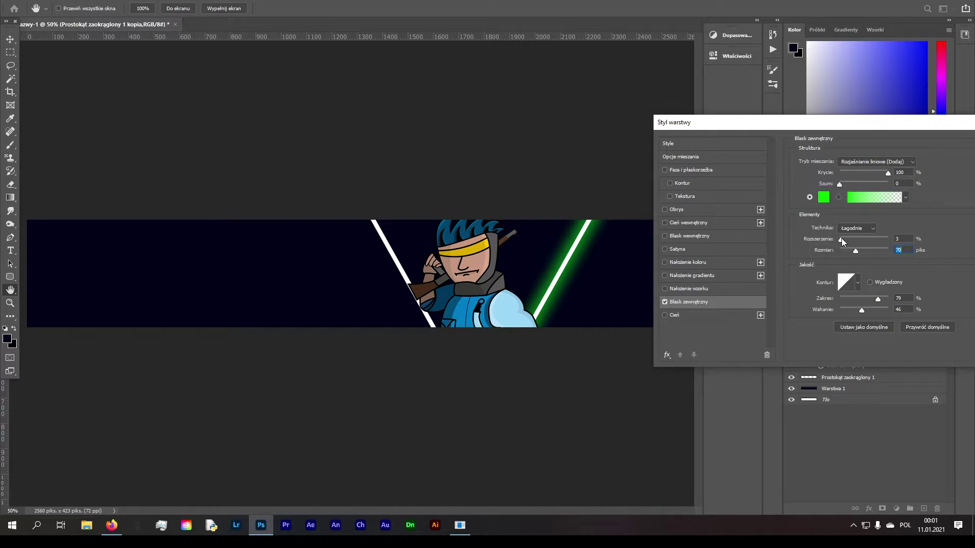
pyautogui.moveTo(841, 239); pyautogui.dragTo(840, 238)
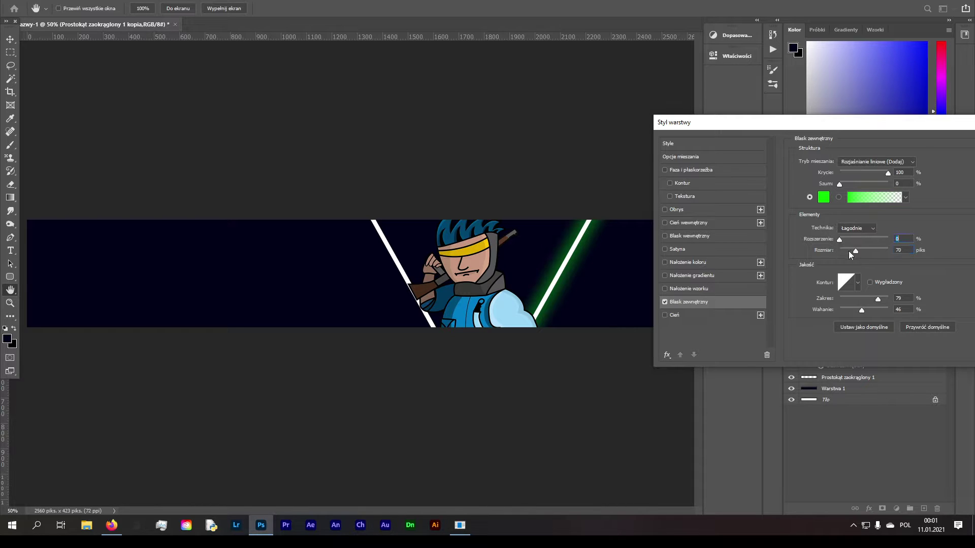
pyautogui.click(849, 251)
pyautogui.moveTo(850, 251); pyautogui.dragTo(852, 252)
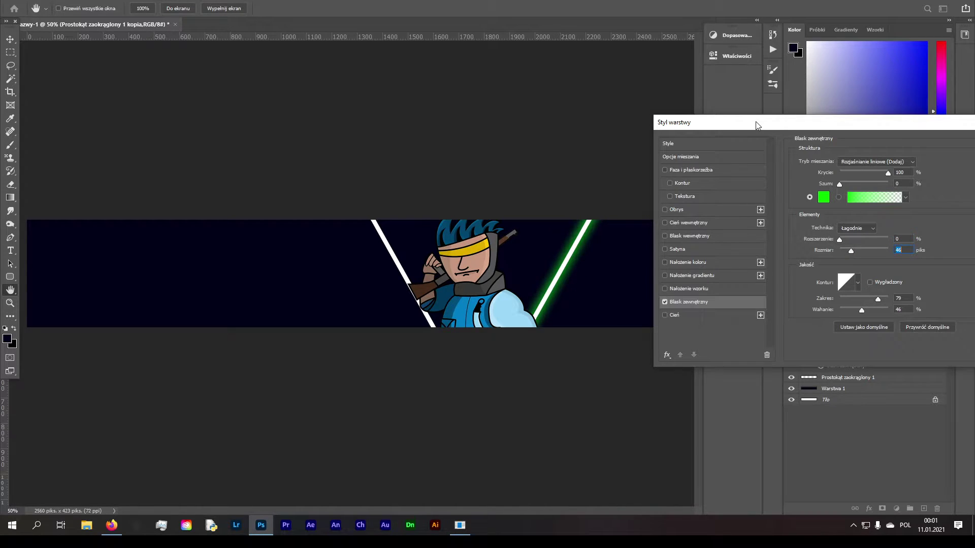
pyautogui.moveTo(757, 124); pyautogui.dragTo(344, 283)
pyautogui.click(635, 301)
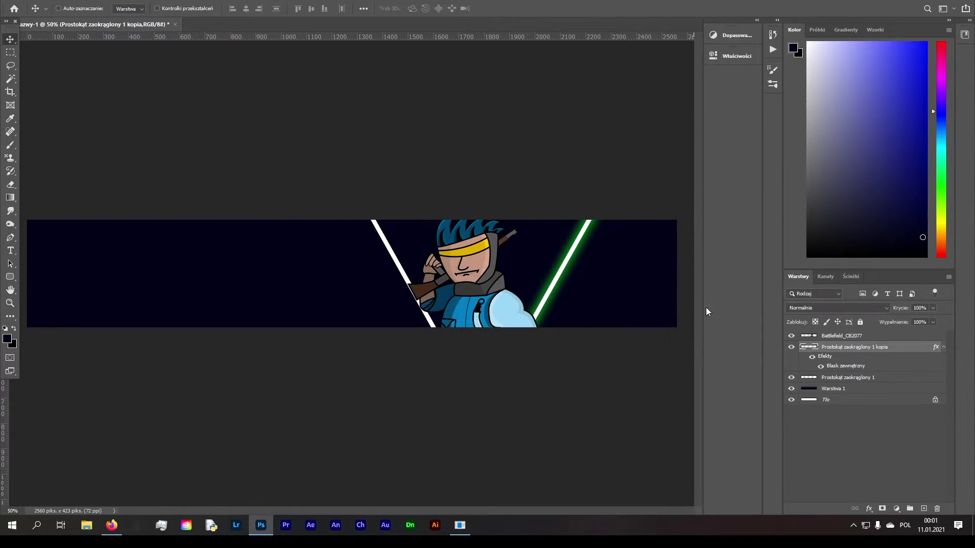
# Step: Copy the layer style from the right-hand bar's layer and paste it onto the left-hand bar's layer
pyautogui.rightClick(845, 346)
pyautogui.click(744, 317)
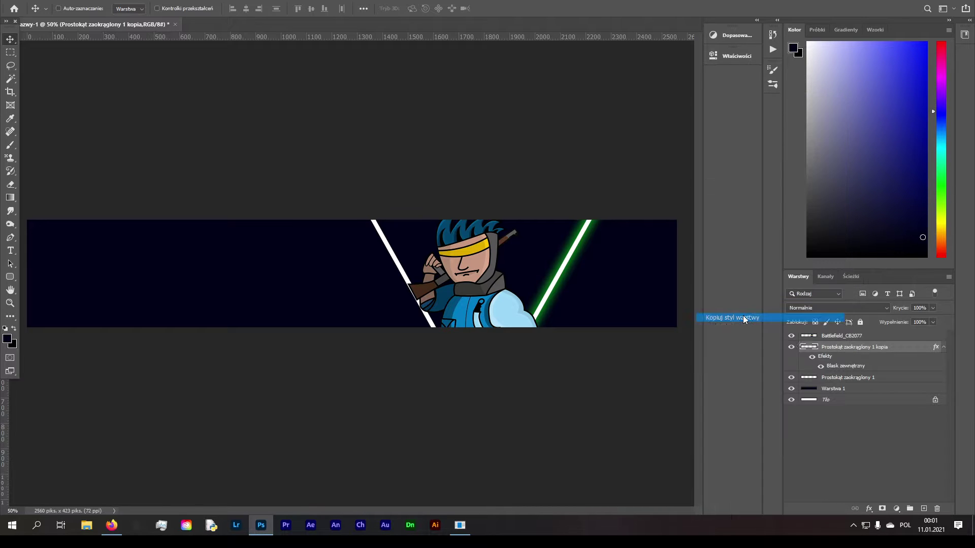
pyautogui.click(841, 377)
pyautogui.rightClick(842, 377)
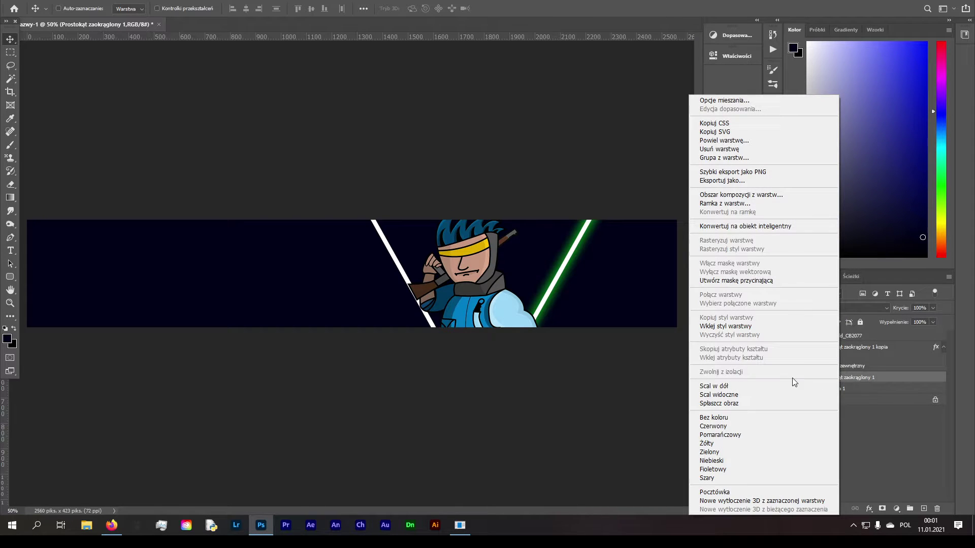
pyautogui.click(742, 328)
# Step: Change the left-hand bar's outer glow colour to a bright cyan blue and apply the layer style
pyautogui.rightClick(851, 385)
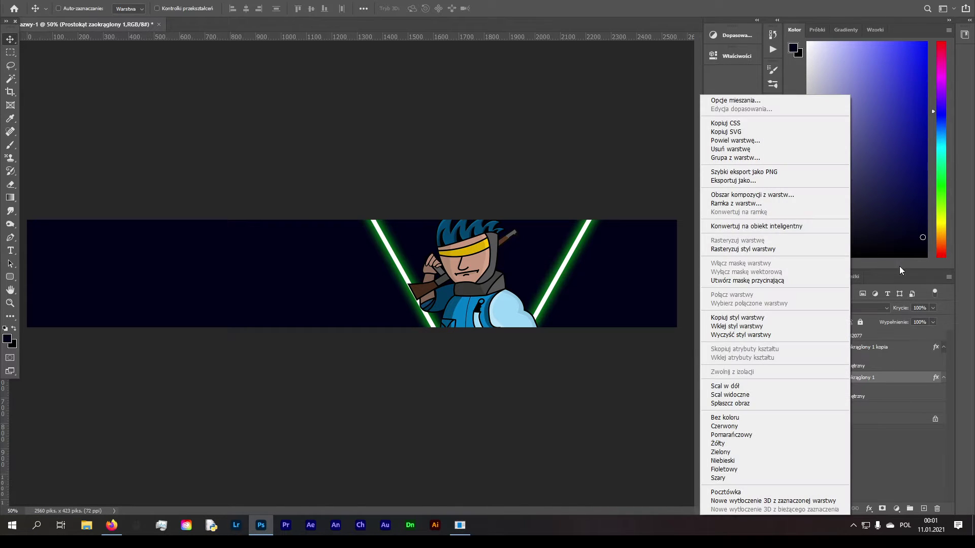
pyautogui.click(796, 100)
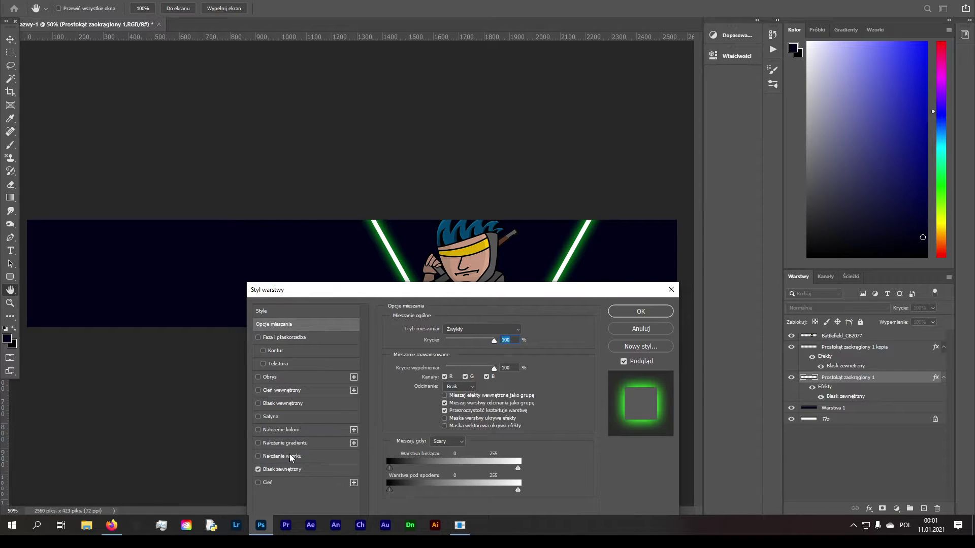
pyautogui.click(290, 470)
pyautogui.click(416, 365)
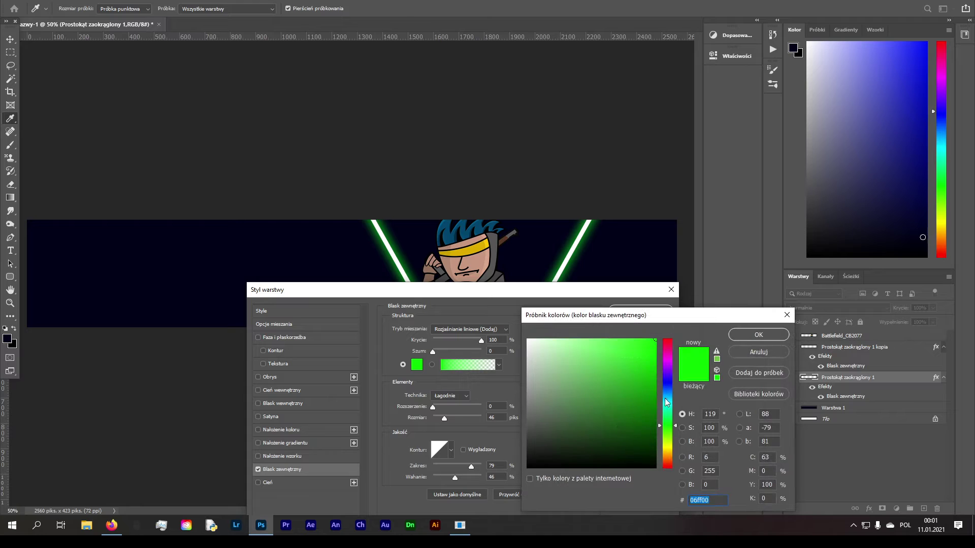
pyautogui.write('00ccff')
pyautogui.click(758, 335)
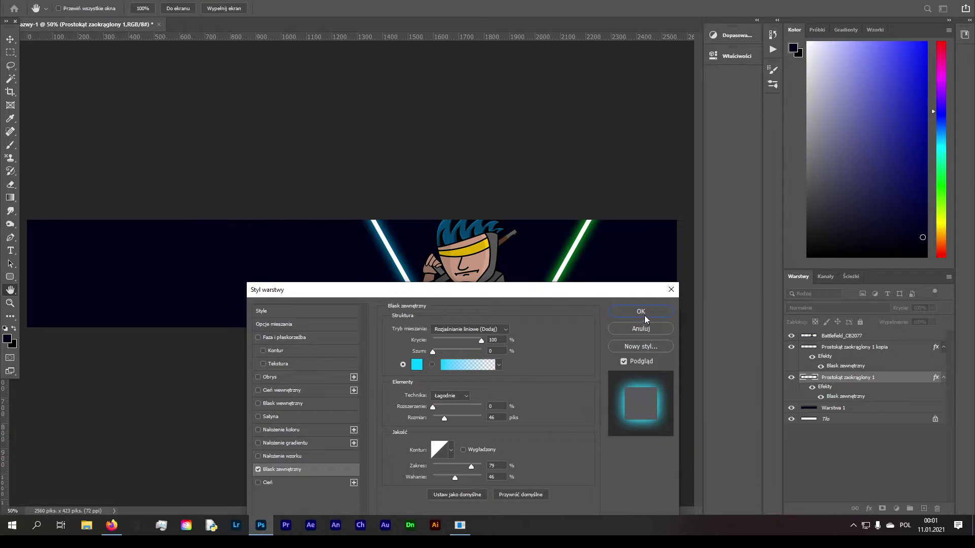
pyautogui.click(643, 311)
# Step: Add a new layer directly above the character layer
pyautogui.click(865, 339)
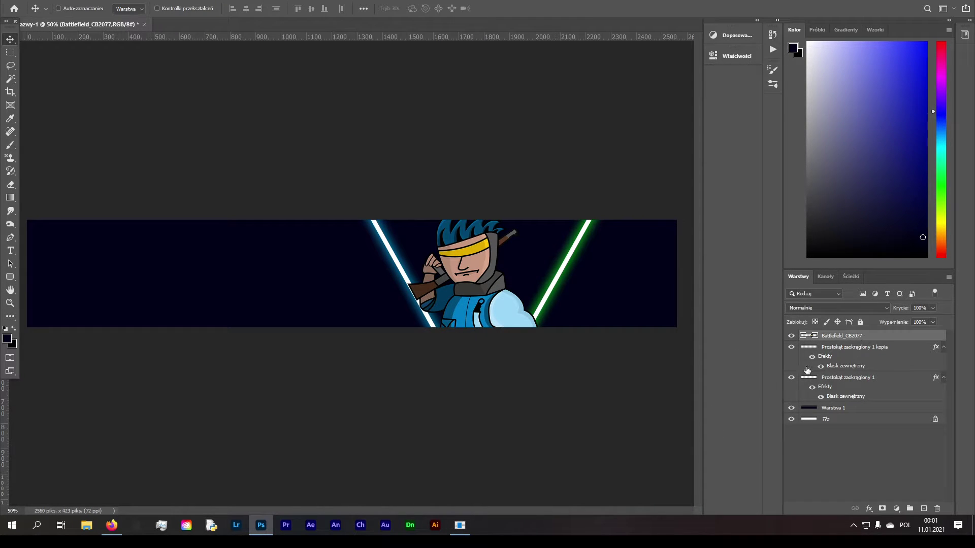
pyautogui.hotkey('ctrl', 'shift', 'n')
pyautogui.click(500, 239)
# Step: Sample the green of the right-hand bar's glow as the painting colour and switch to the Brush tool
pyautogui.scroll(5, 538, 316)
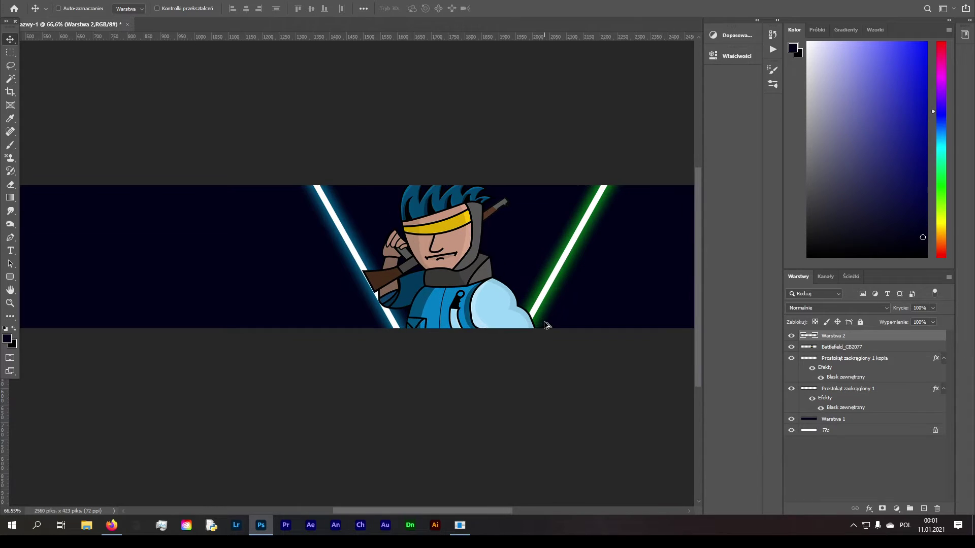
pyautogui.scroll(5, 539, 316)
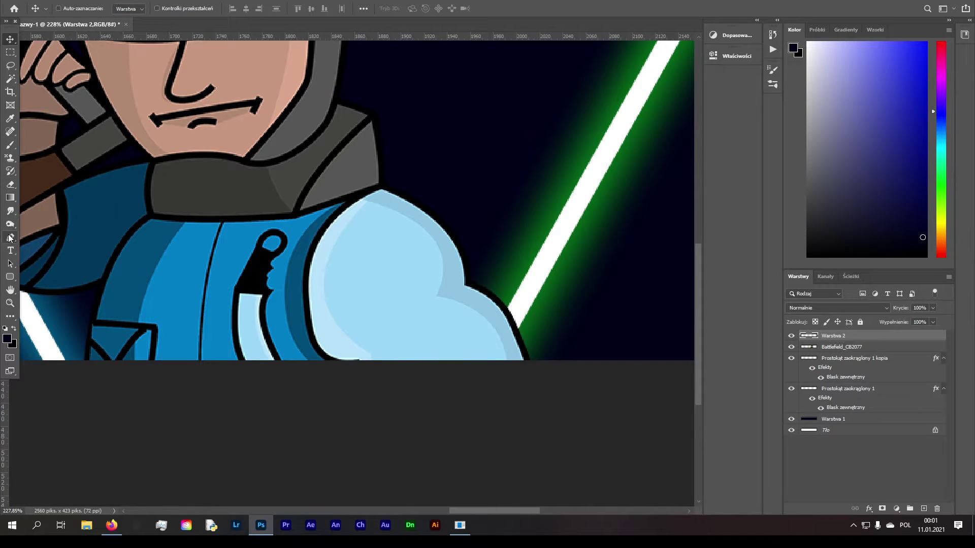
pyautogui.click(11, 146)
pyautogui.click(11, 119)
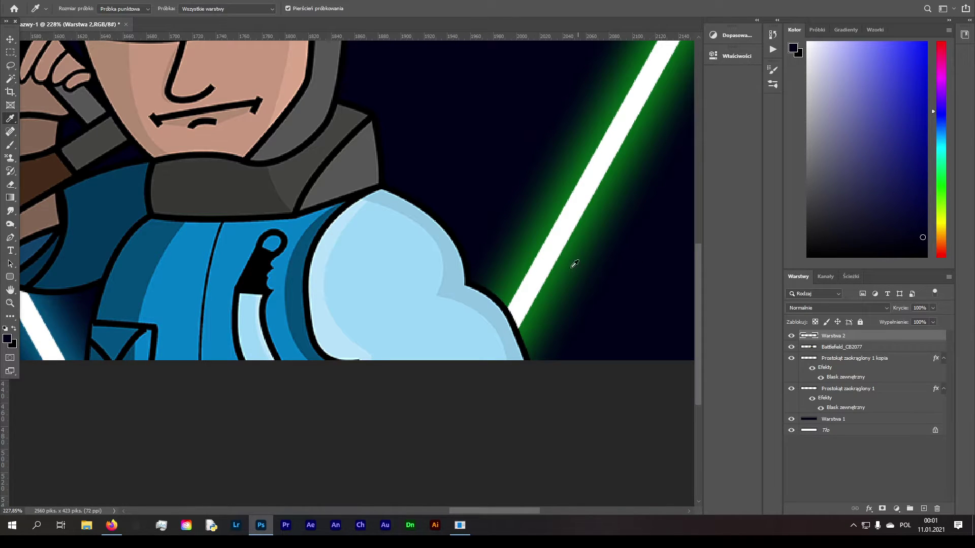
pyautogui.click(534, 249)
pyautogui.press('b')
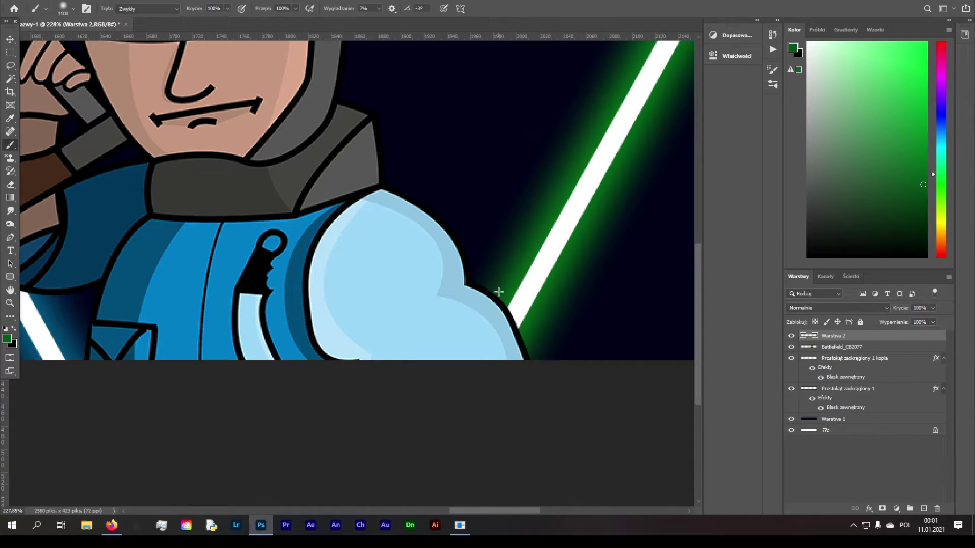
# Step: Brighten the foreground colour to a vivid green and reduce the soft brush to 200 px
pyautogui.scroll(-5, 500, 293)
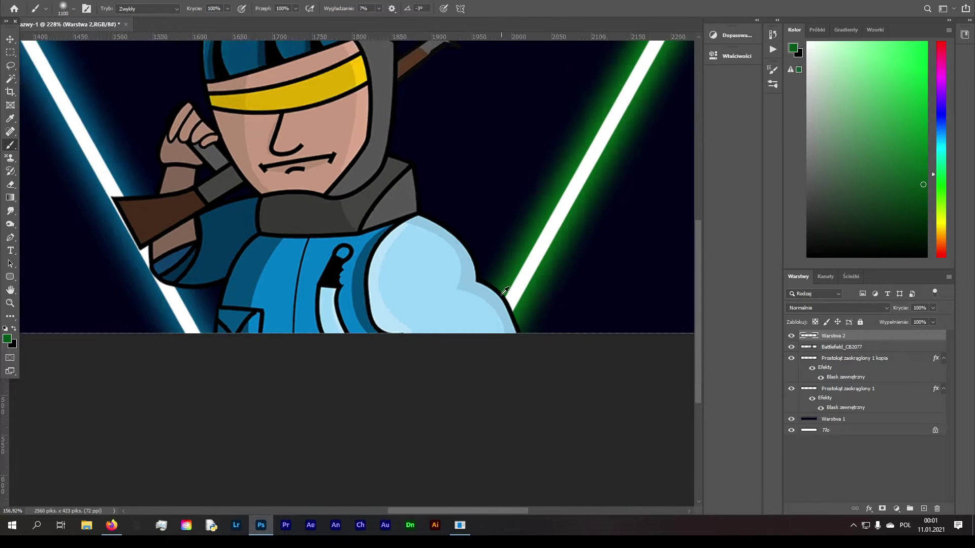
pyautogui.press('[')
pyautogui.press('[')
pyautogui.press('[')
pyautogui.press('[')
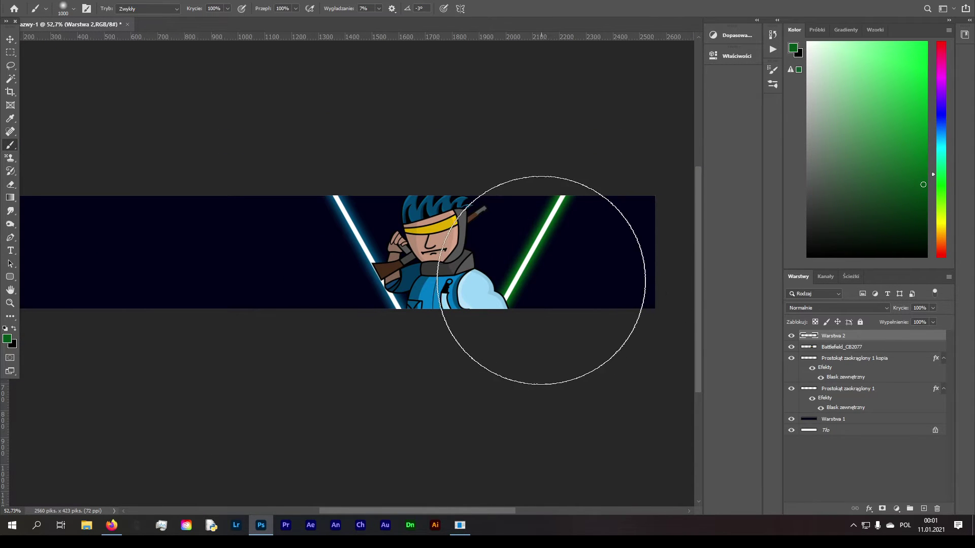
pyautogui.click(927, 73)
pyautogui.press('[')
pyautogui.press('[')
pyautogui.press('[')
pyautogui.press('[')
pyautogui.press('[')
pyautogui.press('[')
pyautogui.press('[')
pyautogui.press('[')
pyautogui.press('[')
pyautogui.press('[')
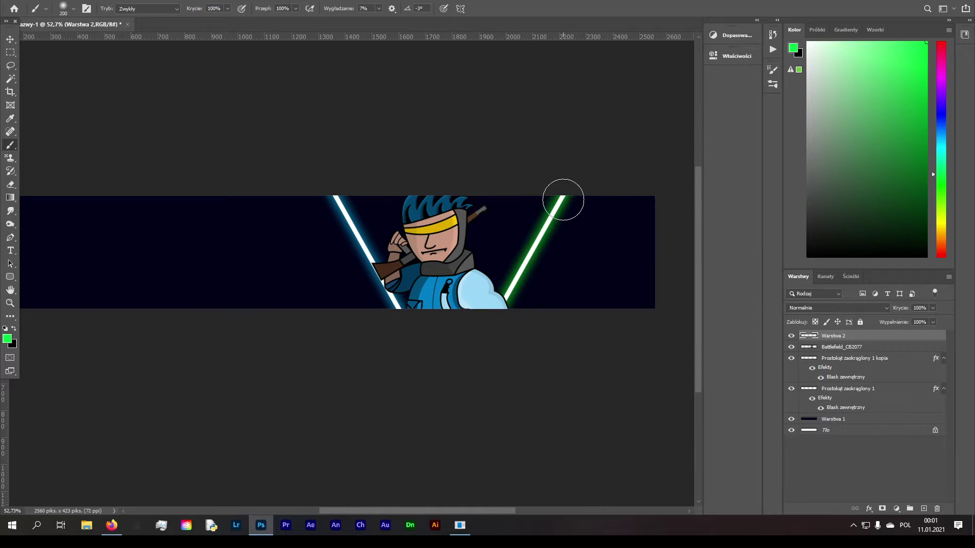
# Step: Paint bright green over the right-hand bar and the adjoining side of the character, enlarging the soft brush to 500 px
pyautogui.moveTo(563, 200)
pyautogui.mouseDown()
pyautogui.moveTo(507, 288)
pyautogui.moveTo(532, 259)
pyautogui.moveTo(535, 234)
pyautogui.moveTo(576, 218)
pyautogui.mouseUp()
pyautogui.press(']')
pyautogui.press(']')
pyautogui.press(']')
pyautogui.press(']')
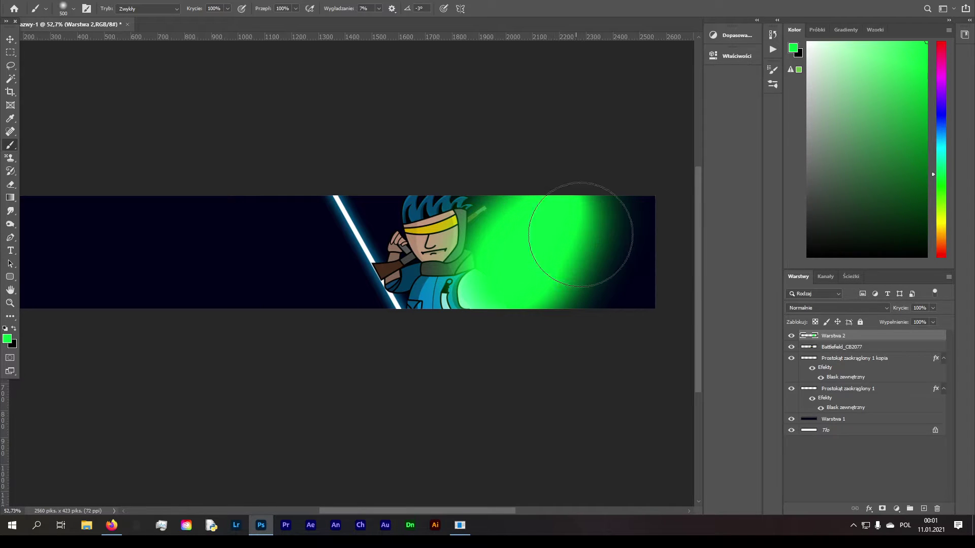
# Step: Clip the green painted layer to the character layer with a clipping mask
pyautogui.rightClick(833, 335)
pyautogui.click(747, 279)
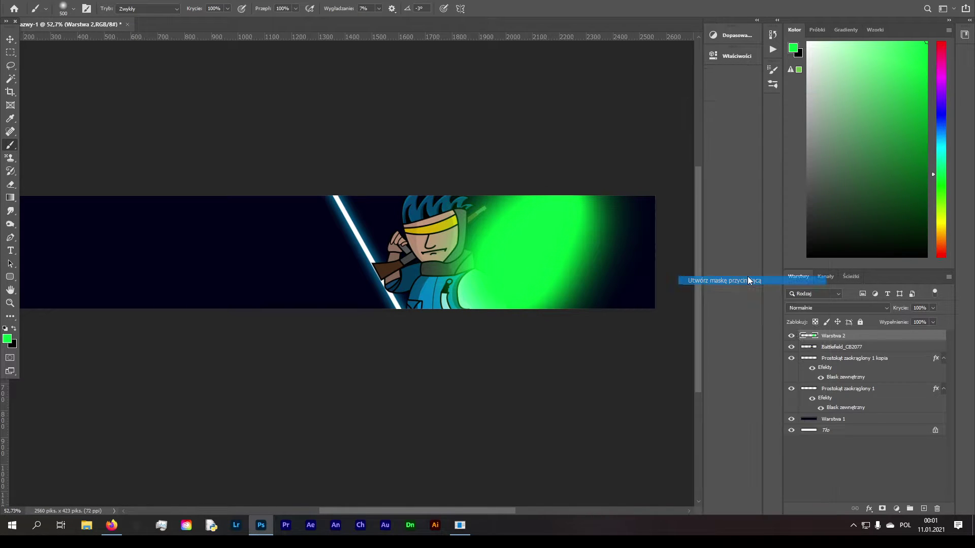
pyautogui.click(791, 335)
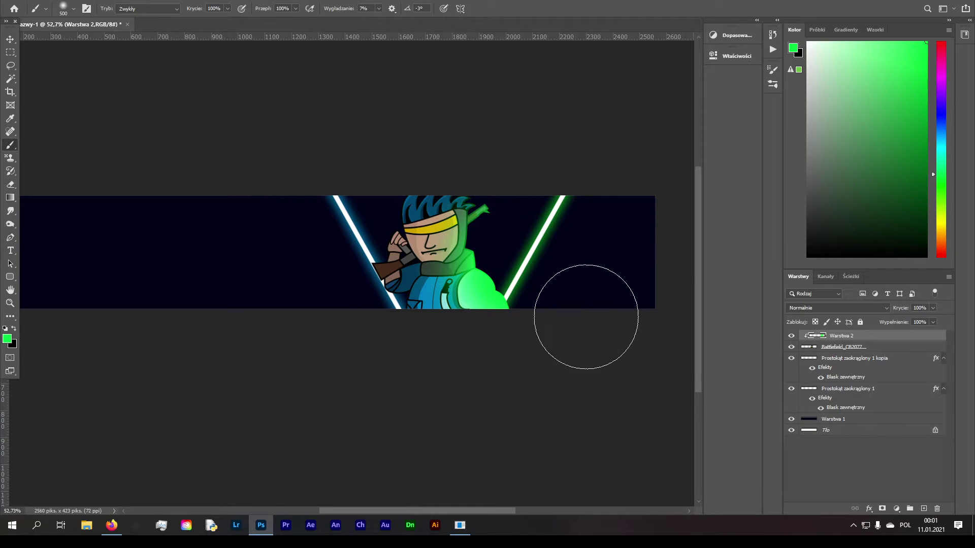
# Step: Erase the green tint from the character's face and torso with a soft 500 px eraser, keeping it on the outer shoulder
pyautogui.press('e')
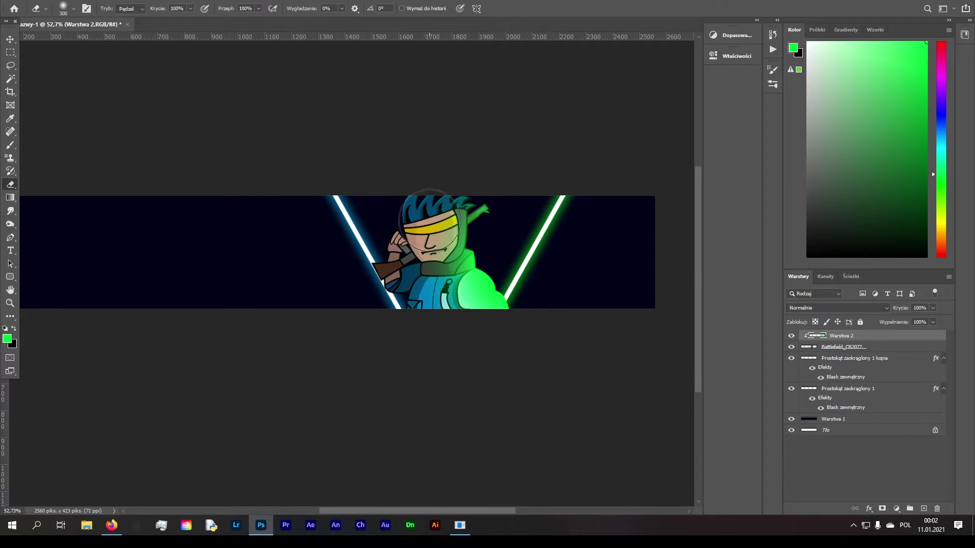
pyautogui.press(']')
pyautogui.press(']')
pyautogui.press(']')
pyautogui.press(']')
pyautogui.press(']')
pyautogui.press(']')
pyautogui.press(']')
pyautogui.press(']')
pyautogui.moveTo(428, 196)
pyautogui.mouseDown()
pyautogui.moveTo(406, 244)
pyautogui.moveTo(411, 291)
pyautogui.moveTo(446, 325)
pyautogui.mouseUp()
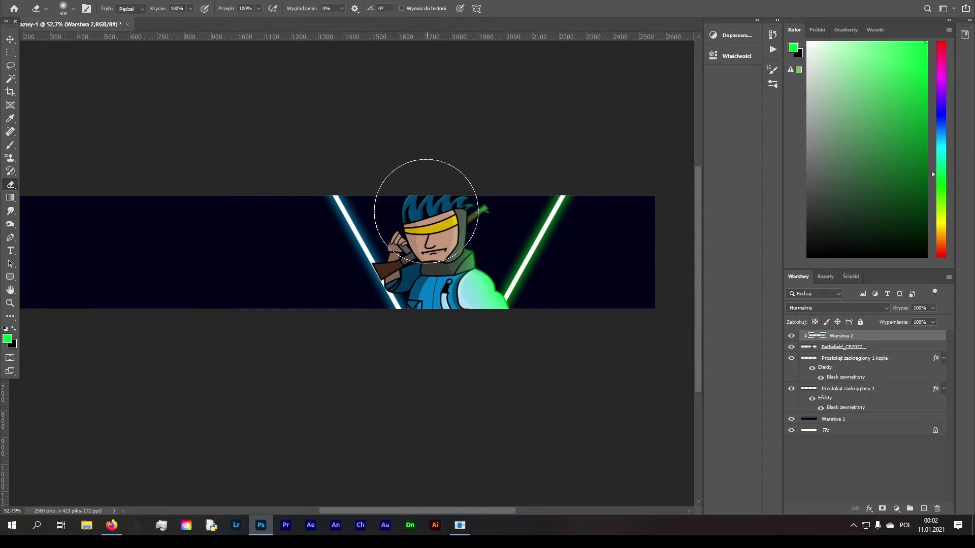
# Step: Add another new layer above the green shading layer
pyautogui.scroll(5, 392, 305)
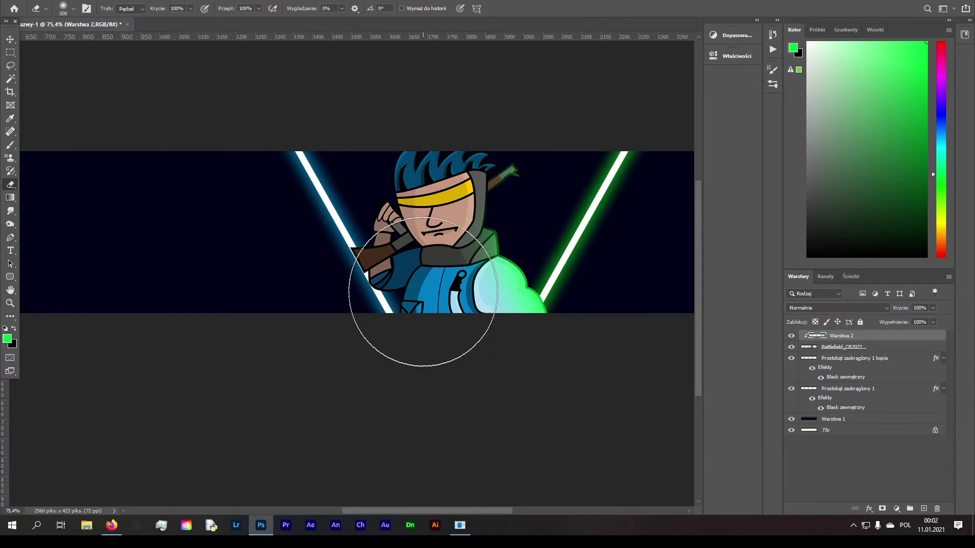
pyautogui.click(10, 39)
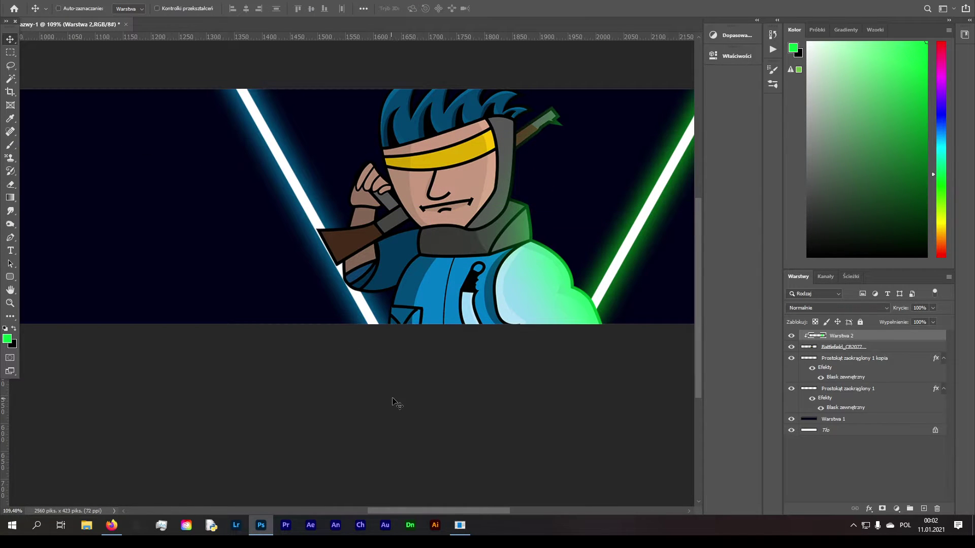
pyautogui.hscroll(2, 441, 380)
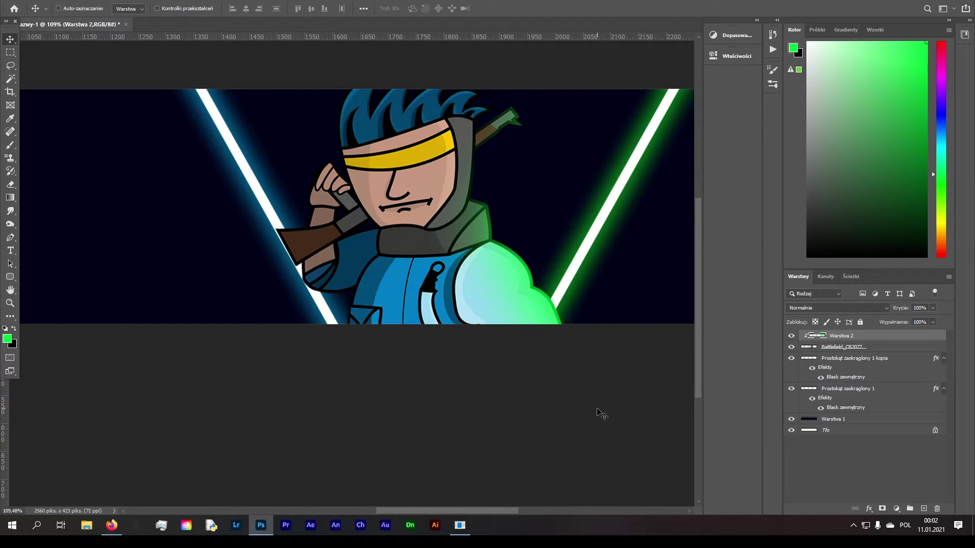
pyautogui.scroll(-2, 528, 378)
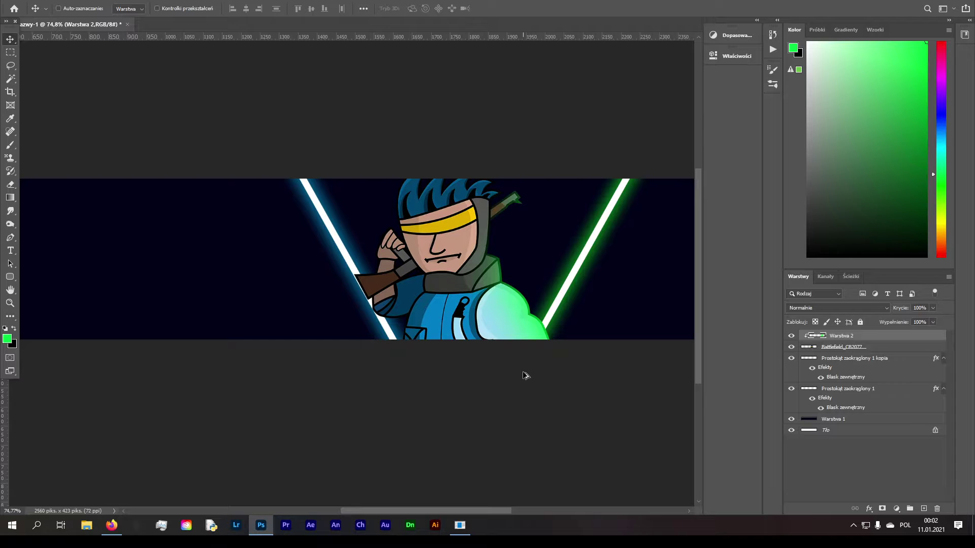
pyautogui.hotkey('ctrl', 'shift', 'n')
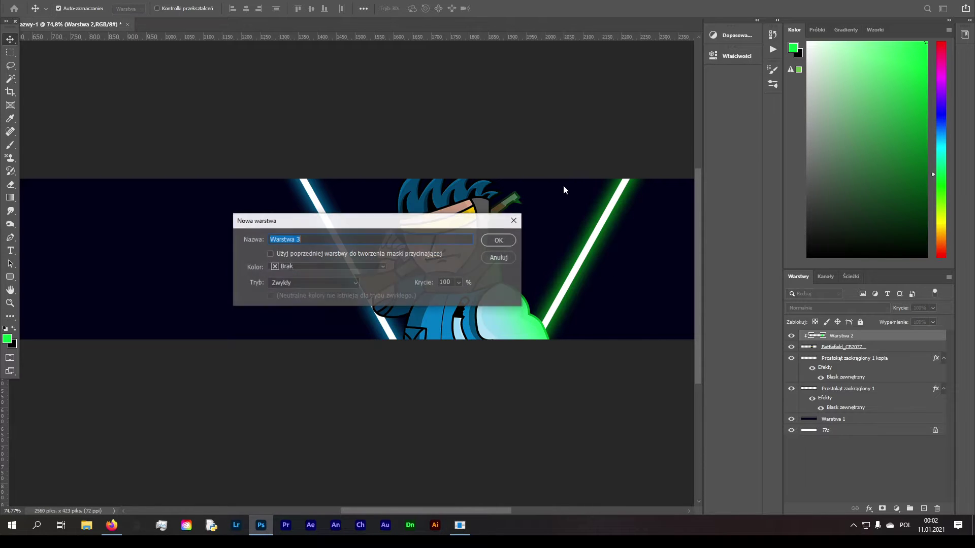
pyautogui.press('Return')
# Step: Sample the blue of the left-hand bar's glow as the painting colour
pyautogui.scroll(8, 356, 229)
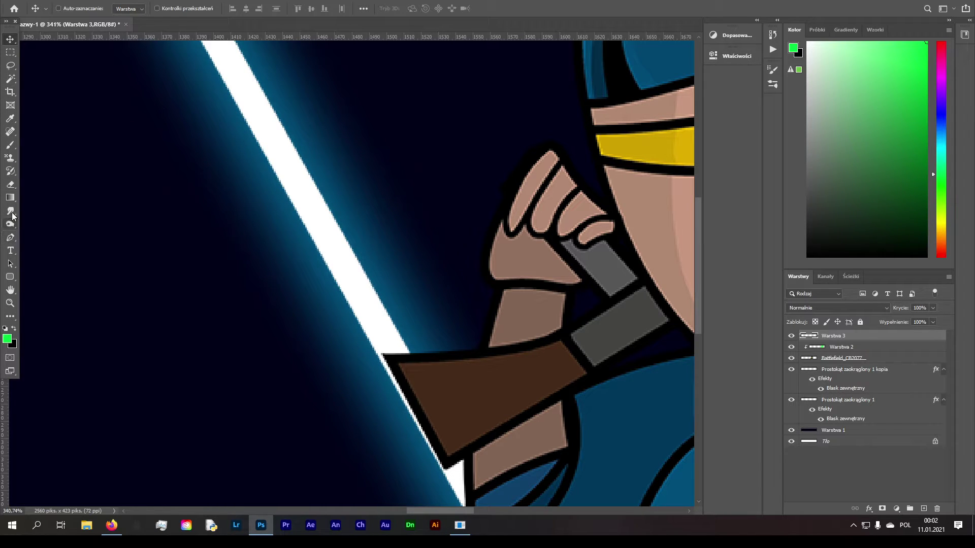
pyautogui.click(9, 118)
pyautogui.click(355, 231)
pyautogui.scroll(-5, 354, 231)
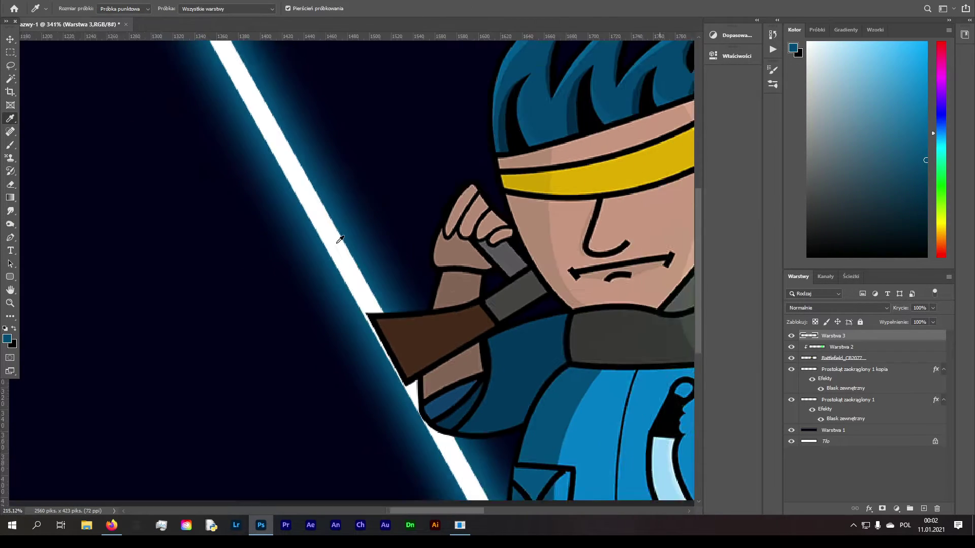
# Step: Paint vivid blue over the left-hand bar and nearby side of the character with a 600 px soft brush, and clip it to the character
pyautogui.press('b')
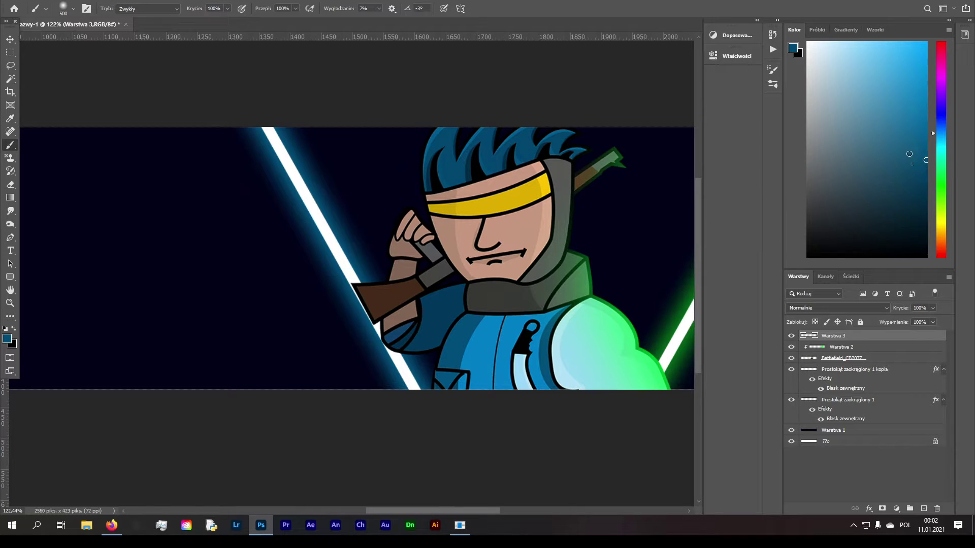
pyautogui.click(926, 42)
pyautogui.press(']')
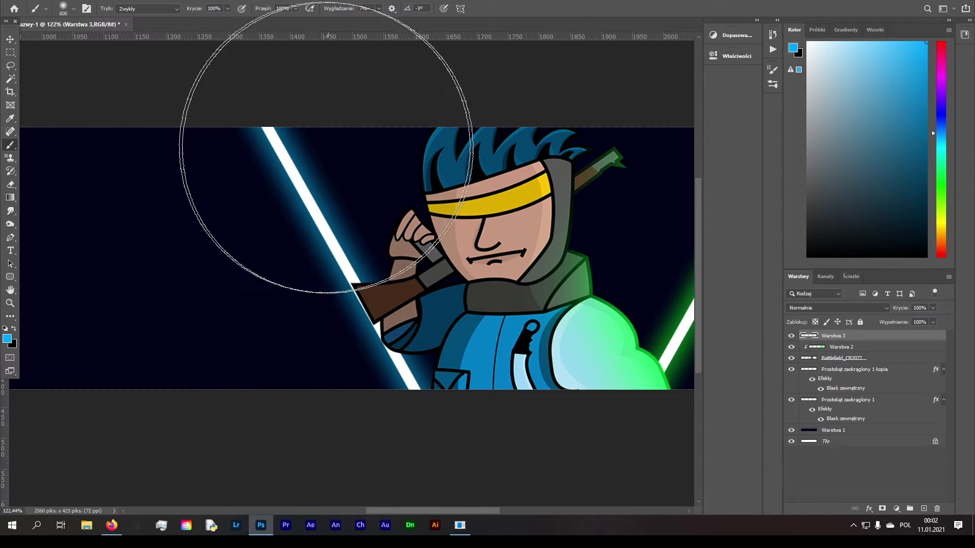
pyautogui.moveTo(235, 153)
pyautogui.mouseDown()
pyautogui.moveTo(250, 200)
pyautogui.moveTo(381, 380)
pyautogui.moveTo(599, 421)
pyautogui.mouseUp()
pyautogui.rightClick(843, 336)
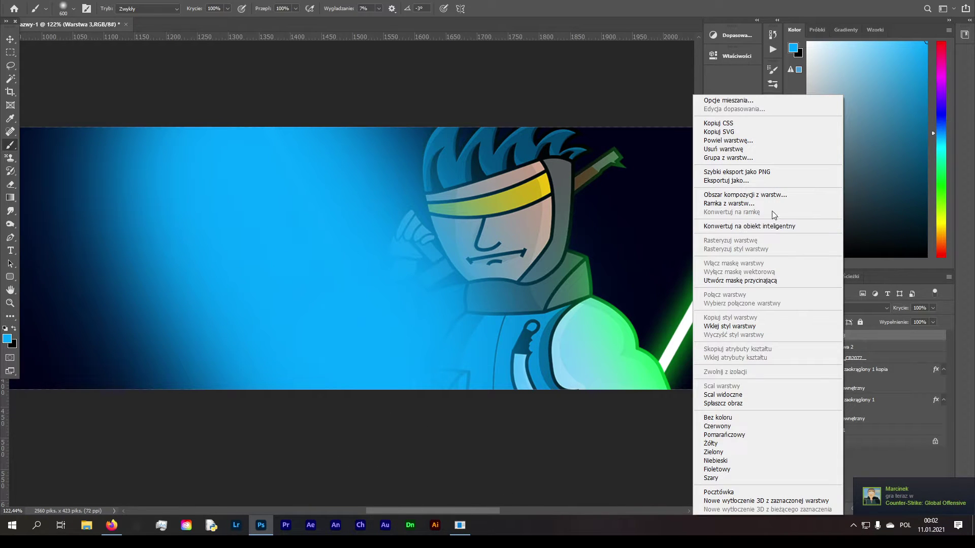
pyautogui.click(746, 280)
# Step: Erase the blue tint from the character's face and torso with a soft eraser, reducing it to 175 px for the arm area
pyautogui.press('r')
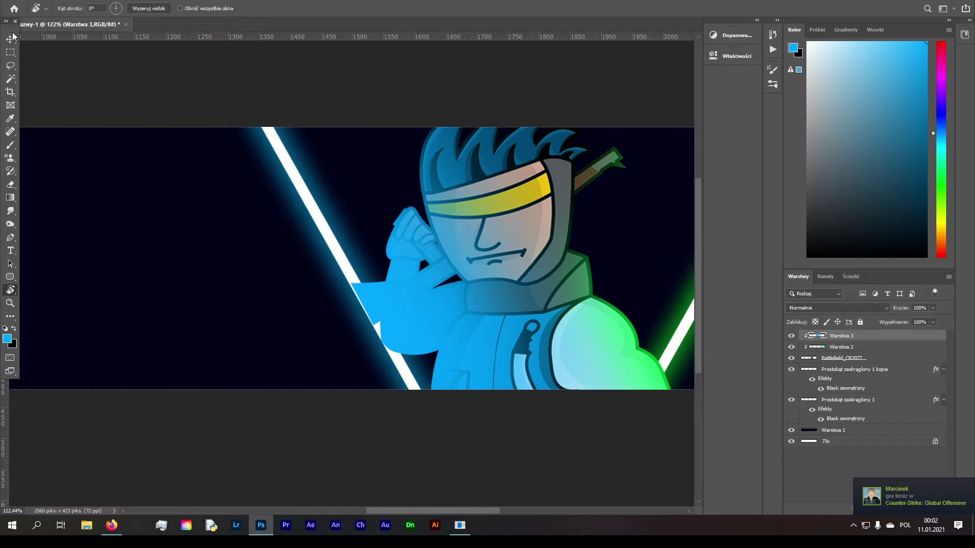
pyautogui.click(10, 184)
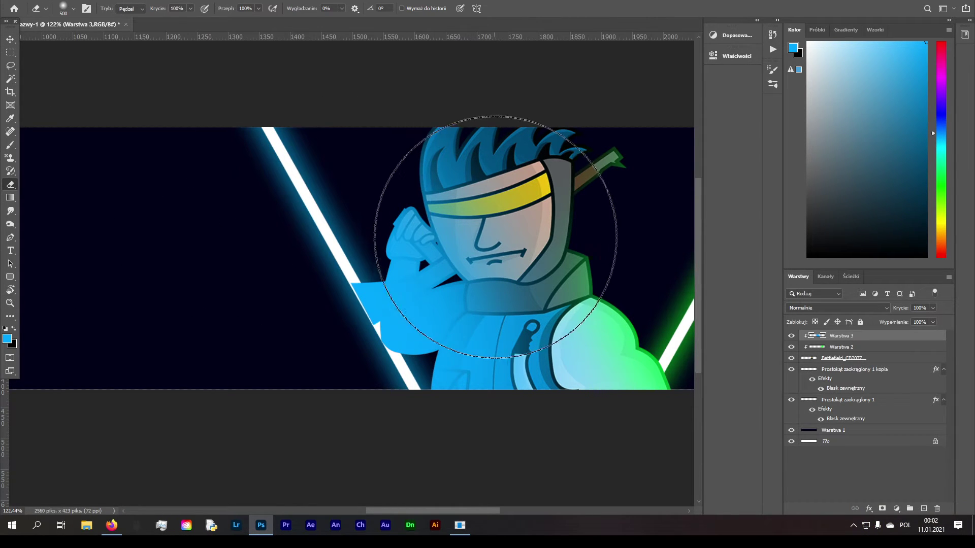
pyautogui.moveTo(495, 200)
pyautogui.mouseDown()
pyautogui.moveTo(486, 171)
pyautogui.moveTo(521, 272)
pyautogui.moveTo(516, 288)
pyautogui.moveTo(445, 282)
pyautogui.moveTo(445, 304)
pyautogui.moveTo(503, 363)
pyautogui.moveTo(448, 355)
pyautogui.moveTo(424, 333)
pyautogui.moveTo(454, 283)
pyautogui.mouseUp()
pyautogui.press('[')
pyautogui.press('[')
pyautogui.press('[')
pyautogui.press('[')
pyautogui.press('[')
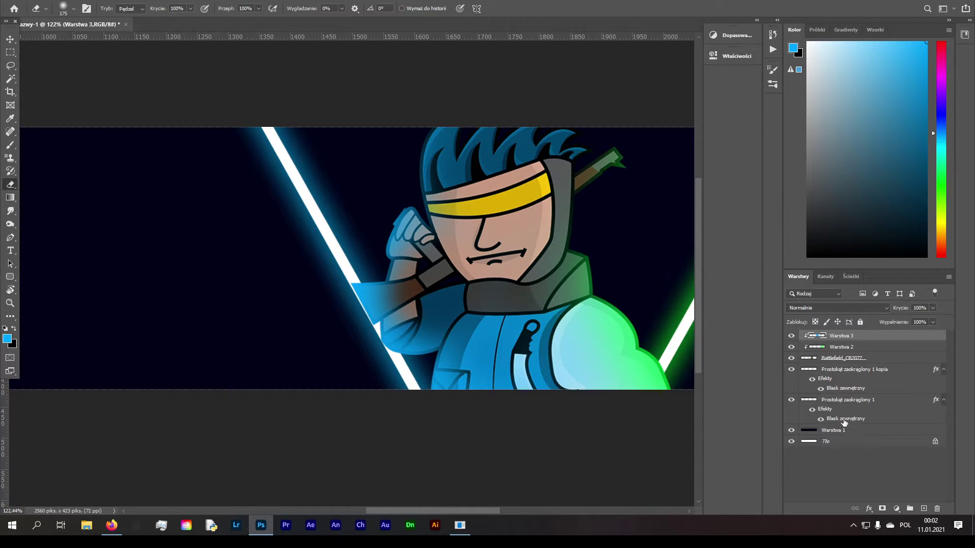
# Step: Add a new top layer and paint black over the rifle stock and raised arm with a soft 250 px brush
pyautogui.hotkey('ctrl', 'shift', 'n')
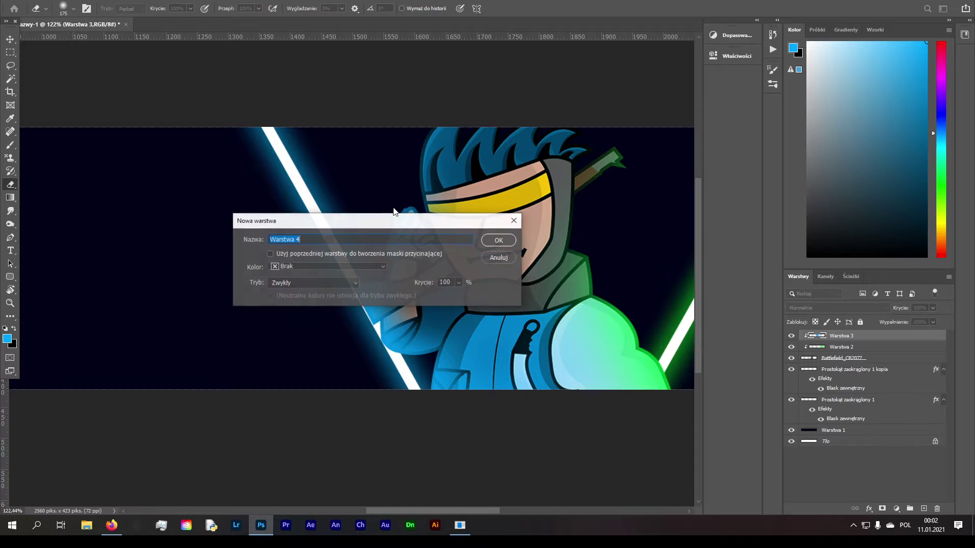
pyautogui.click(498, 239)
pyautogui.press('b')
pyautogui.press('x')
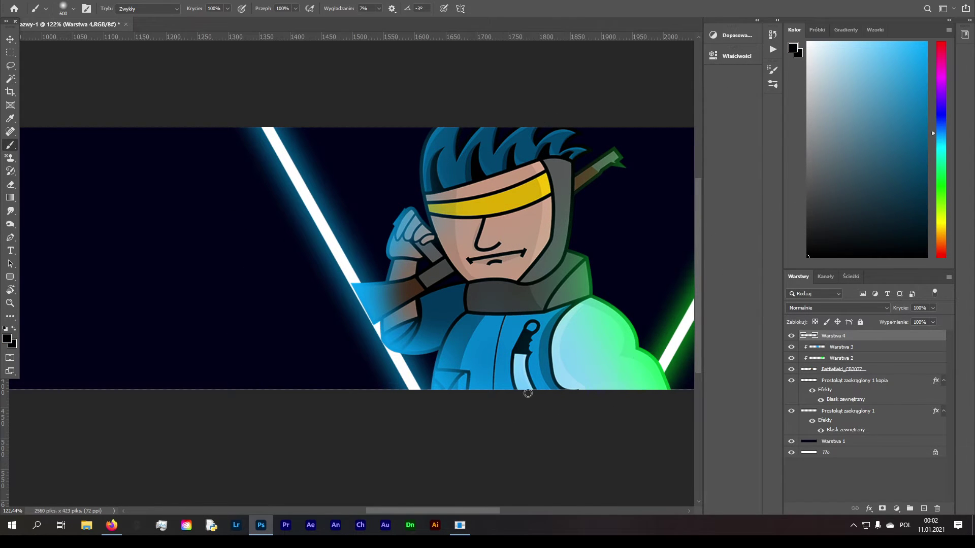
pyautogui.press('[')
pyautogui.moveTo(391, 259); pyautogui.dragTo(402, 309)
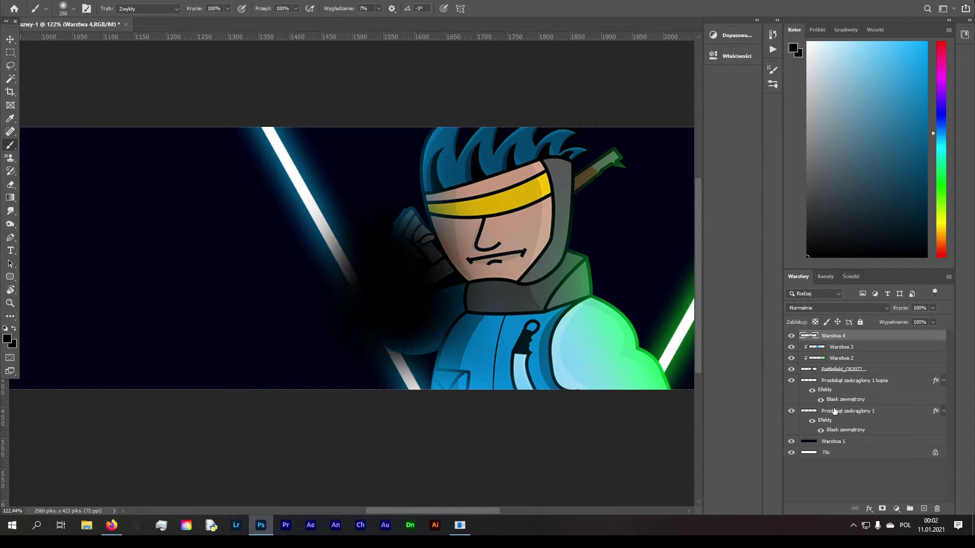
# Step: Clip the black shadow layer to the character and fill the lower part of the raised arm with a hard 40 px brush
pyautogui.rightClick(852, 341)
pyautogui.click(766, 283)
pyautogui.press('[')
pyautogui.press('[')
pyautogui.press('[')
pyautogui.press('[')
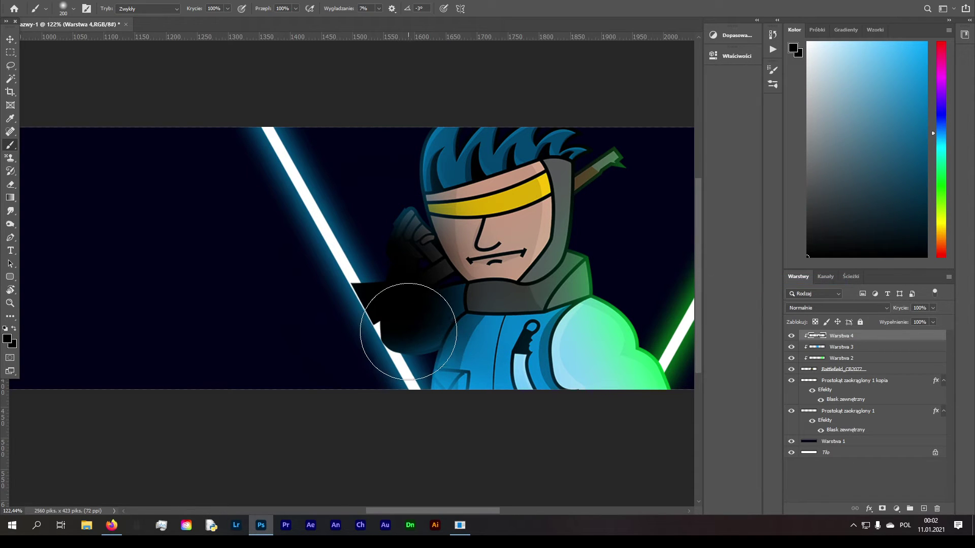
pyautogui.press('[')
pyautogui.press('[')
pyautogui.press('[')
pyautogui.press('[')
pyautogui.press('[')
pyautogui.press('[')
pyautogui.press('[')
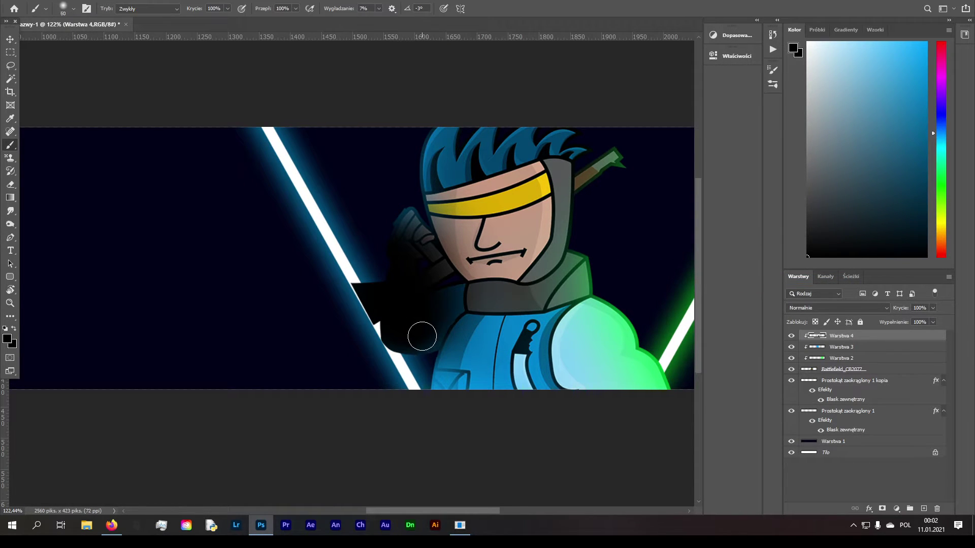
pyautogui.scroll(5, 436, 342)
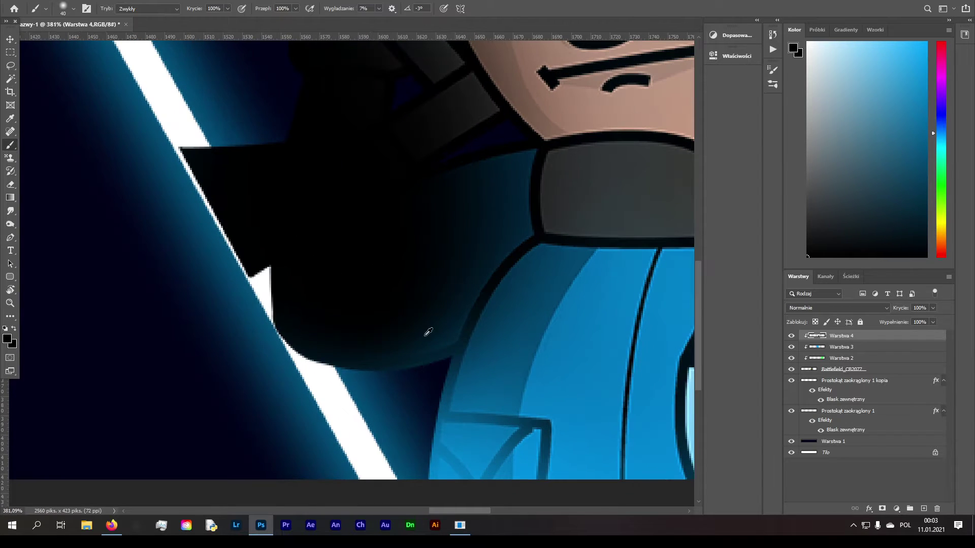
pyautogui.click(73, 9)
pyautogui.click(87, 86)
pyautogui.click(384, 343)
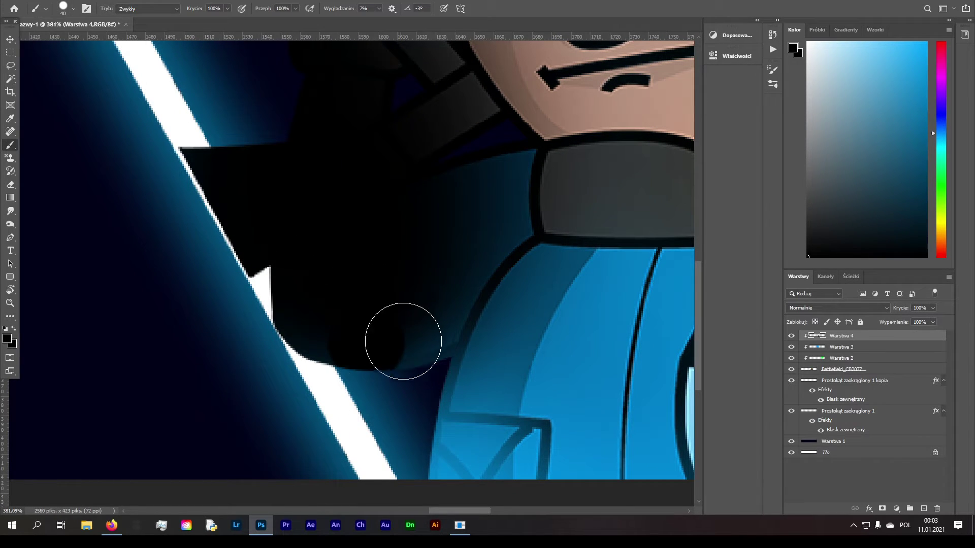
pyautogui.moveTo(426, 317)
pyautogui.mouseDown()
pyautogui.moveTo(456, 250)
pyautogui.moveTo(498, 211)
pyautogui.mouseUp()
# Step: Paint black along the sleeve edge beside the torso and collar, reducing the hard brush to 10 px
pyautogui.press('[')
pyautogui.press('[')
pyautogui.press('[')
pyautogui.moveTo(495, 266)
pyautogui.mouseDown()
pyautogui.moveTo(510, 226)
pyautogui.moveTo(476, 257)
pyautogui.mouseUp()
pyautogui.press('[')
pyautogui.press('[')
pyautogui.press('[')
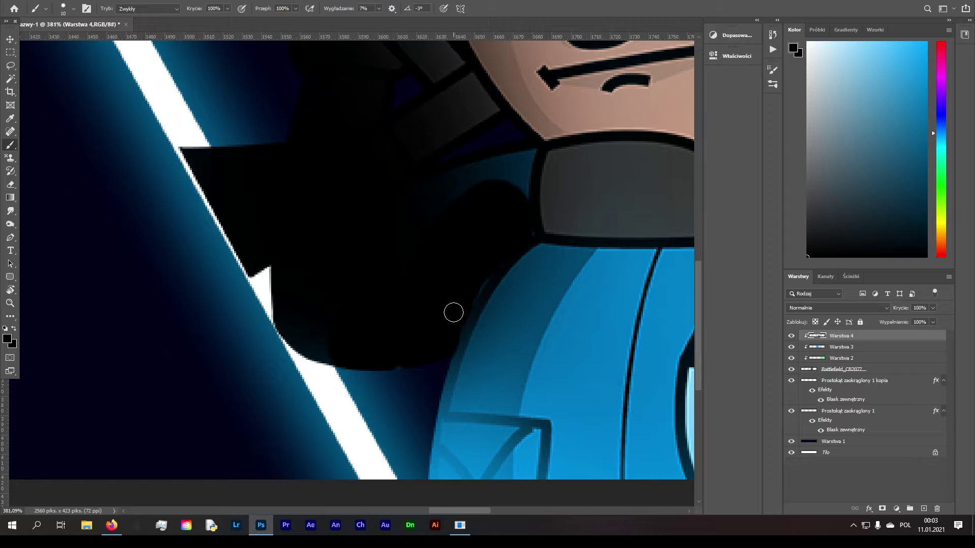
pyautogui.moveTo(453, 312); pyautogui.dragTo(511, 240)
pyautogui.press(']')
pyautogui.press(']')
pyautogui.scroll(-4, 401, 329)
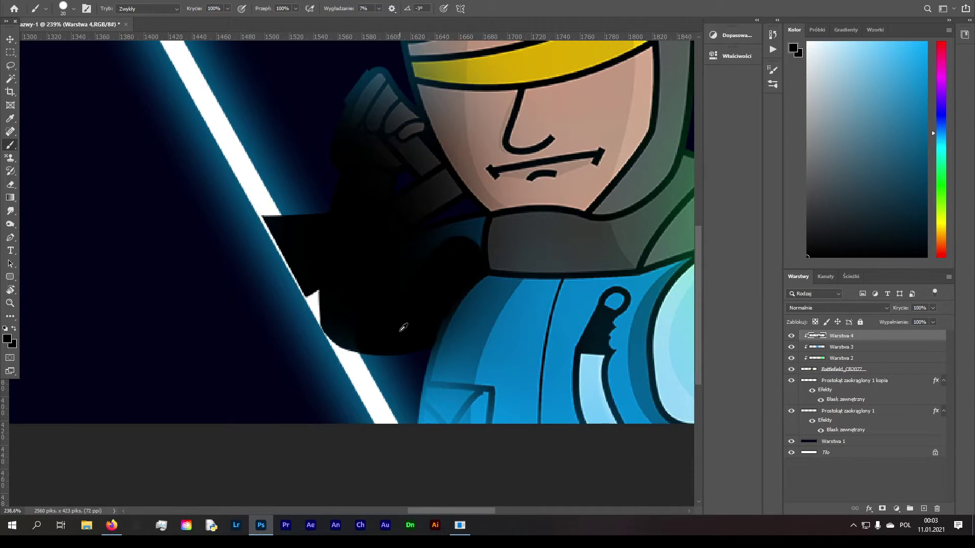
pyautogui.click(74, 8)
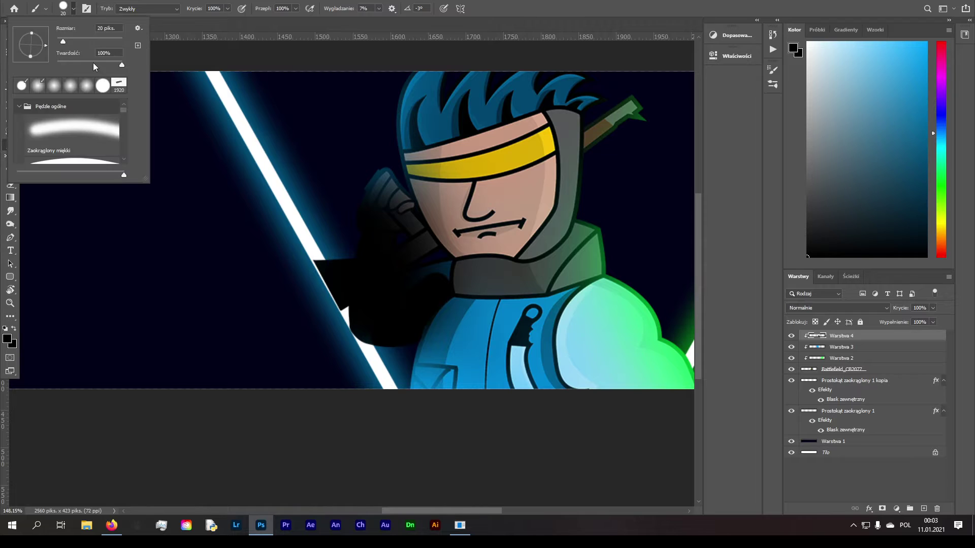
pyautogui.moveTo(110, 52); pyautogui.dragTo(99, 53)
pyautogui.click(208, 183)
# Step: Try other blend modes on the black shadow layer and return it to Normal
pyautogui.click(10, 39)
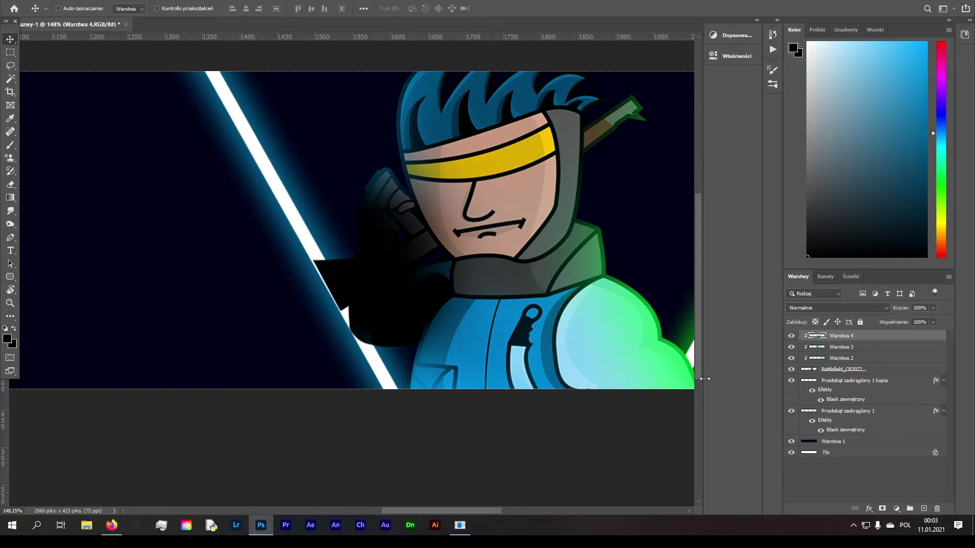
pyautogui.click(851, 307)
pyautogui.click(818, 326)
pyautogui.click(834, 307)
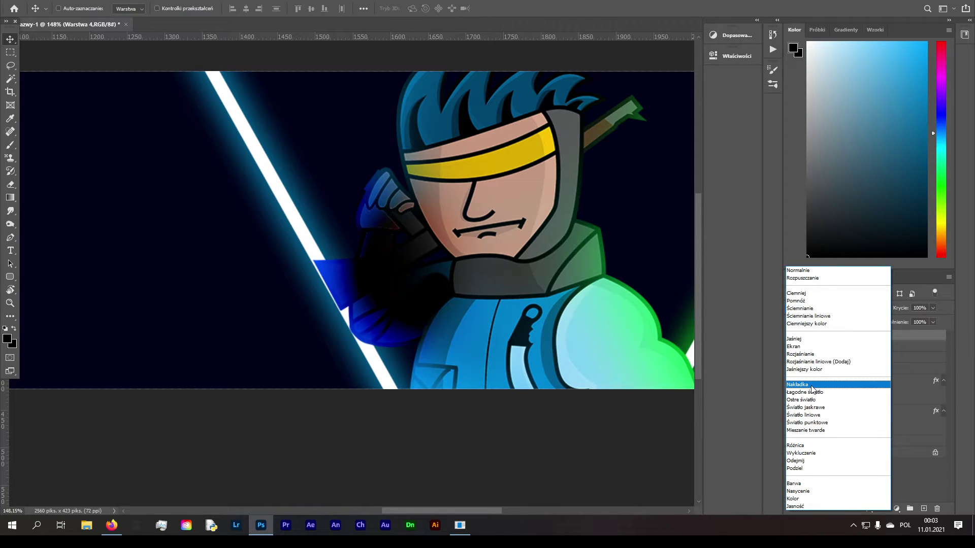
pyautogui.click(819, 270)
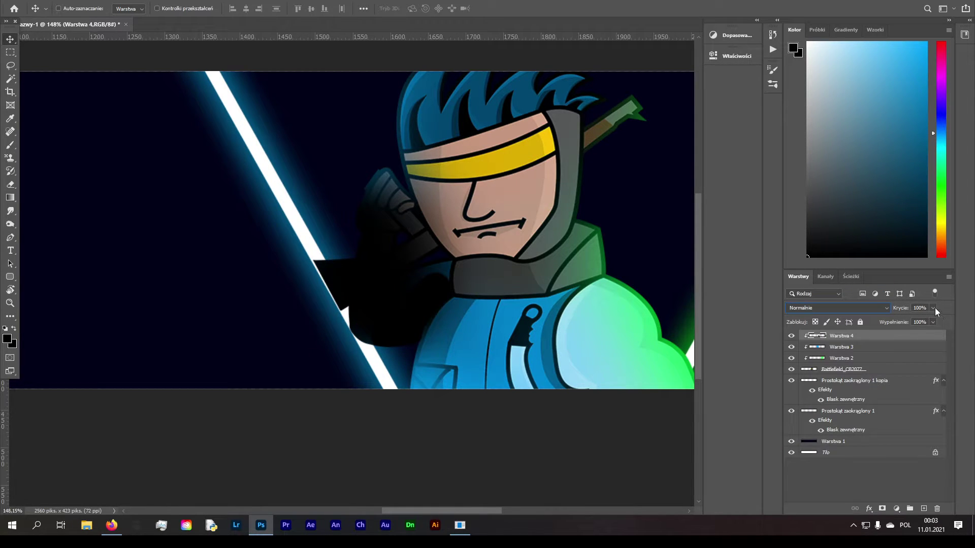
# Step: Lower the black shadow layer's opacity to 25%
pyautogui.moveTo(900, 322); pyautogui.dragTo(895, 322)
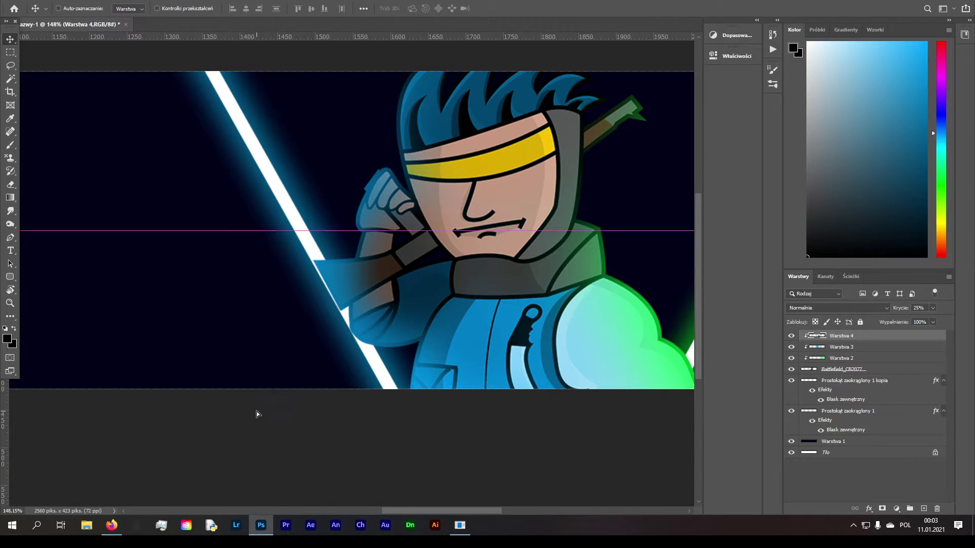
pyautogui.scroll(-3, 268, 406)
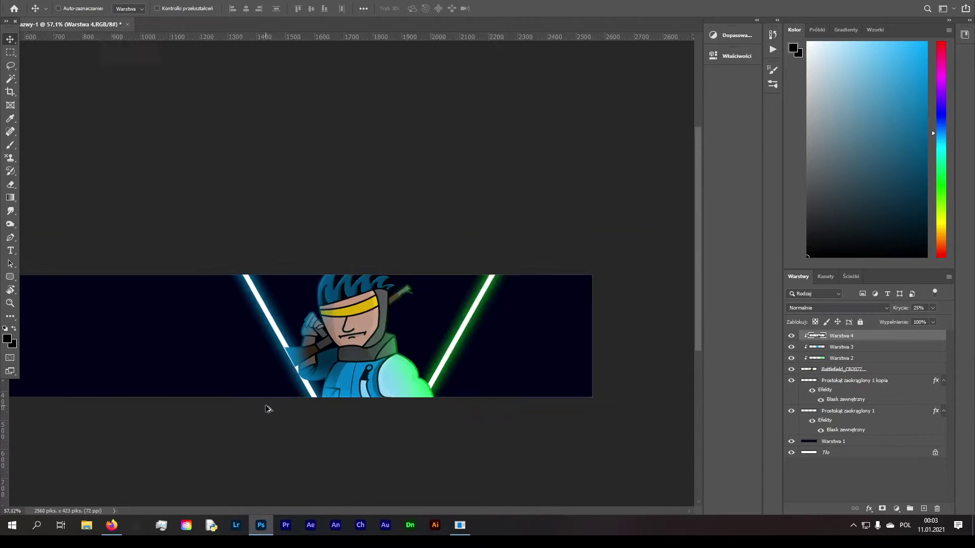
pyautogui.scroll(-2, 268, 407)
pyautogui.scroll(3, 247, 305)
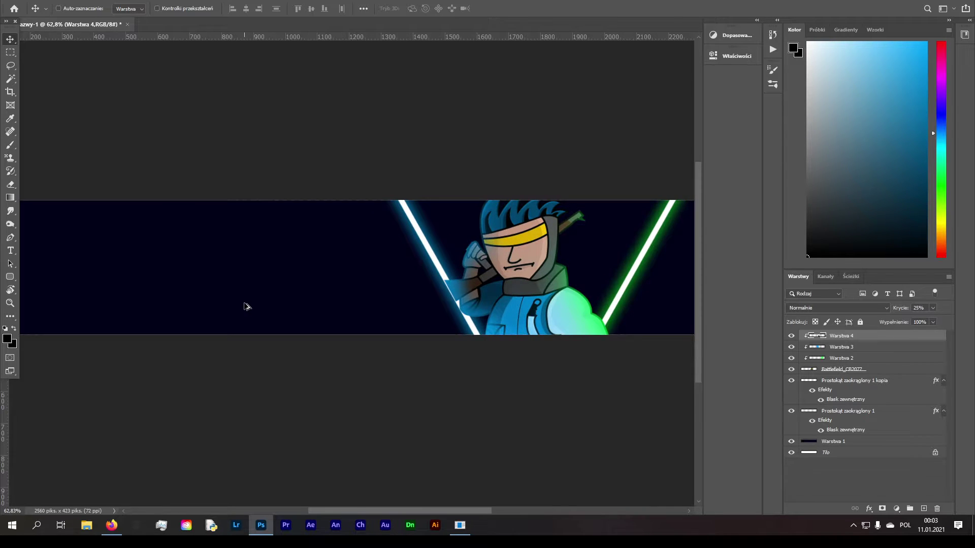
pyautogui.press('ctrl')
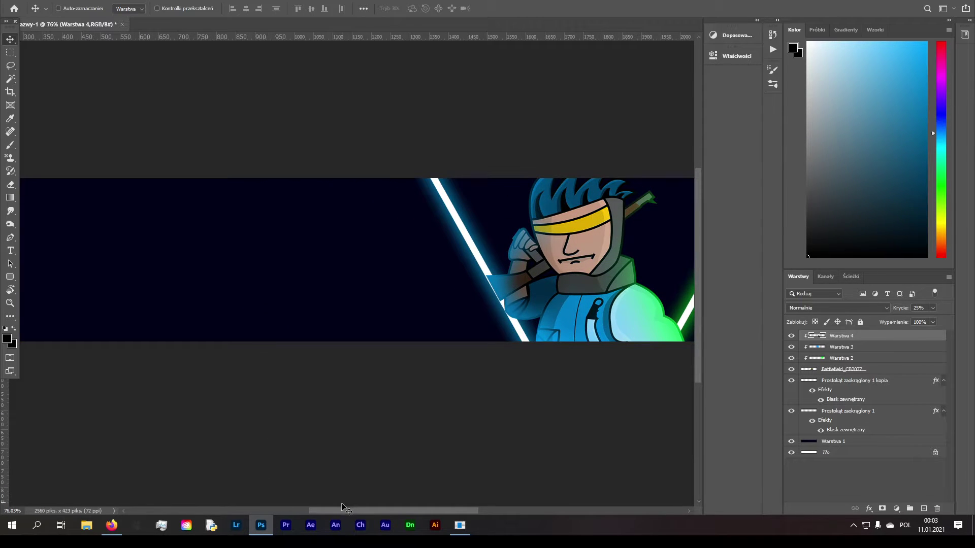
# Step: Add a text box with the letters "LS" near the upper-left part of the banner
pyautogui.moveTo(346, 510); pyautogui.dragTo(312, 513)
pyautogui.scroll(-1, 360, 447)
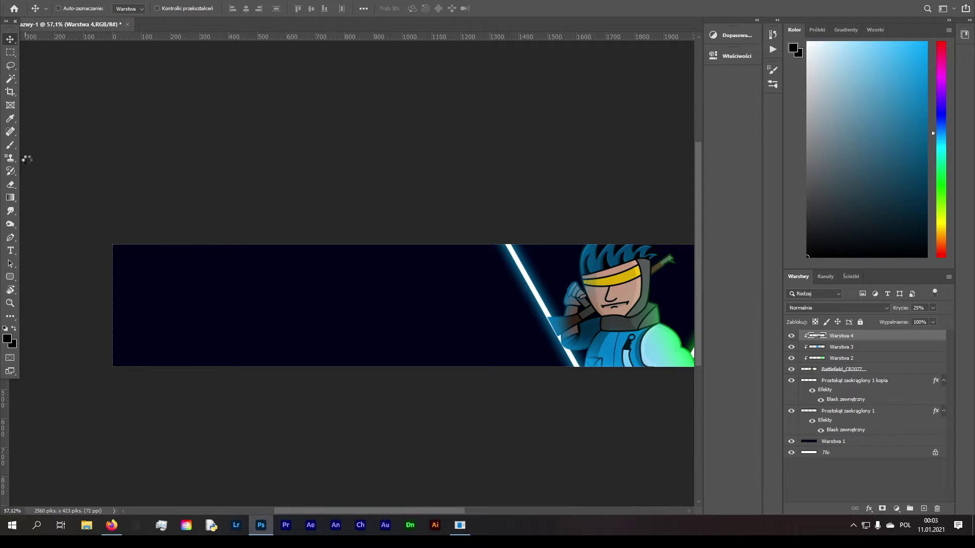
pyautogui.press('t')
pyautogui.moveTo(170, 245); pyautogui.dragTo(317, 336)
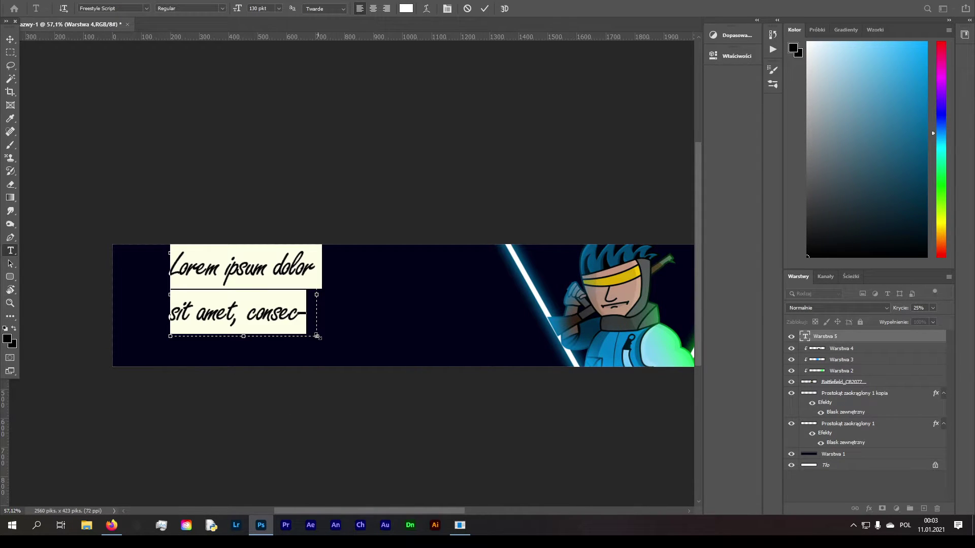
pyautogui.write('LS')
pyautogui.click(11, 39)
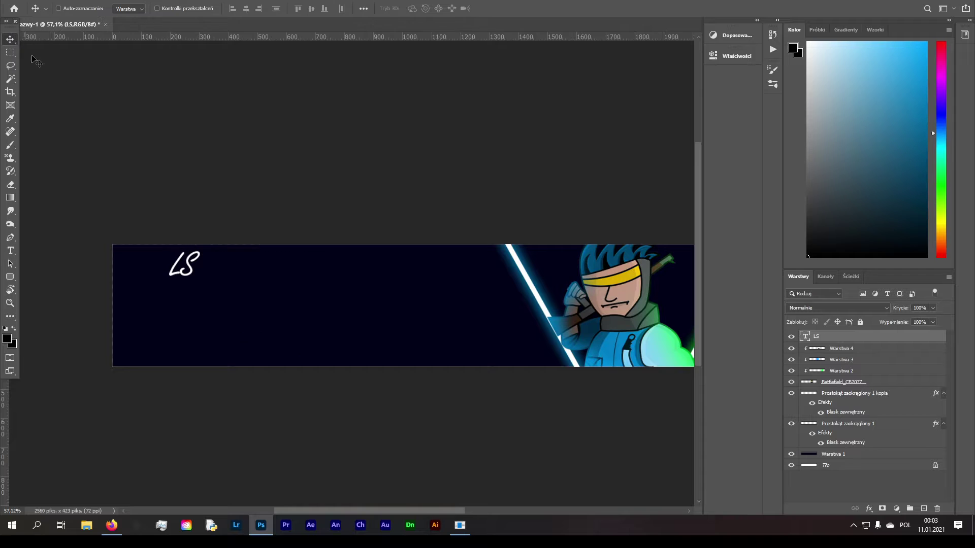
# Step: Change the font of the whole "LS" text to Bebas Kai
pyautogui.doubleClick(199, 256)
pyautogui.hotkey('ctrl', 'a')
pyautogui.scroll(-1, 457, 279)
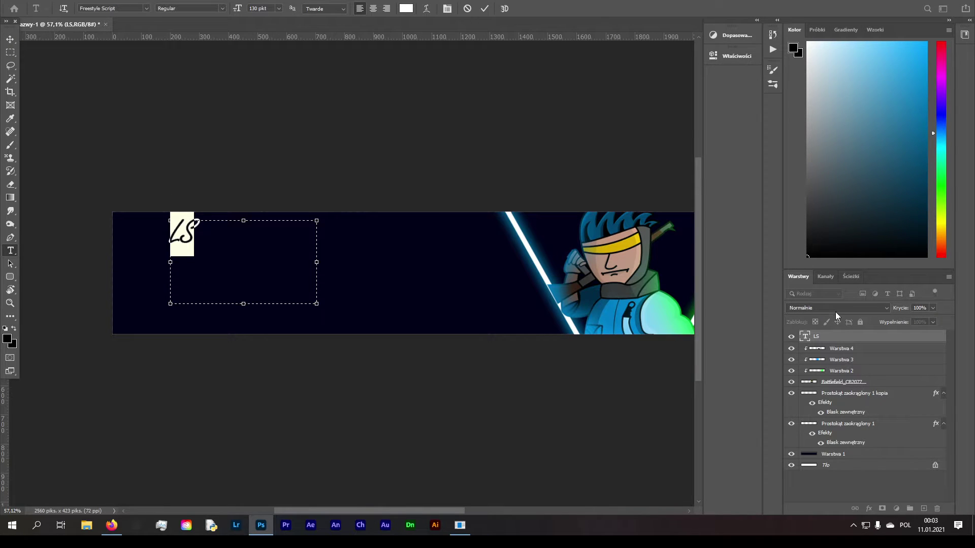
pyautogui.scroll(1, 624, 227)
pyautogui.click(735, 52)
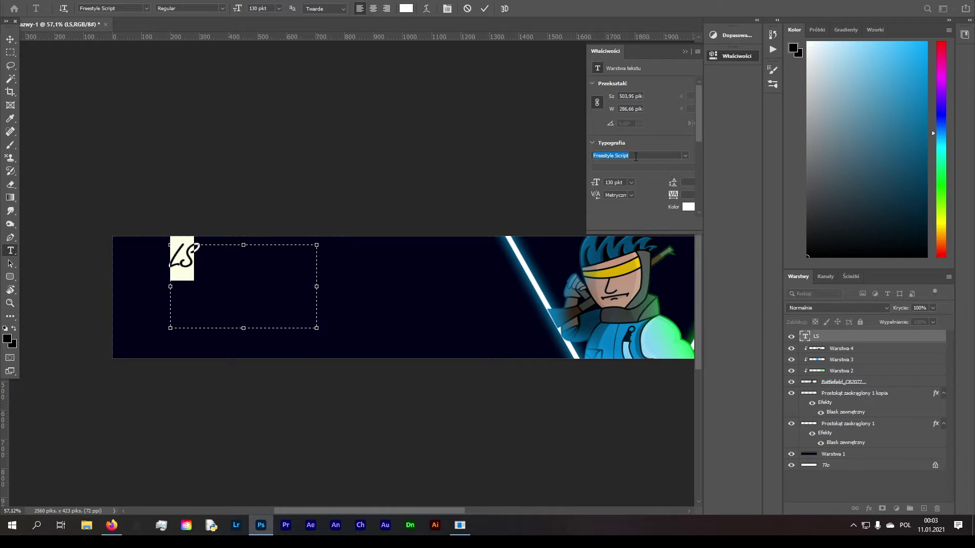
pyautogui.write('beb')
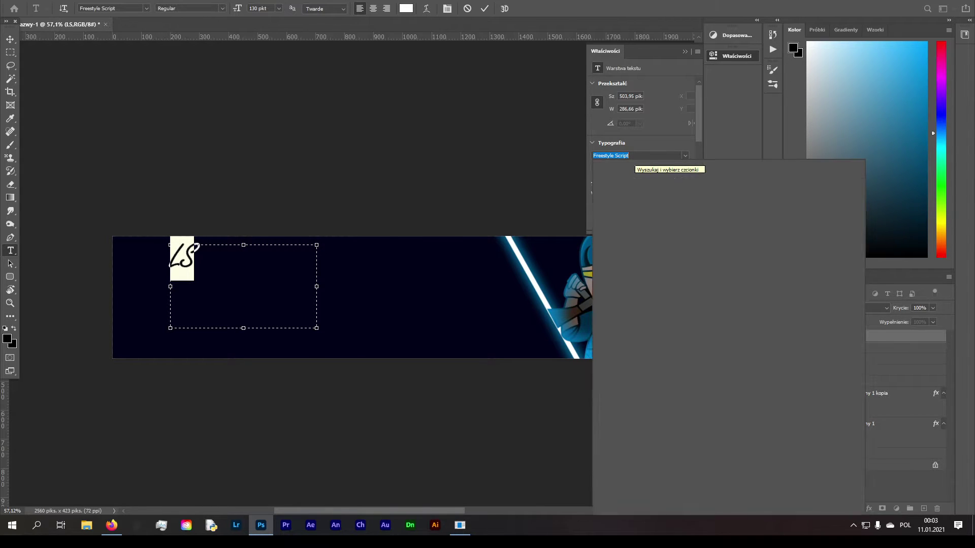
pyautogui.press('Down')
pyautogui.press('Down')
pyautogui.press('Down')
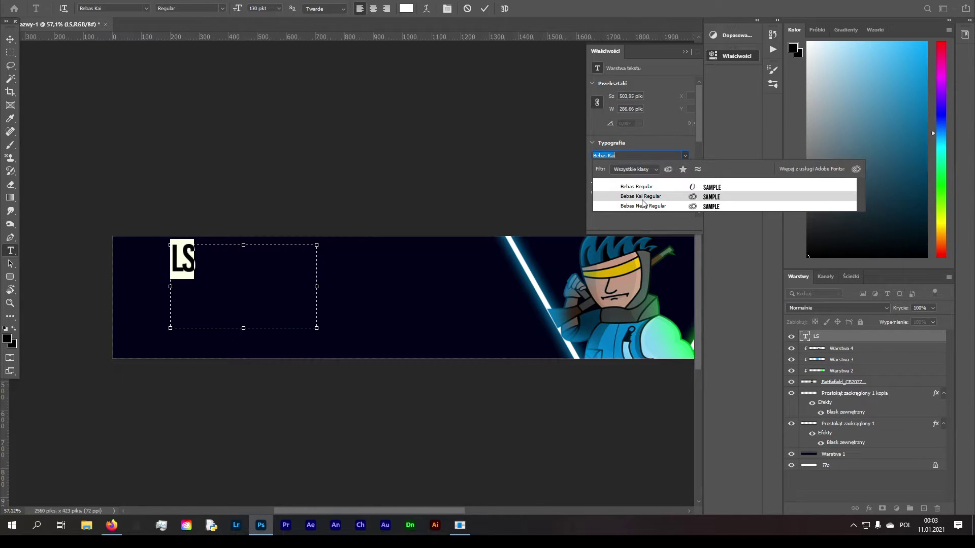
pyautogui.click(641, 196)
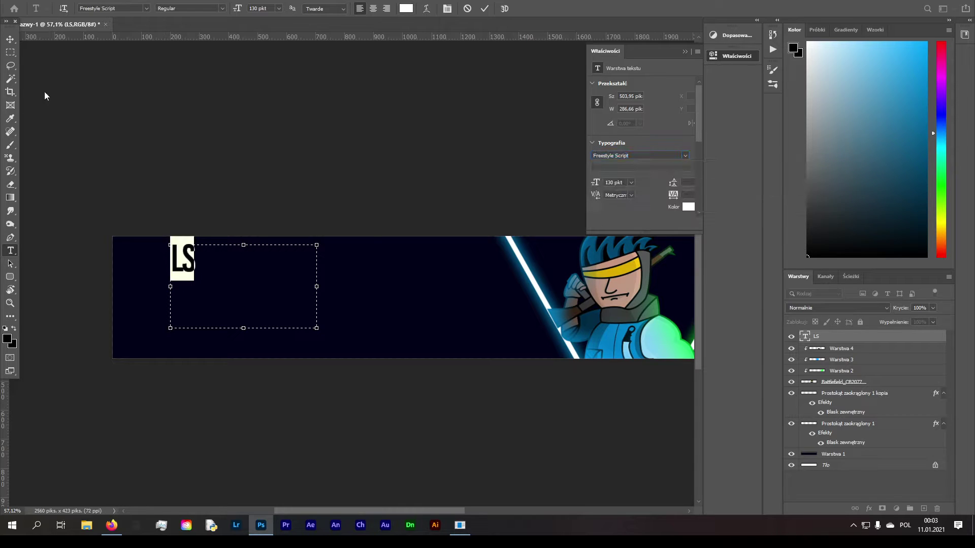
pyautogui.click(10, 39)
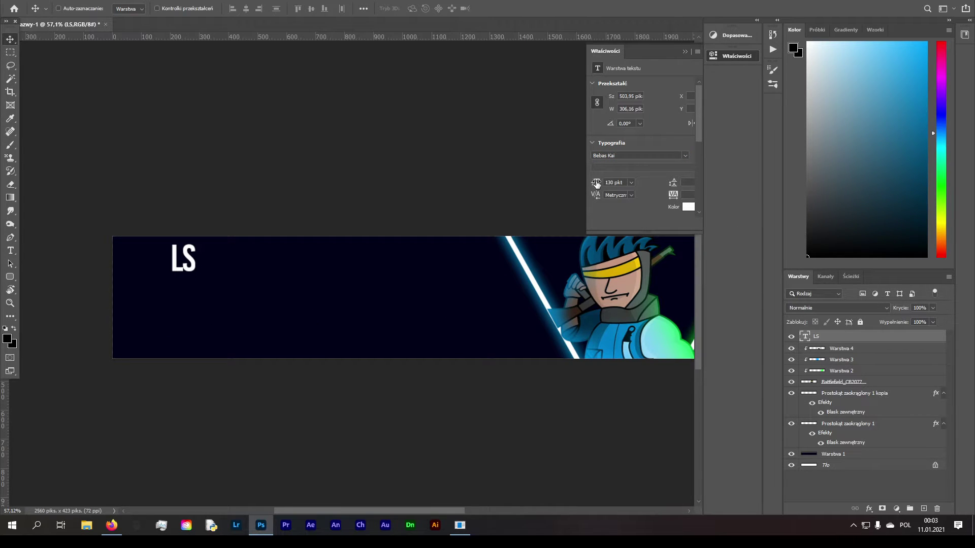
# Step: Enlarge the "LS" text to 157 pt and shift it slightly right and down on the banner
pyautogui.moveTo(596, 184); pyautogui.dragTo(610, 184)
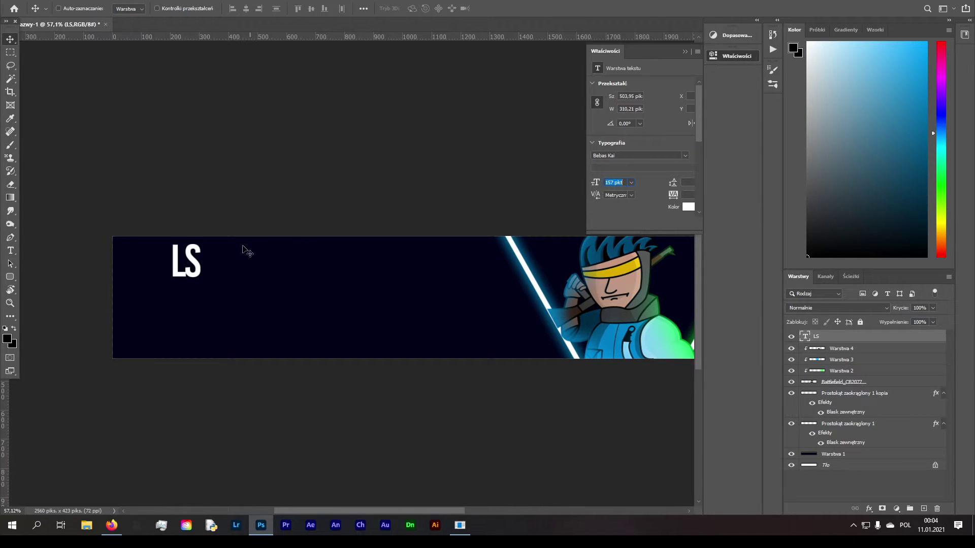
pyautogui.moveTo(247, 252); pyautogui.dragTo(276, 265)
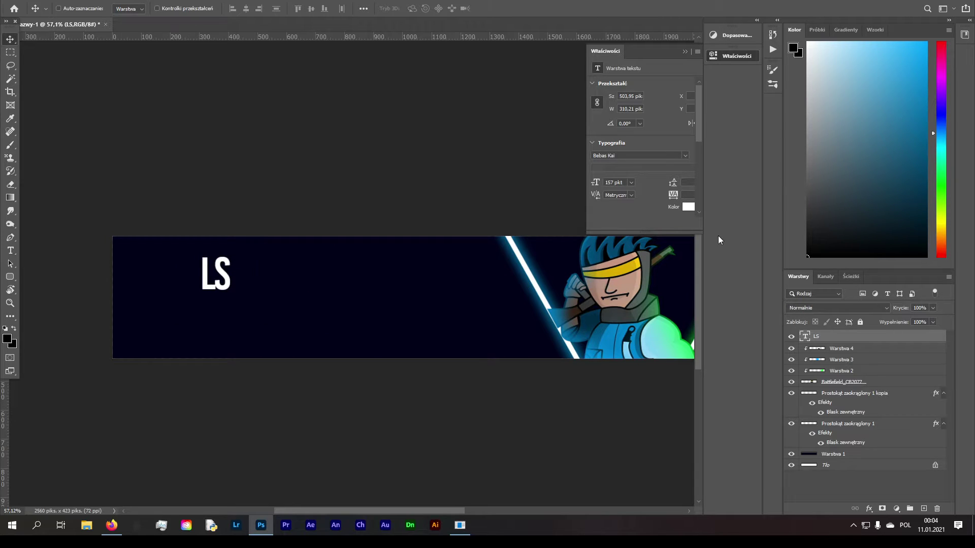
pyautogui.click(685, 52)
# Step: Set the "LS" text layer's fill to 0% and give it a cyan outer glow in its layer style
pyautogui.click(933, 321)
pyautogui.moveTo(925, 332); pyautogui.dragTo(866, 336)
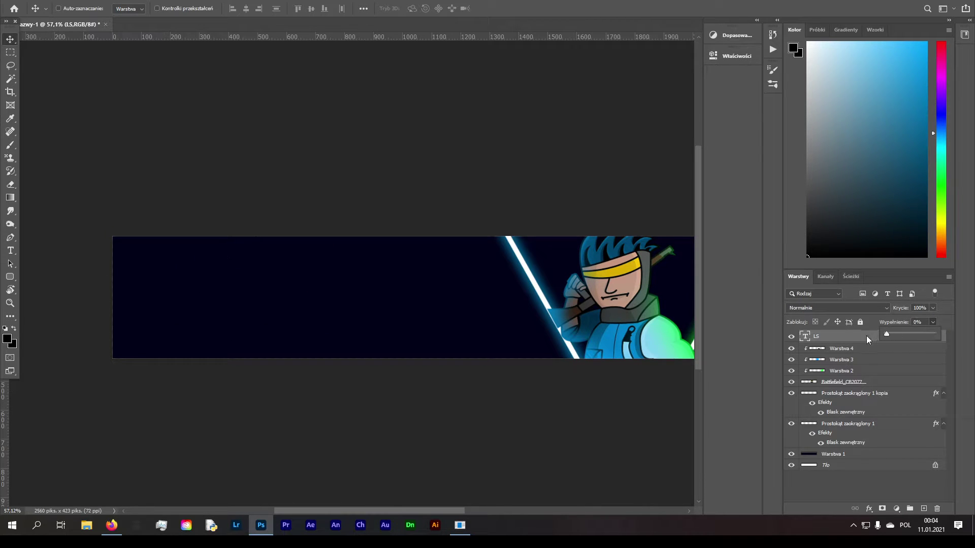
pyautogui.rightClick(840, 337)
pyautogui.click(776, 69)
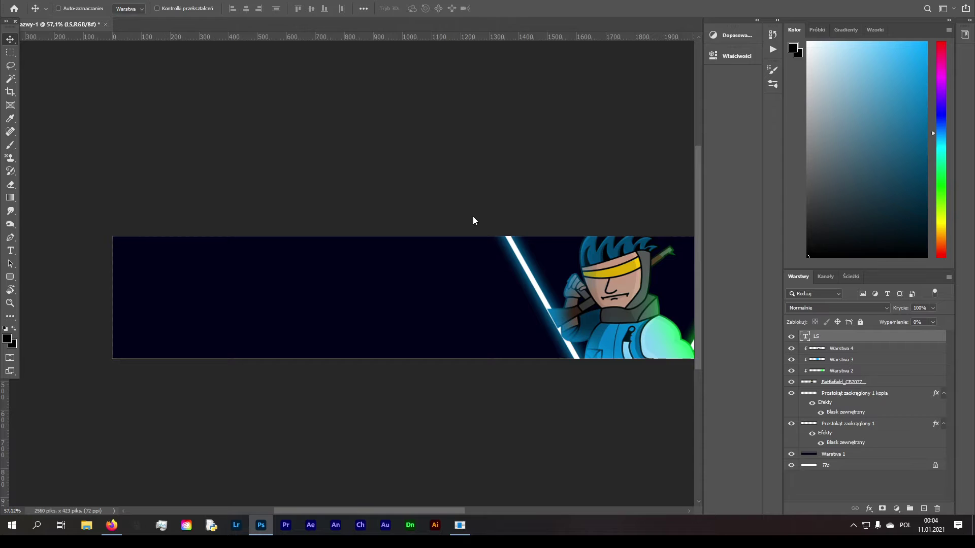
pyautogui.click(282, 446)
pyautogui.moveTo(333, 267); pyautogui.dragTo(434, 191)
pyautogui.scroll(3, 157, 300)
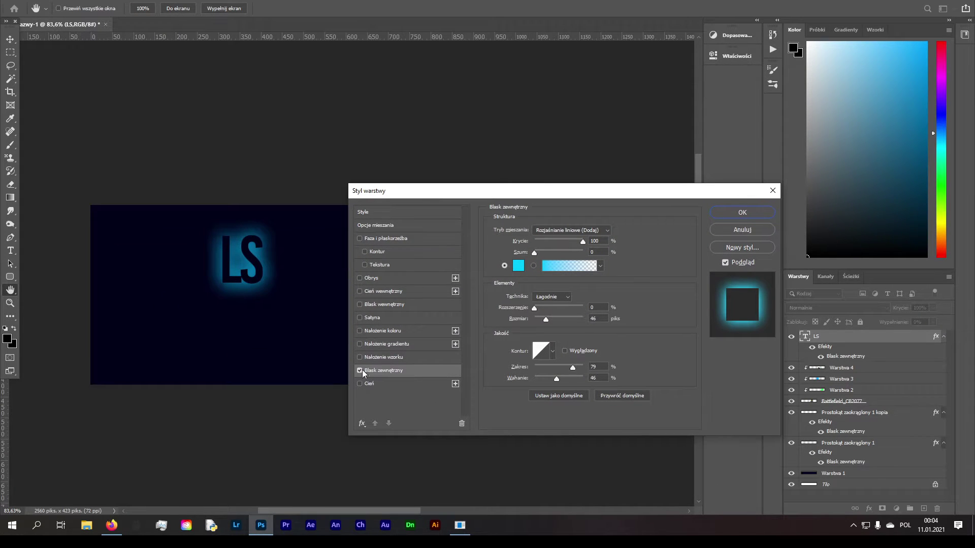
# Step: Add a 4 px inside stroke to the "LS" text and colour it bright cyan
pyautogui.click(360, 278)
pyautogui.click(514, 303)
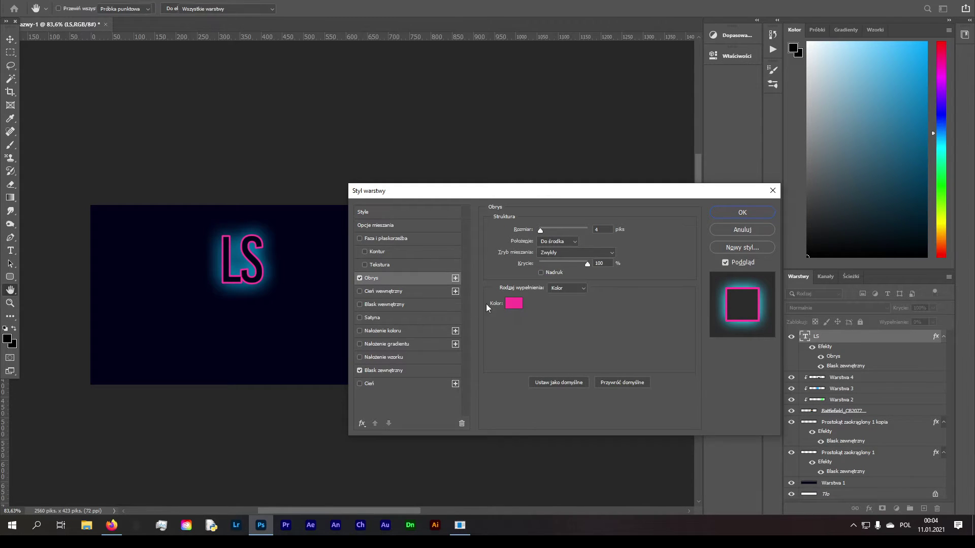
pyautogui.write('00eaff')
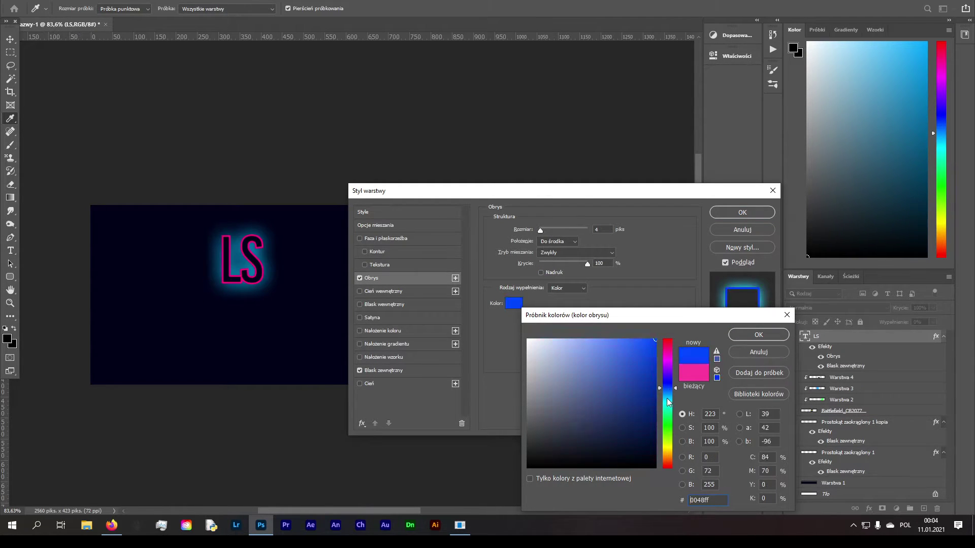
pyautogui.click(750, 337)
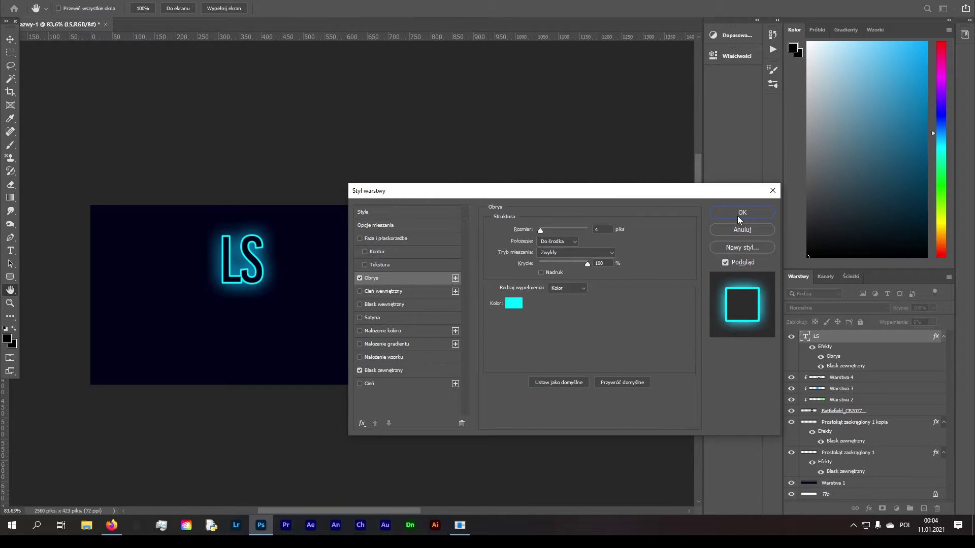
# Step: Add an inner glow to the "LS" text with a bright cyan colour and 100% opacity
pyautogui.click(402, 304)
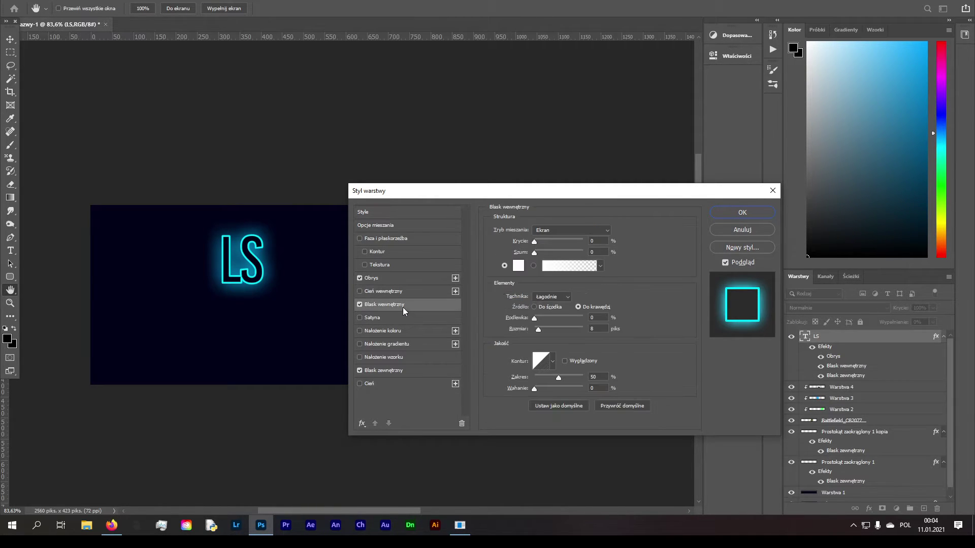
pyautogui.click(518, 265)
pyautogui.click(656, 340)
pyautogui.moveTo(668, 341); pyautogui.dragTo(672, 405)
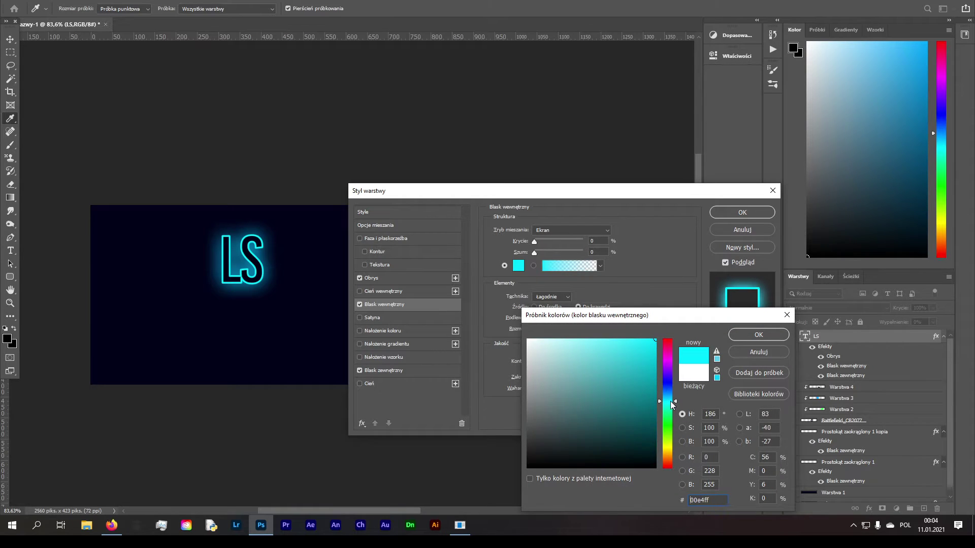
pyautogui.click(750, 339)
pyautogui.moveTo(547, 242); pyautogui.dragTo(592, 244)
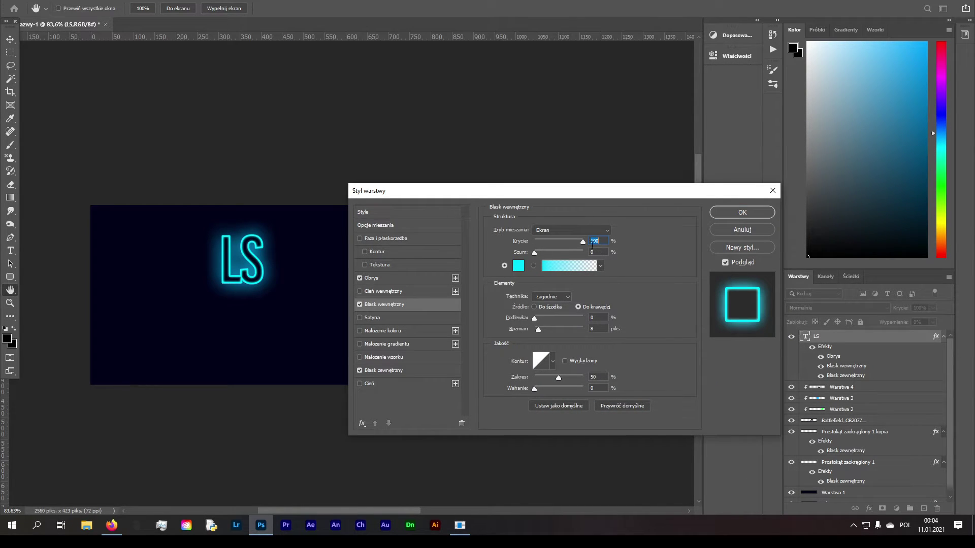
# Step: Set the "LS" inner glow to Normal blend mode with 1% choke and 8 px size, and apply the layer style
pyautogui.doubleClick(360, 303)
pyautogui.click(557, 232)
pyautogui.click(554, 235)
pyautogui.click(359, 305)
pyautogui.click(359, 305)
pyautogui.moveTo(537, 320)
pyautogui.mouseDown()
pyautogui.moveTo(551, 331)
pyautogui.moveTo(540, 329)
pyautogui.mouseUp()
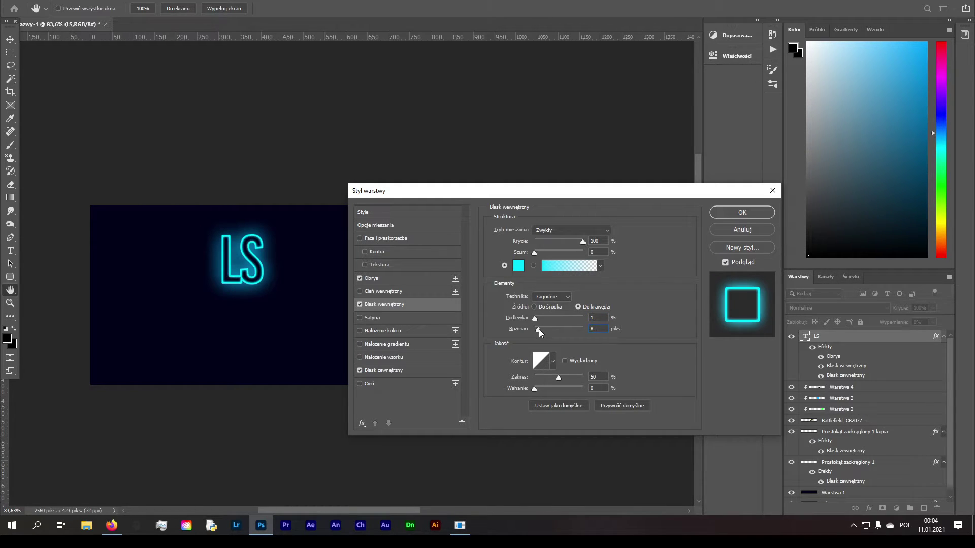
pyautogui.click(727, 211)
# Step: Duplicate the "LS" text to the lower right of the original and change the copy's wording to "OLeq"
pyautogui.click(10, 42)
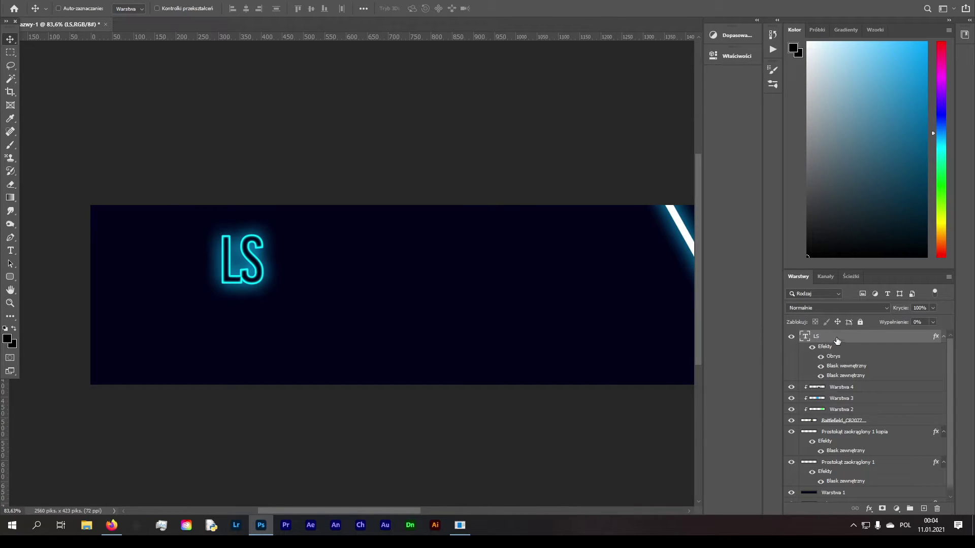
pyautogui.keyDown('alt'); pyautogui.moveTo(223, 276); pyautogui.dragTo(330, 319); pyautogui.keyUp('alt')
pyautogui.hotkey('ctrl', 't')
pyautogui.press('Return')
pyautogui.doubleClick(309, 318)
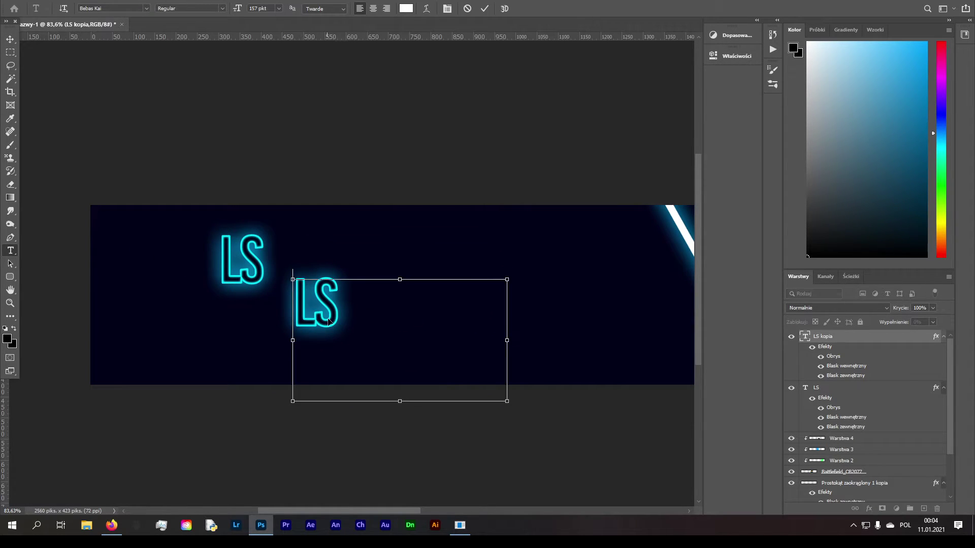
pyautogui.hotkey('ctrl', 'a')
pyautogui.write('OLEQ')
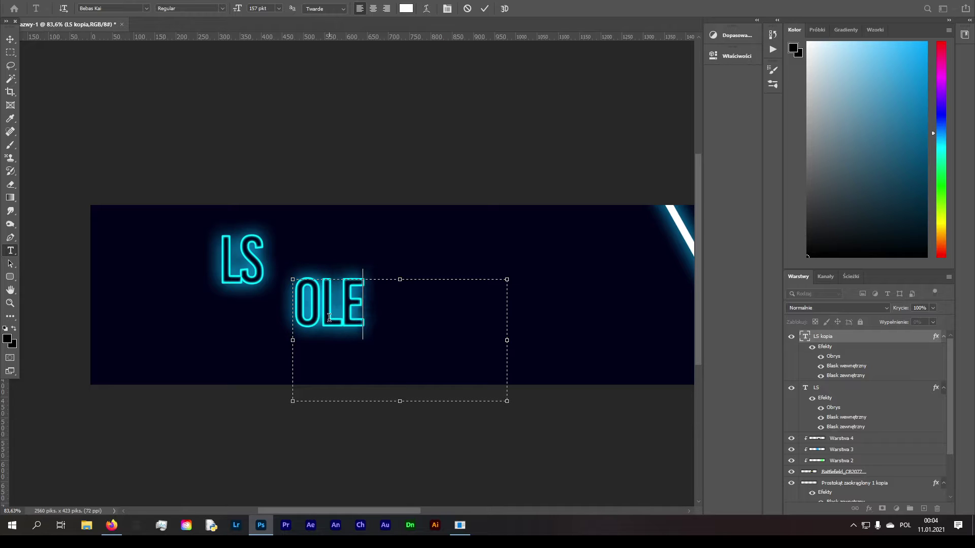
pyautogui.click(11, 39)
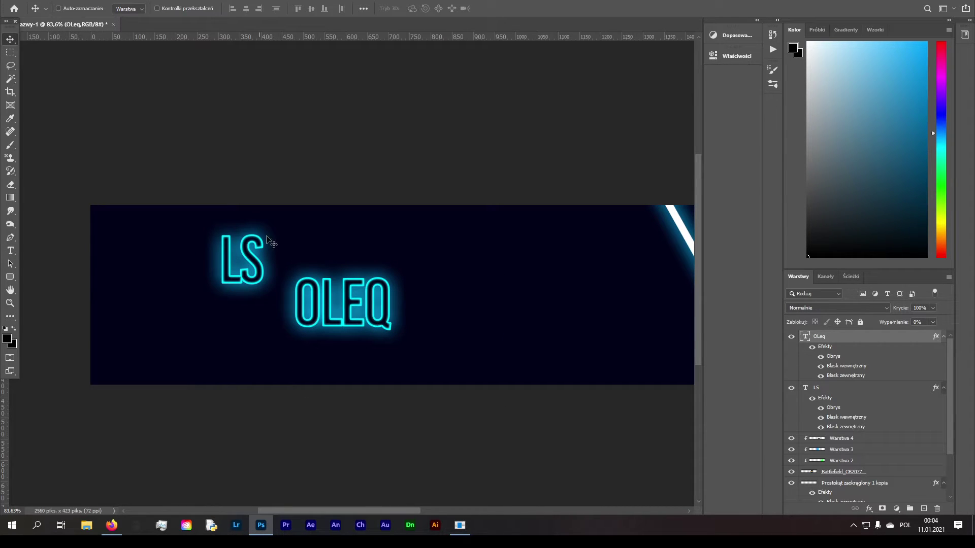
pyautogui.moveTo(311, 303); pyautogui.dragTo(289, 303)
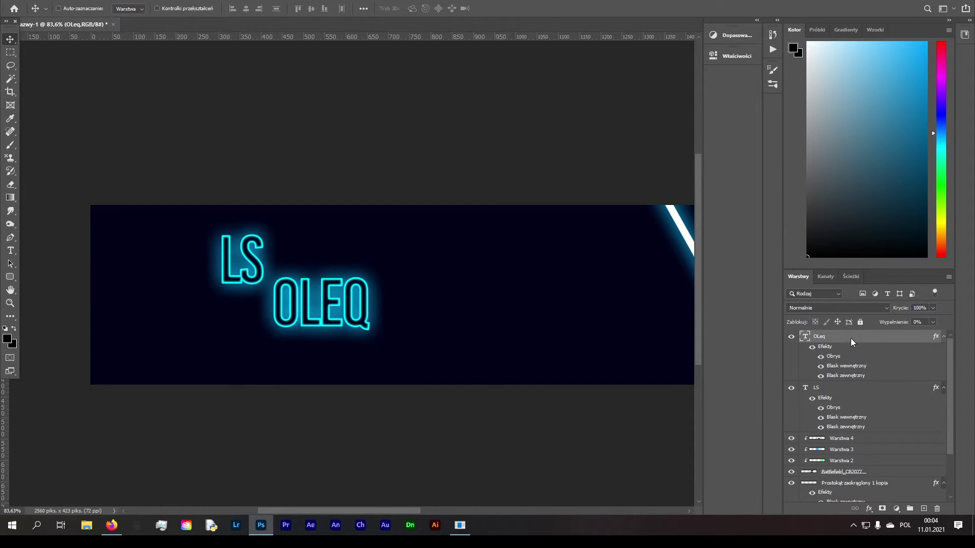
# Step: Change the stroke colour of the "OLEQ" text to pure green, 00ff00, in its layer style
pyautogui.rightClick(851, 338)
pyautogui.click(777, 64)
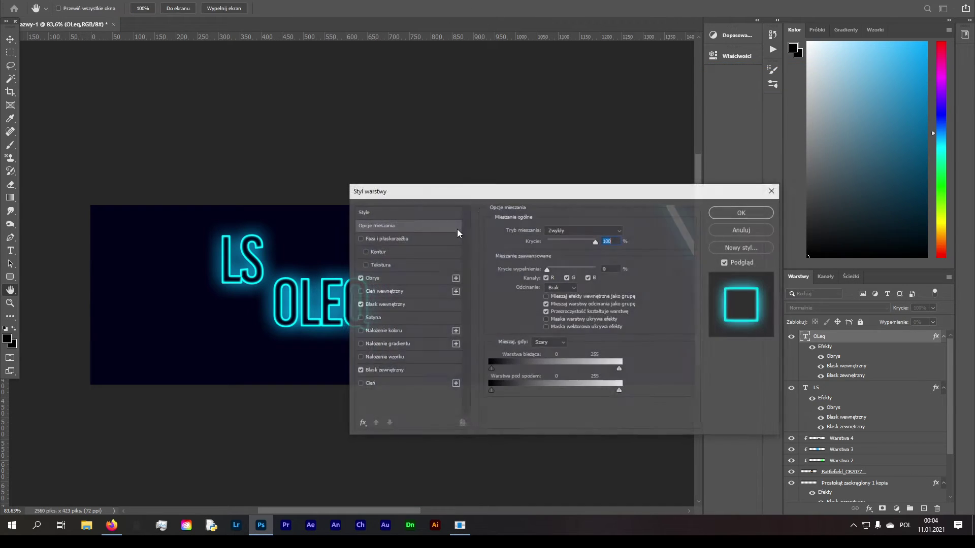
pyautogui.moveTo(480, 191); pyautogui.dragTo(668, 158)
pyautogui.click(624, 244)
pyautogui.click(703, 270)
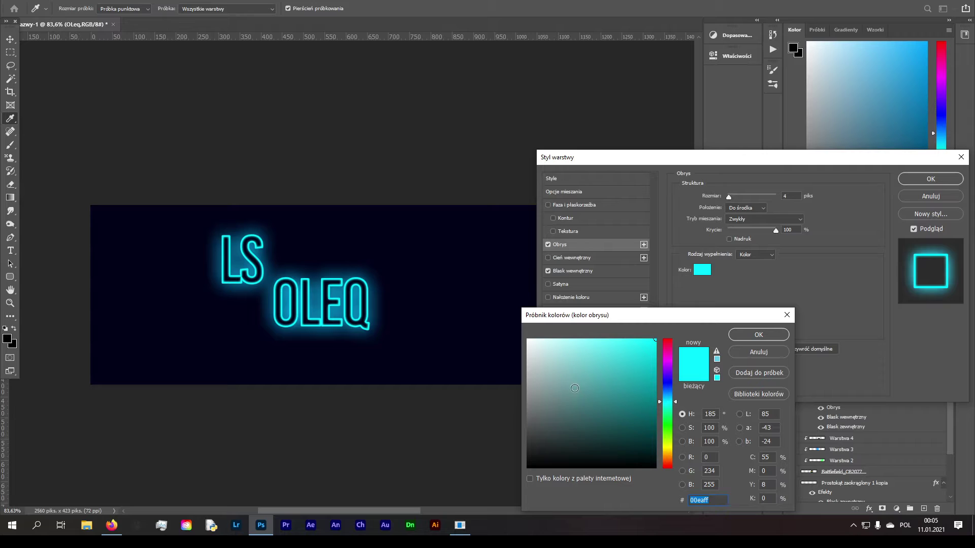
pyautogui.click(664, 426)
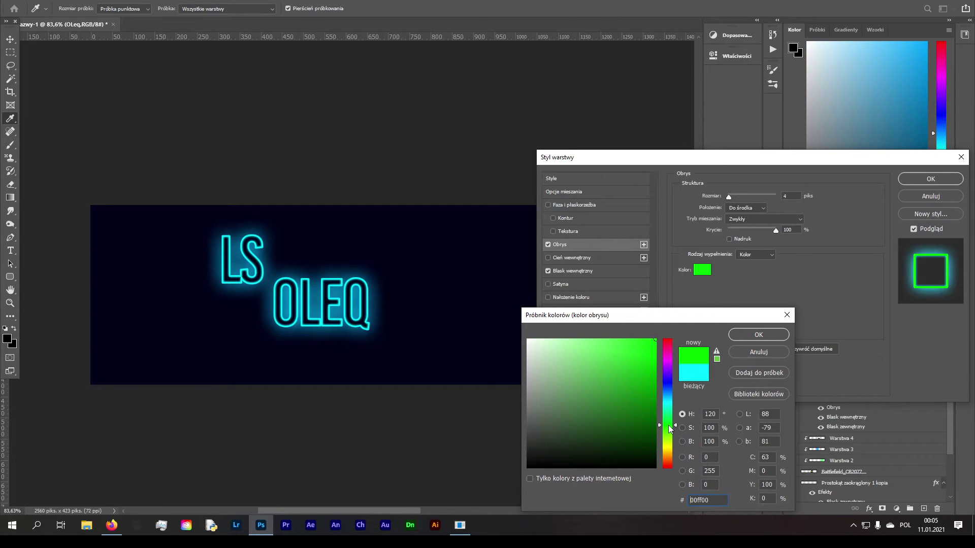
pyautogui.click(767, 335)
# Step: Recolour the inner glow of the "OLEQ" text bright green
pyautogui.click(578, 274)
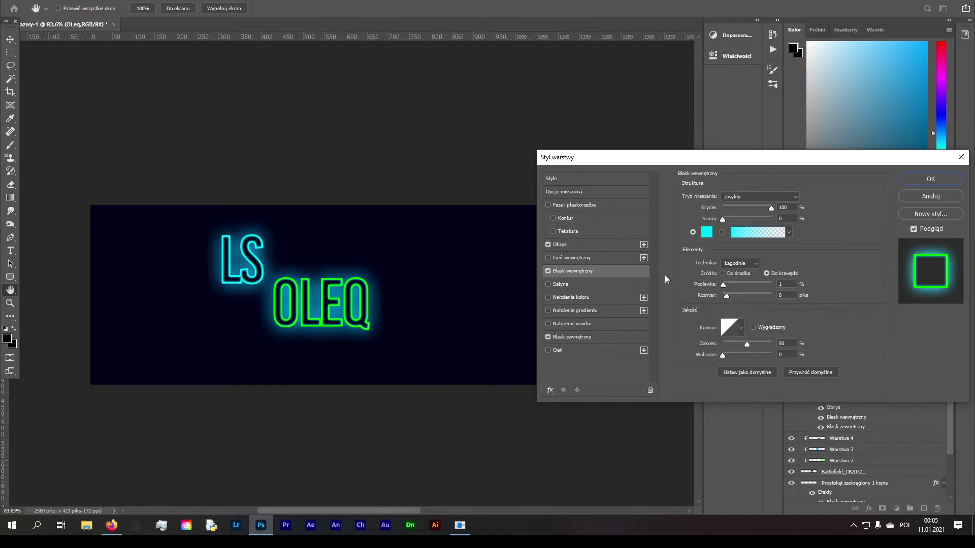
pyautogui.click(706, 232)
pyautogui.click(668, 423)
pyautogui.click(759, 335)
# Step: Recolour the outer glow of the "OLEQ" text bright green, leave the pattern overlay off, and apply the style
pyautogui.click(584, 324)
pyautogui.click(584, 336)
pyautogui.click(706, 232)
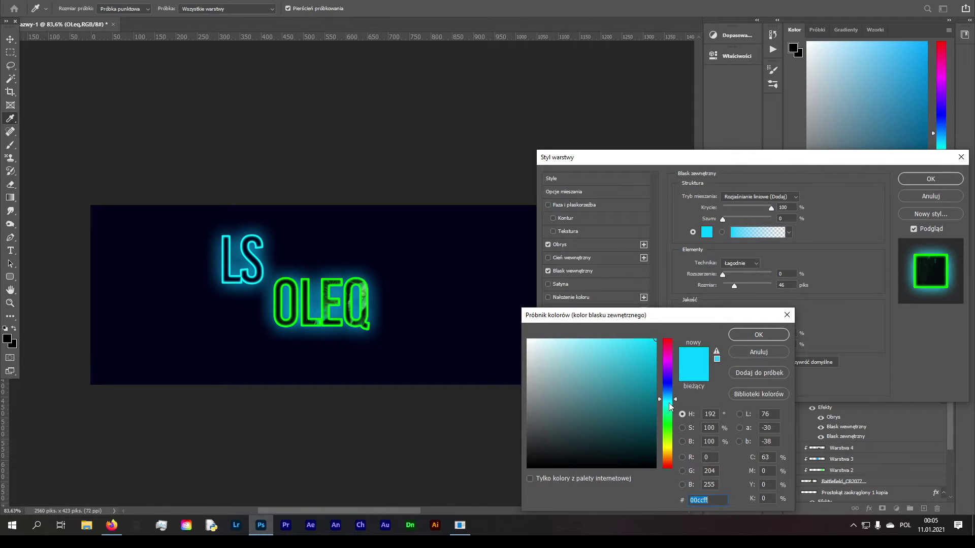
pyautogui.click(663, 424)
pyautogui.click(742, 334)
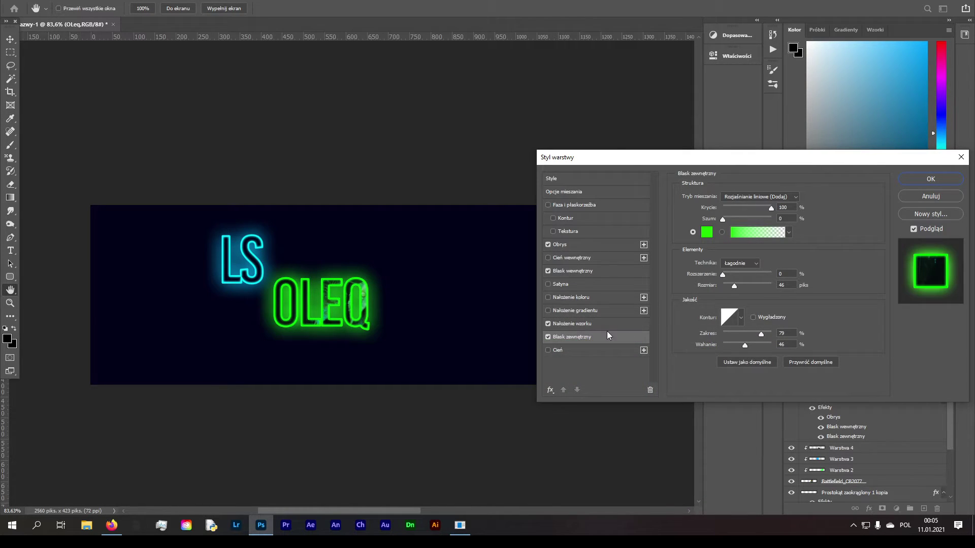
pyautogui.click(548, 324)
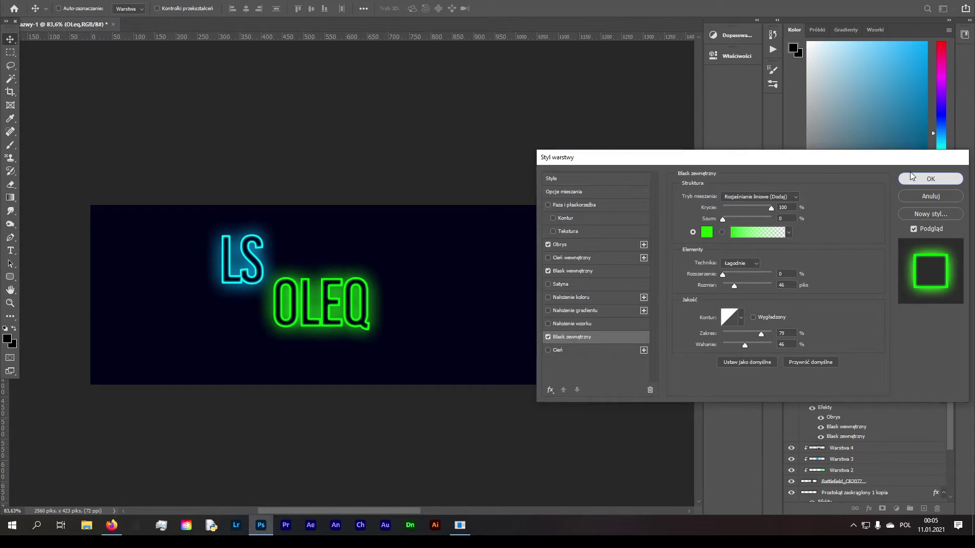
pyautogui.click(930, 179)
# Step: Enlarge the "LS" and "OLEQ" text layers together to a font size of 191 pt
pyautogui.scroll(-3, 198, 358)
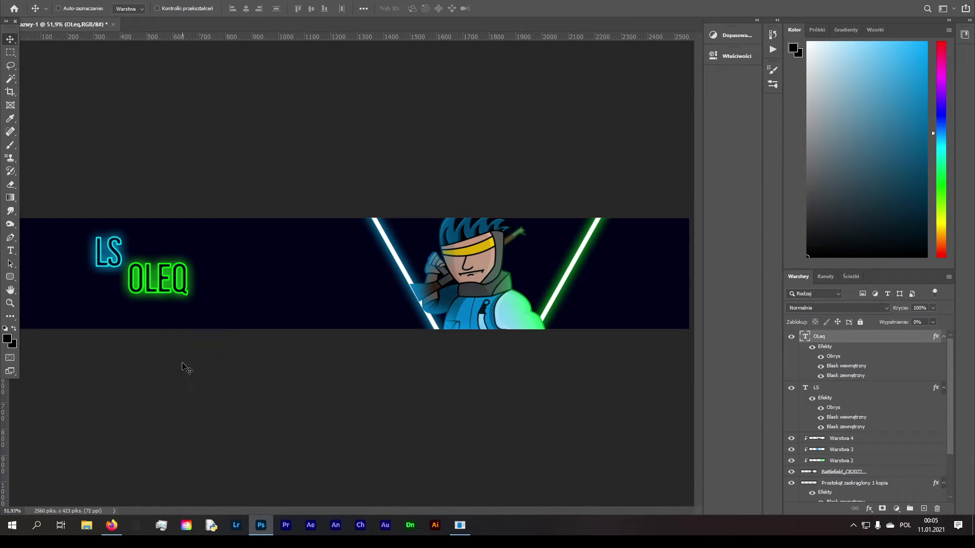
pyautogui.press('ctrl')
pyautogui.keyDown('shift'); pyautogui.click(831, 388); pyautogui.keyUp('shift')
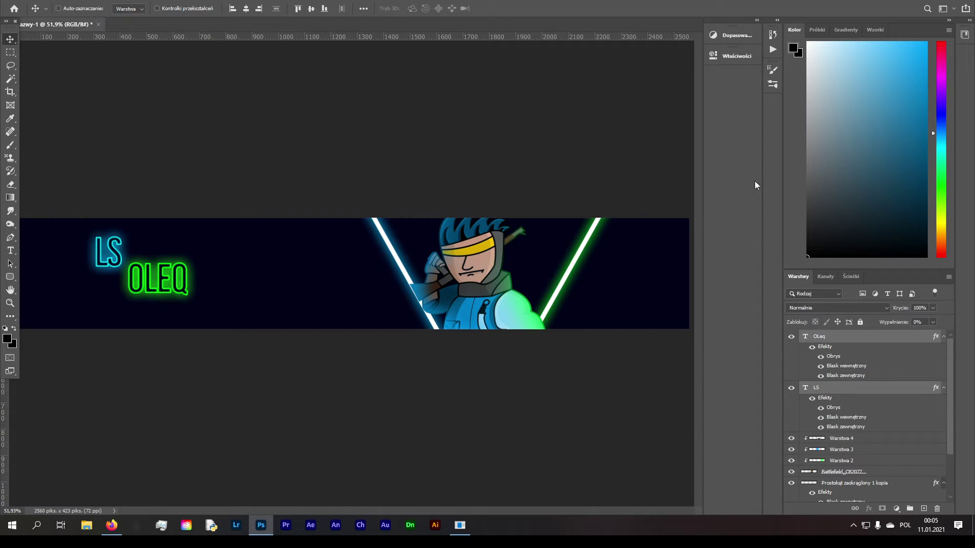
pyautogui.click(739, 57)
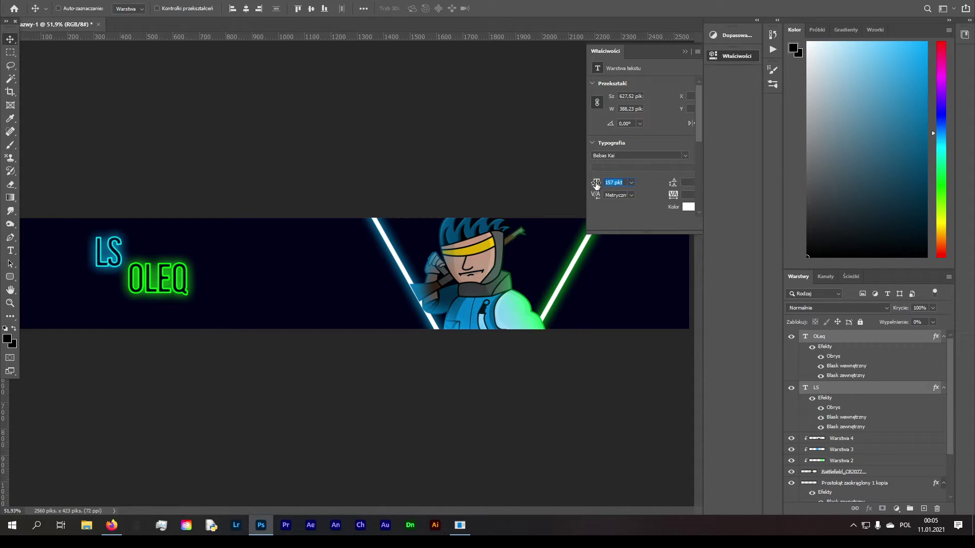
pyautogui.moveTo(596, 185); pyautogui.dragTo(467, 389)
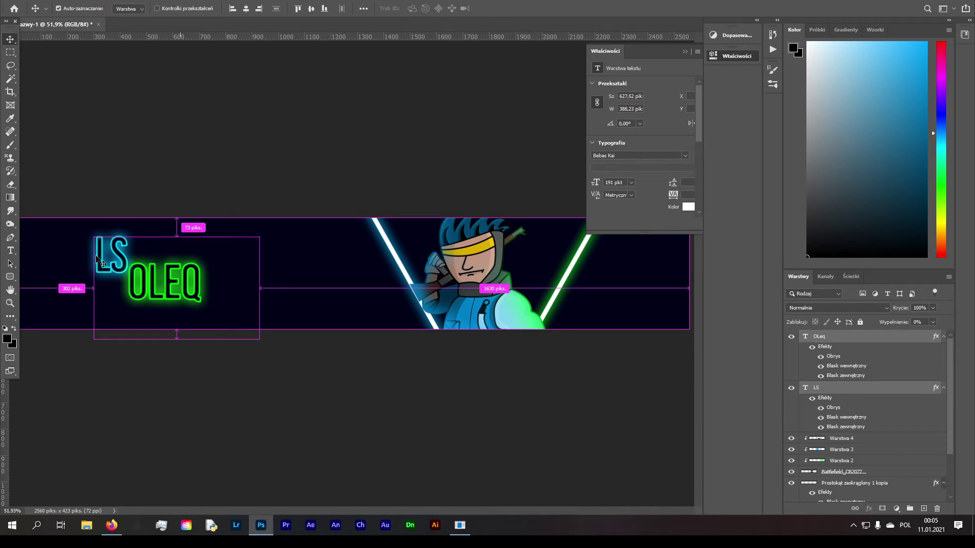
pyautogui.scroll(4, 118, 275)
pyautogui.moveTo(267, 278)
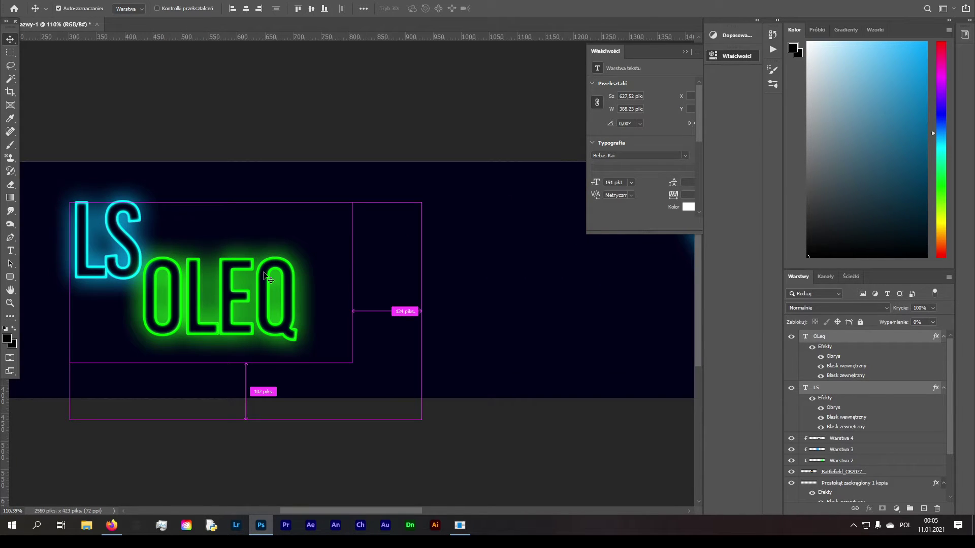
pyautogui.click(684, 51)
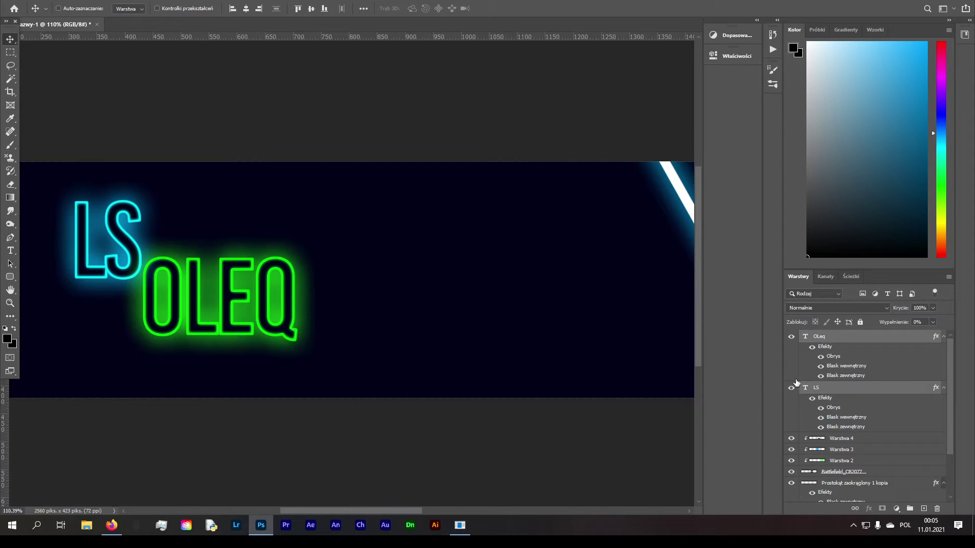
# Step: Move the "LS" text about 30 px left and 5 px down, away from the "OLEQ" lettering
pyautogui.click(829, 387)
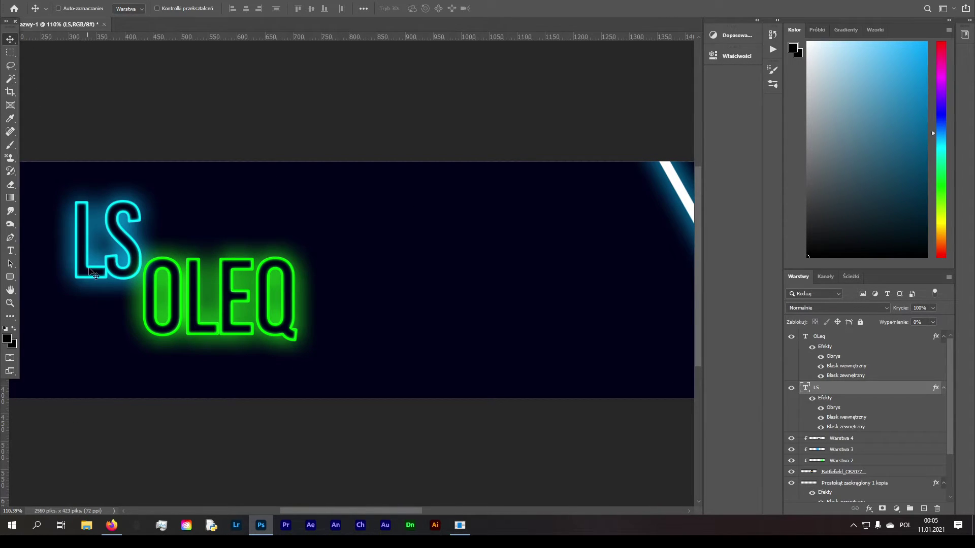
pyautogui.moveTo(94, 272); pyautogui.dragTo(76, 260)
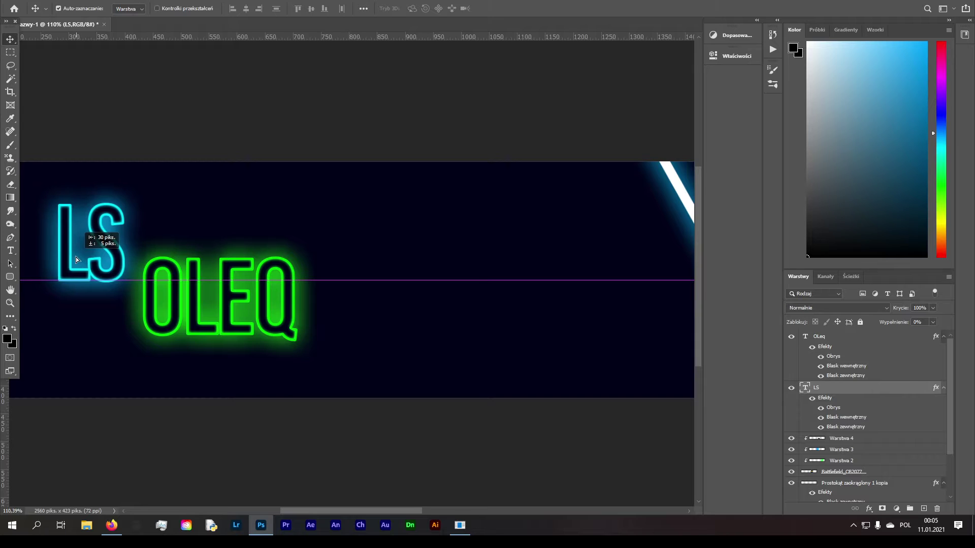
pyautogui.hotkey('shift', 'Up')
pyautogui.hotkey('ctrl', 'space')
pyautogui.hscroll(-2, 164, 317)
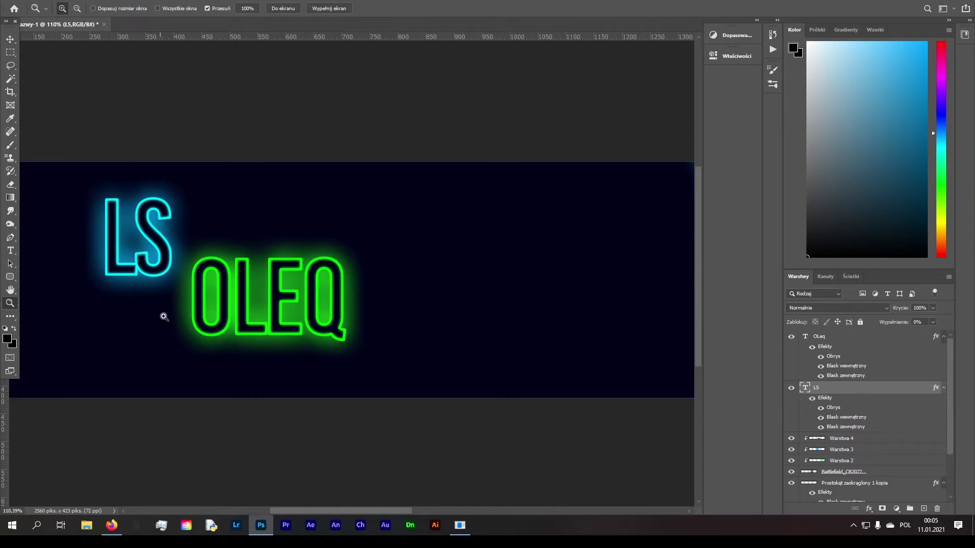
pyautogui.hscroll(-4, 167, 313)
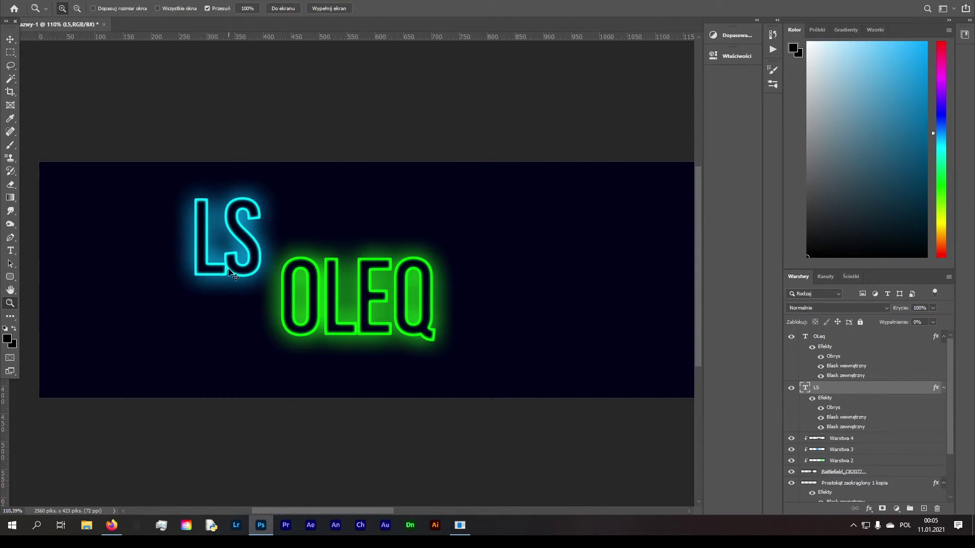
pyautogui.moveTo(231, 272)
pyautogui.mouseDown()
pyautogui.moveTo(244, 269)
pyautogui.moveTo(224, 270)
pyautogui.mouseUp()
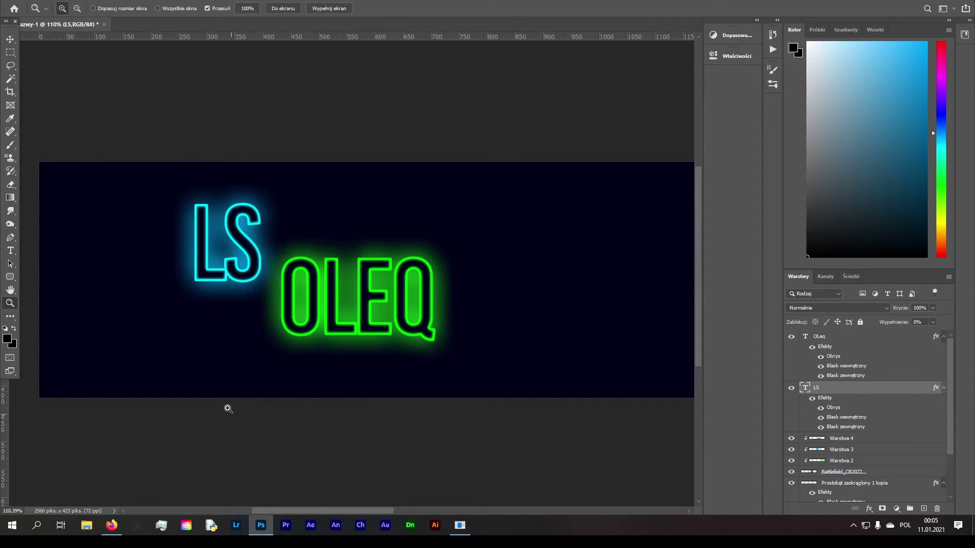
# Step: Add a text box to the lower left of "LS", enter the first name, and set its font size to 21 pt
pyautogui.press('t')
pyautogui.moveTo(108, 280); pyautogui.dragTo(177, 338)
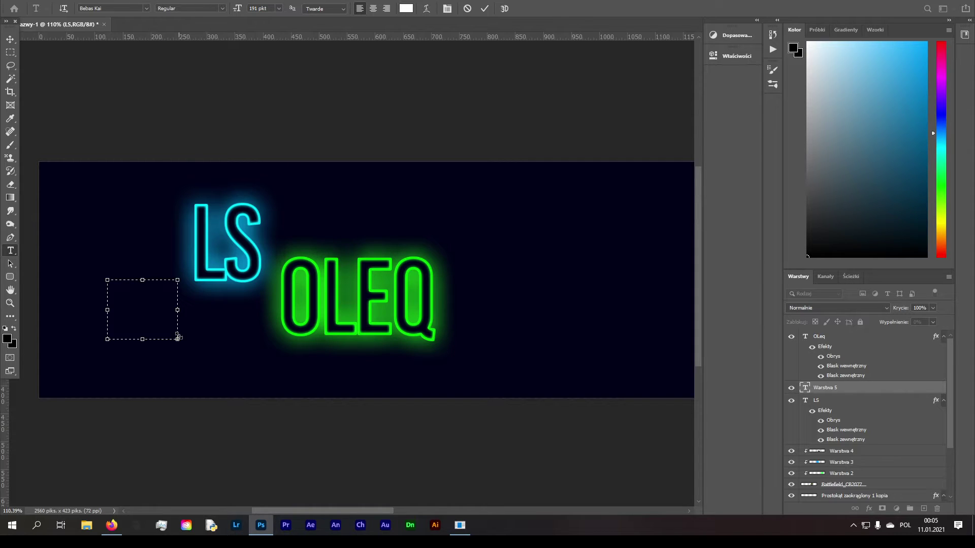
pyautogui.write('Olek')
pyautogui.click(10, 39)
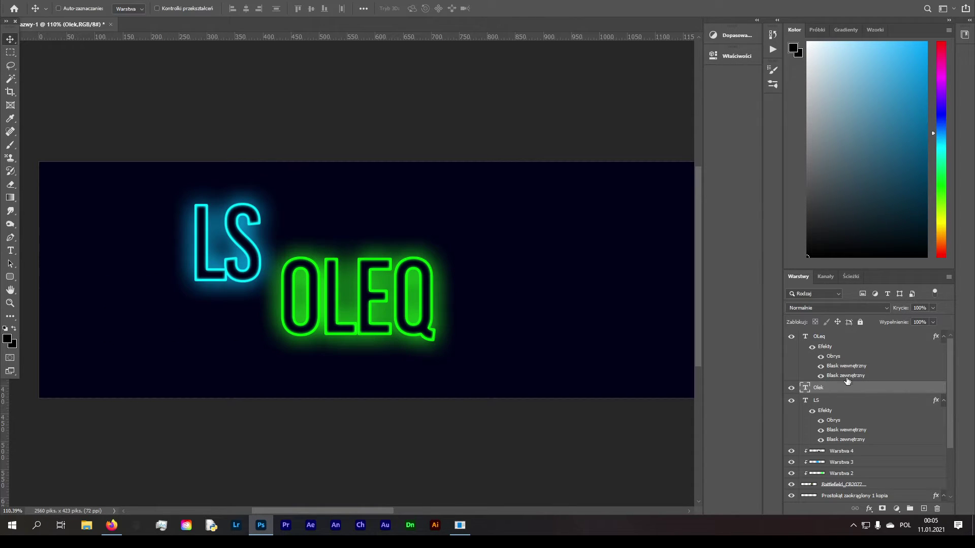
pyautogui.click(737, 56)
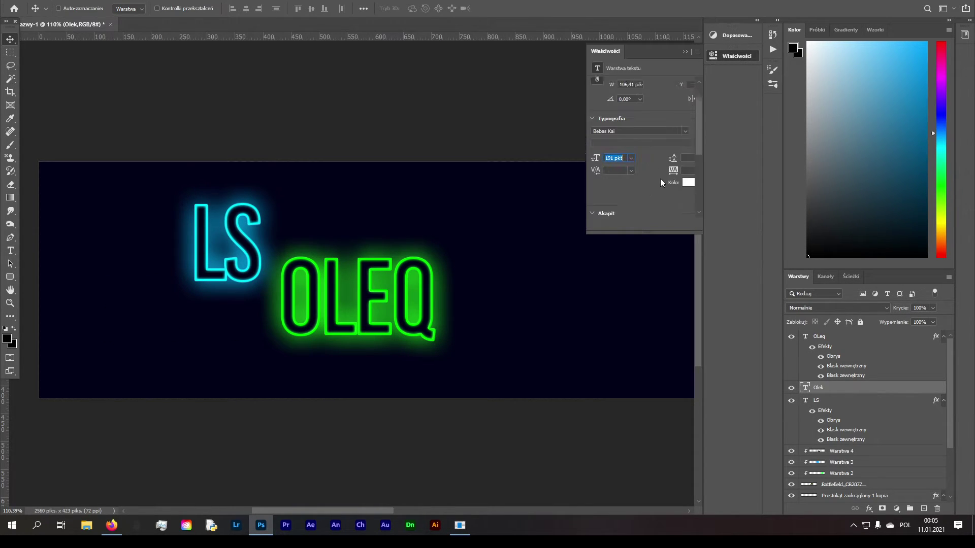
pyautogui.write('34')
pyautogui.press('Return')
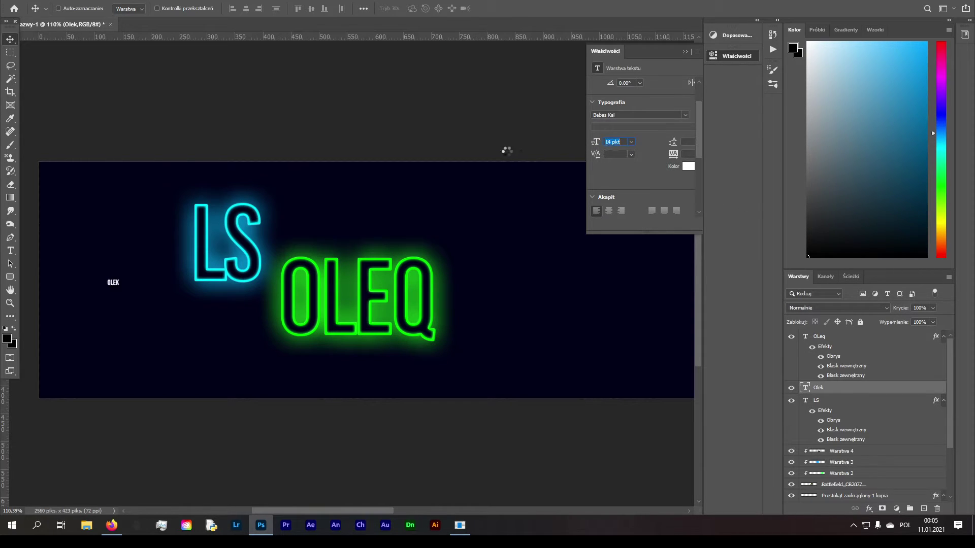
pyautogui.write('21')
pyautogui.press('Return')
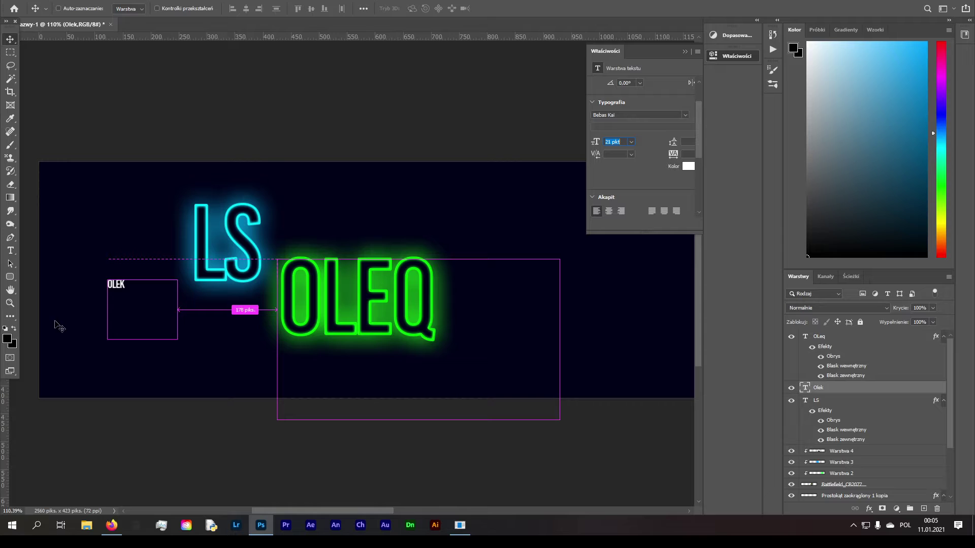
# Step: Move the small first-name text directly beneath the "LS" lettering
pyautogui.moveTo(116, 292); pyautogui.dragTo(155, 295)
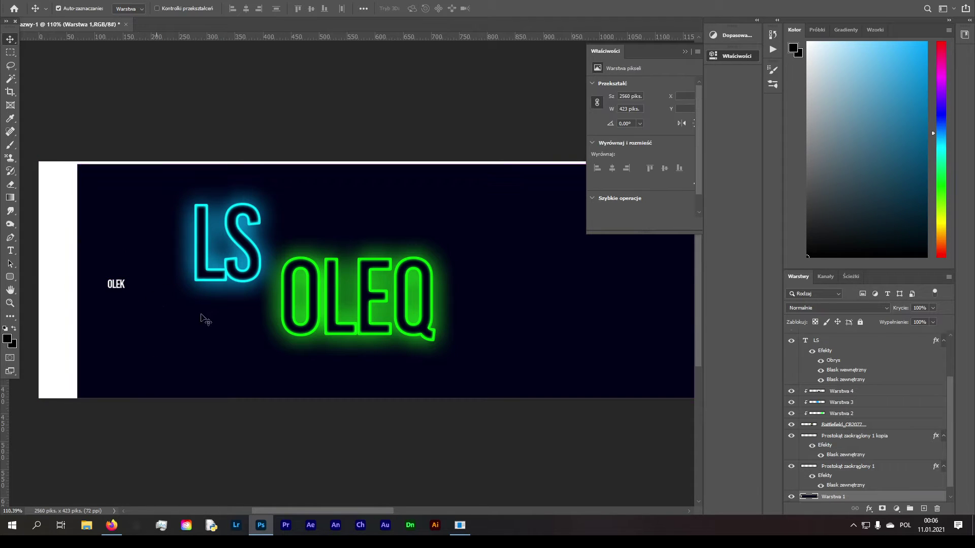
pyautogui.hotkey('ctrl', 'z')
pyautogui.scroll(2, 826, 345)
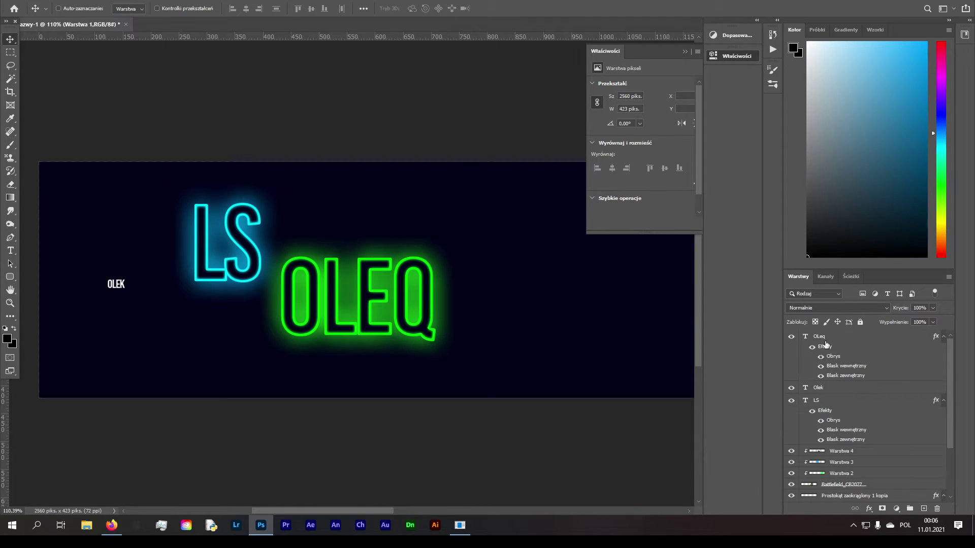
pyautogui.click(826, 388)
pyautogui.moveTo(120, 288); pyautogui.dragTo(213, 301)
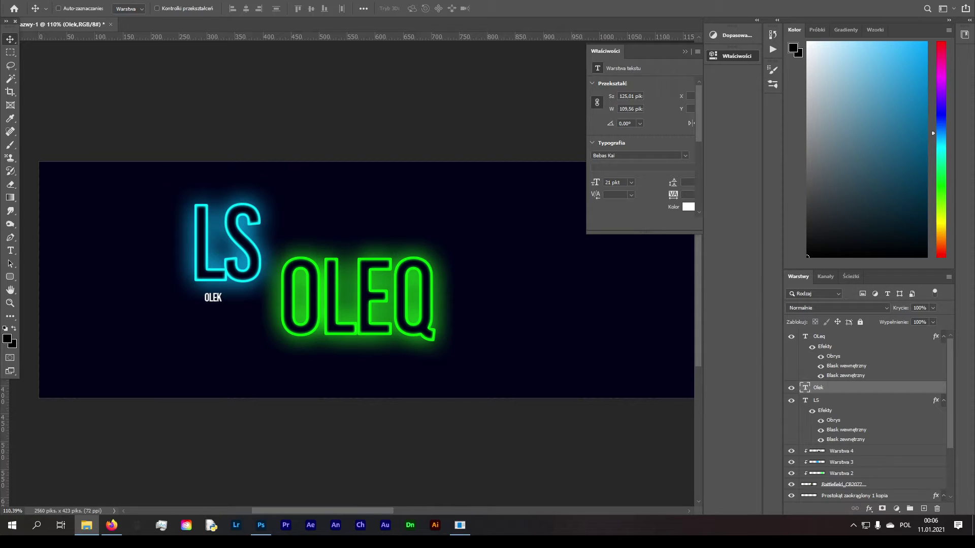
# Step: Place the ikona2.jpg image on the banner at about X 388 px, Y -26 px and move its layer above all others
pyautogui.moveTo(261, 525); pyautogui.dragTo(86, 228)
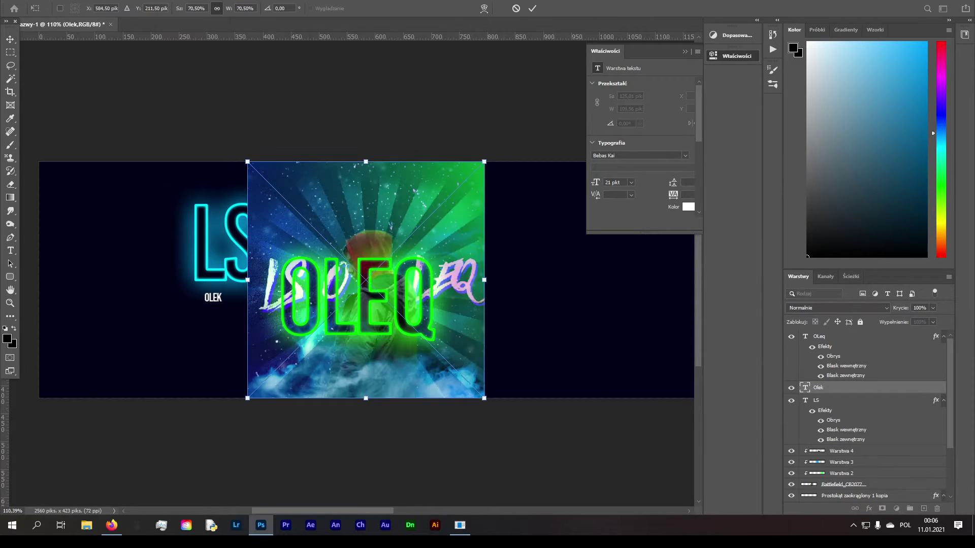
pyautogui.moveTo(341, 305); pyautogui.dragTo(350, 285)
pyautogui.moveTo(814, 393); pyautogui.dragTo(820, 335)
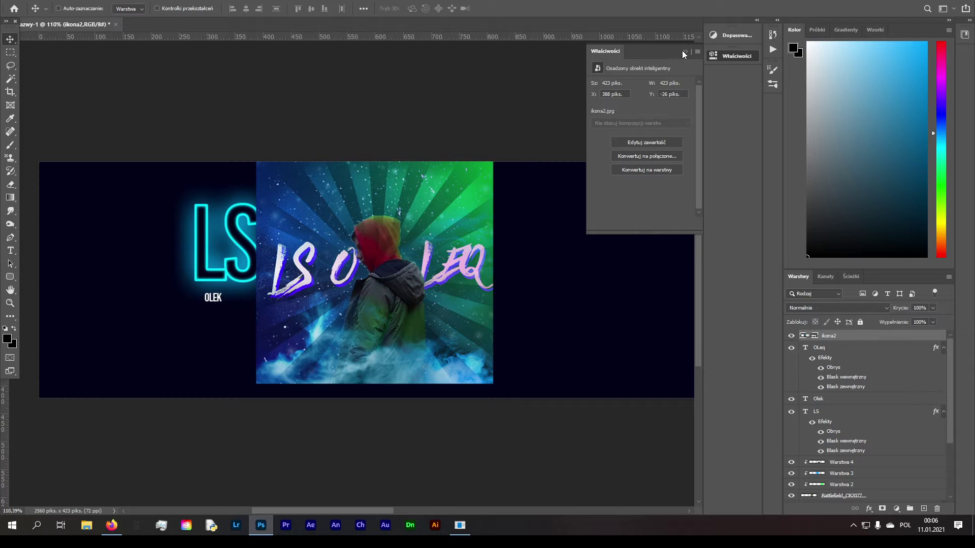
# Step: Draw a 409 × 409 px ellipse with no fill over the ikona2 image, at X 402 px and Y 12 px
pyautogui.click(684, 51)
pyautogui.click(10, 277)
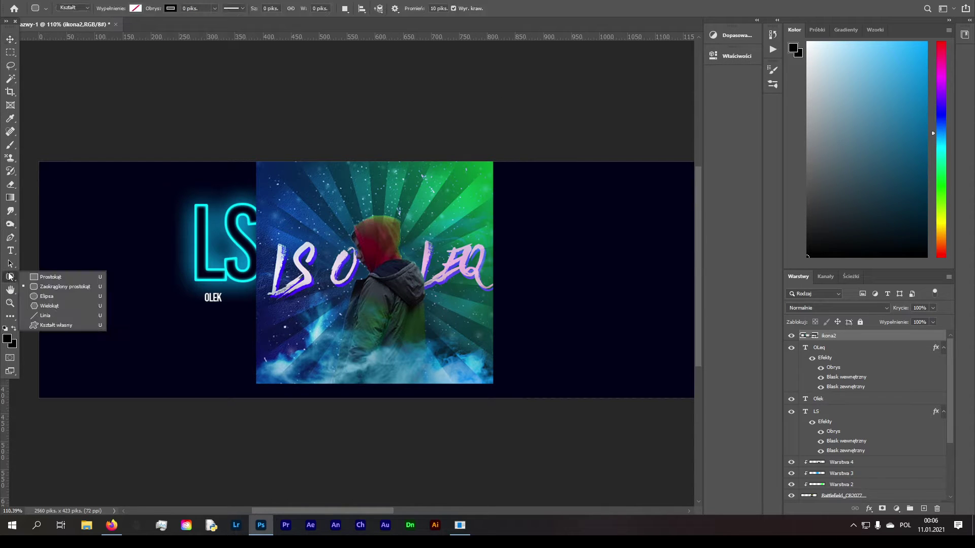
pyautogui.click(47, 296)
pyautogui.moveTo(264, 169); pyautogui.dragTo(493, 435)
# Step: Place the ellipse layer beneath ikona2 and clip the image to the ellipse with a clipping mask
pyautogui.click(10, 39)
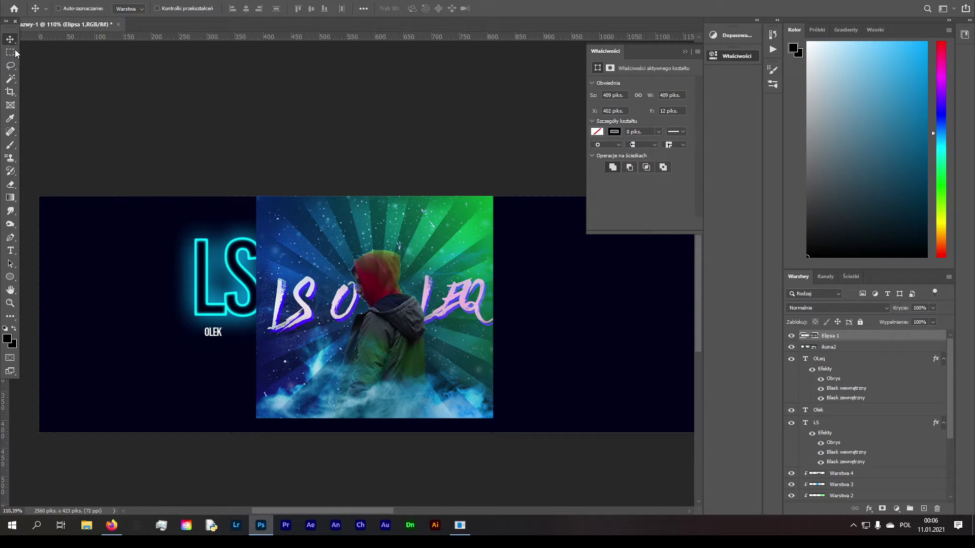
pyautogui.moveTo(836, 339); pyautogui.dragTo(838, 355)
pyautogui.rightClick(840, 336)
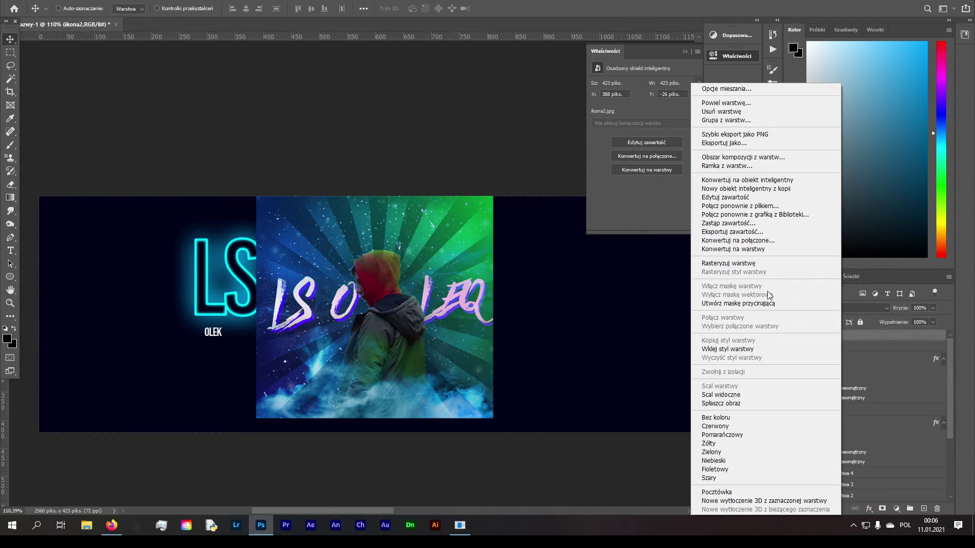
pyautogui.click(746, 303)
# Step: Fill the ellipse with white and shift the clipped image about 30 px down so it covers the circle
pyautogui.click(837, 347)
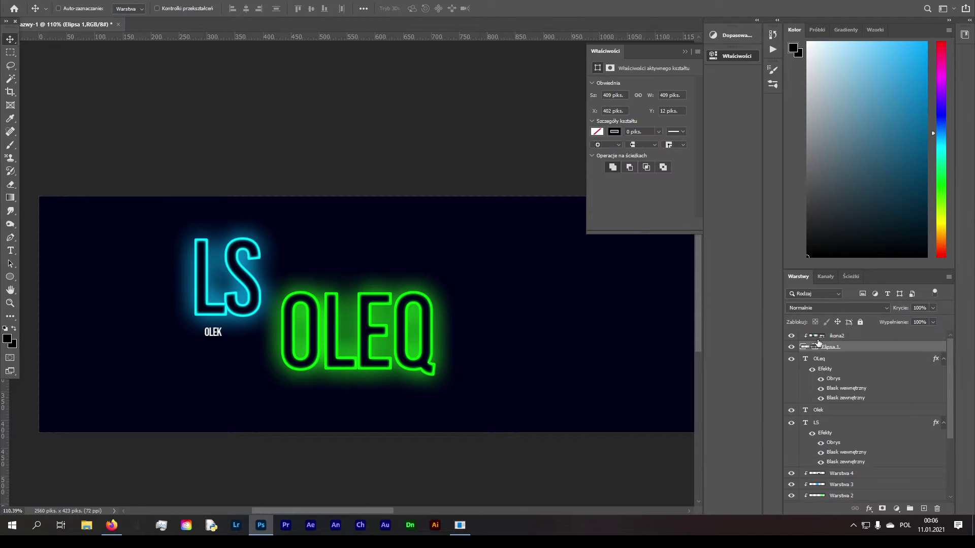
pyautogui.click(598, 132)
pyautogui.click(708, 186)
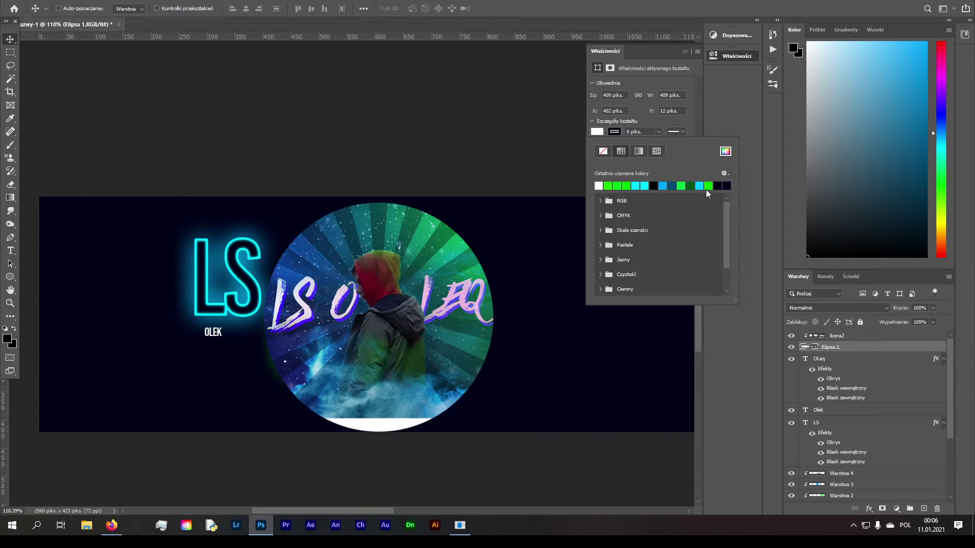
pyautogui.click(9, 38)
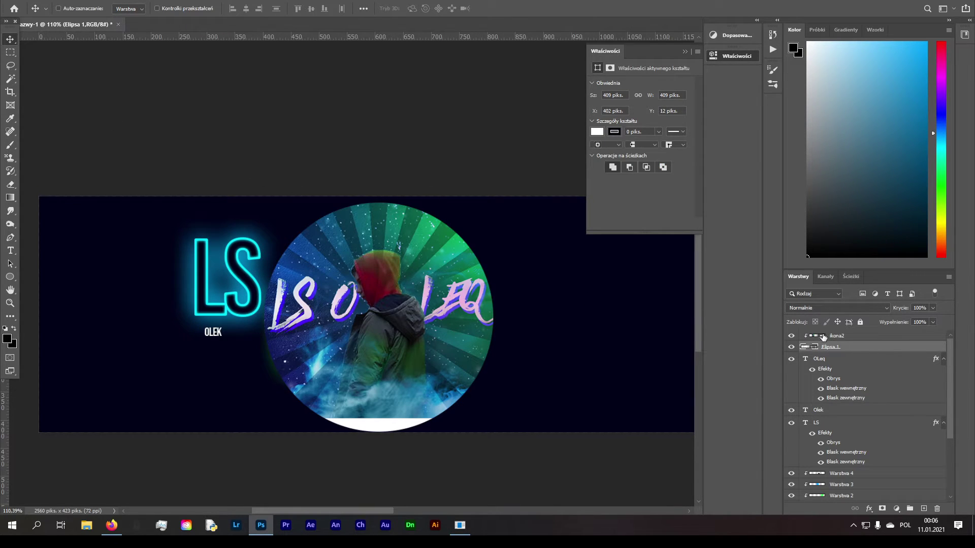
pyautogui.moveTo(379, 300); pyautogui.dragTo(380, 316)
# Step: Merge the image and ellipse into one layer, scaled to 9.87% and placed above the "O" at about X 466 px, Y 123 px
pyautogui.rightClick(839, 349)
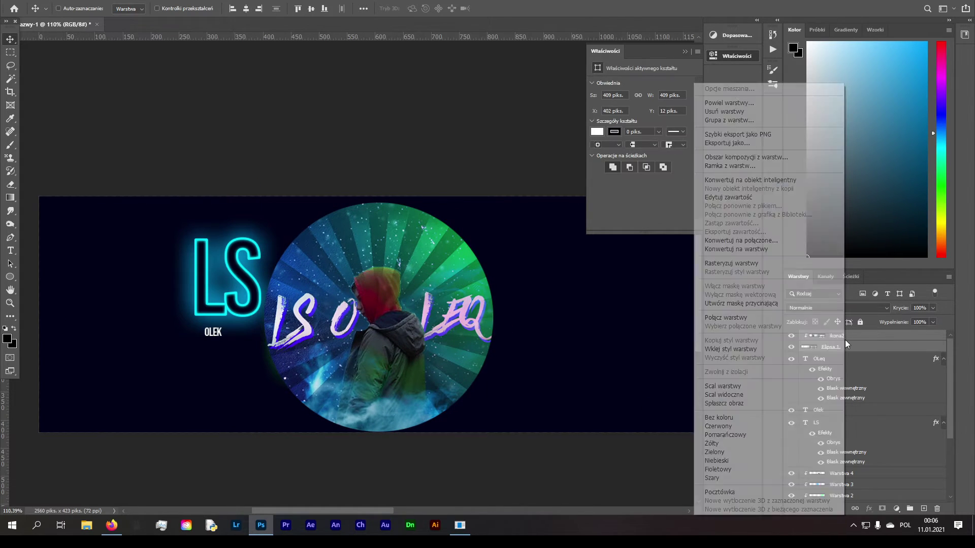
pyautogui.click(726, 376)
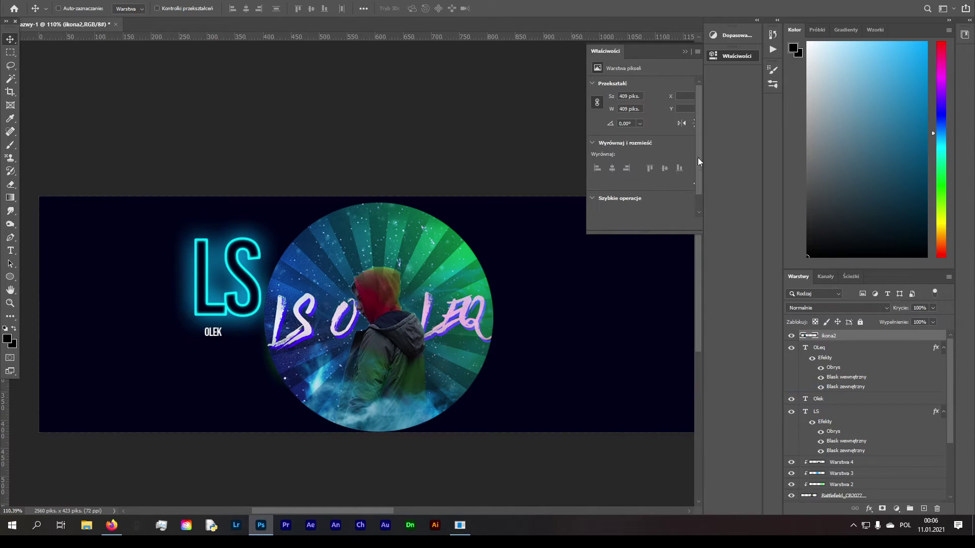
pyautogui.click(683, 51)
pyautogui.hotkey('ctrl', 't')
pyautogui.moveTo(385, 199); pyautogui.dragTo(299, 269)
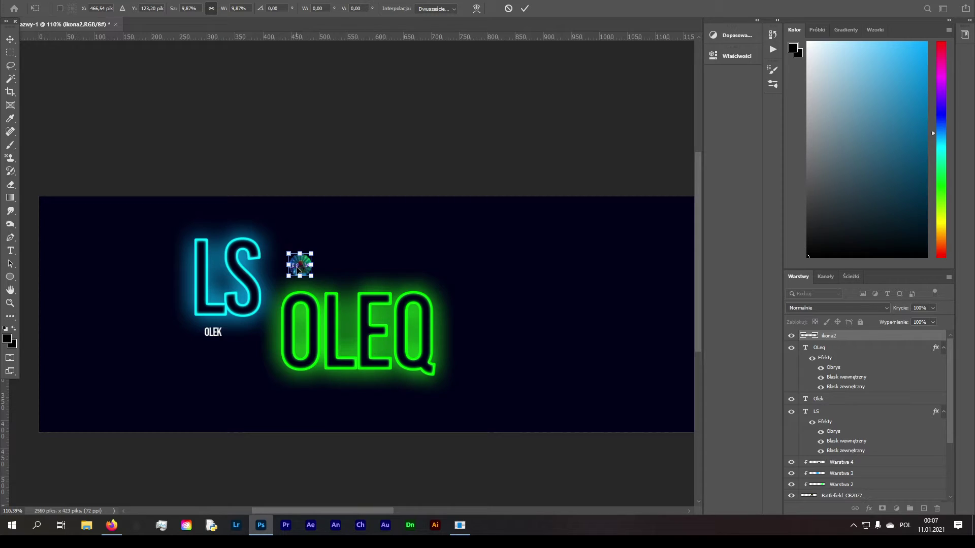
pyautogui.press('Return')
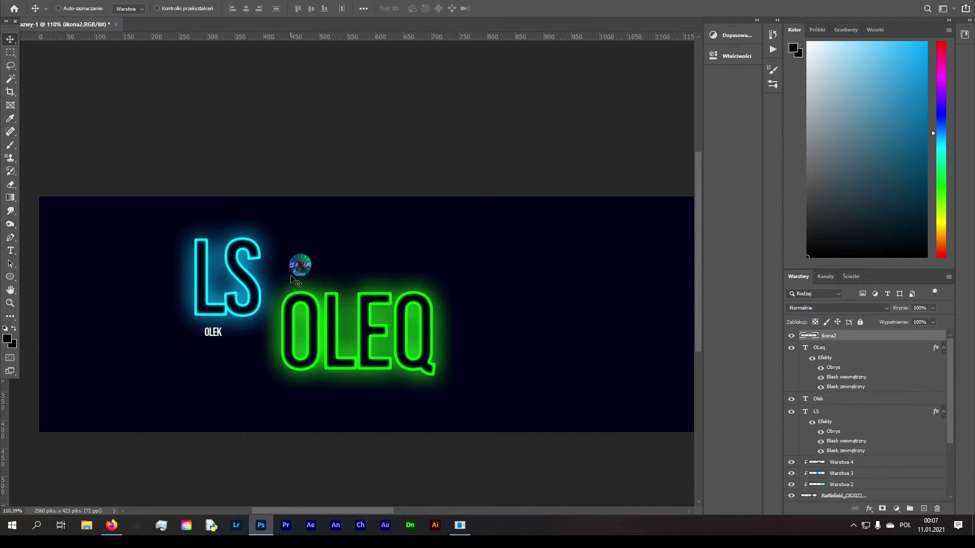
# Step: Delete the small circular icon and undo the slight shift of the "OLEQ" text
pyautogui.press('Delete')
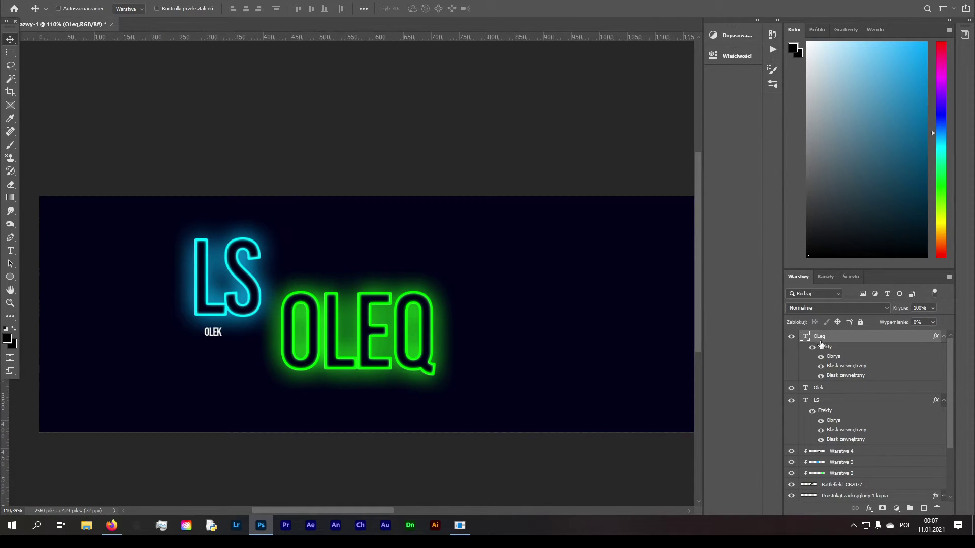
pyautogui.moveTo(247, 457); pyautogui.dragTo(245, 458)
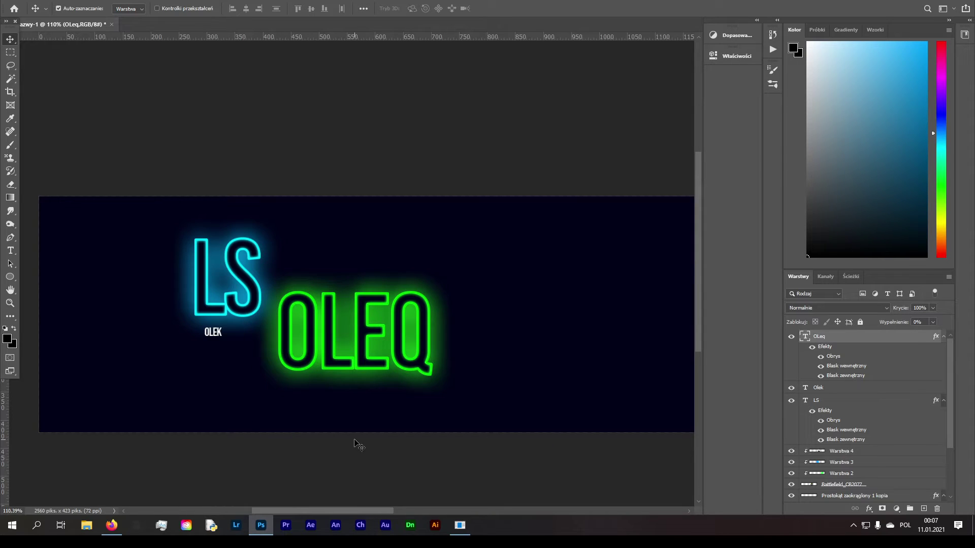
pyautogui.hotkey('ctrl', 'z')
# Step: Bring the keydrop logo image from Firefox into the Photoshop banner, placing it over the "OLEQ" lettering
pyautogui.click(116, 532)
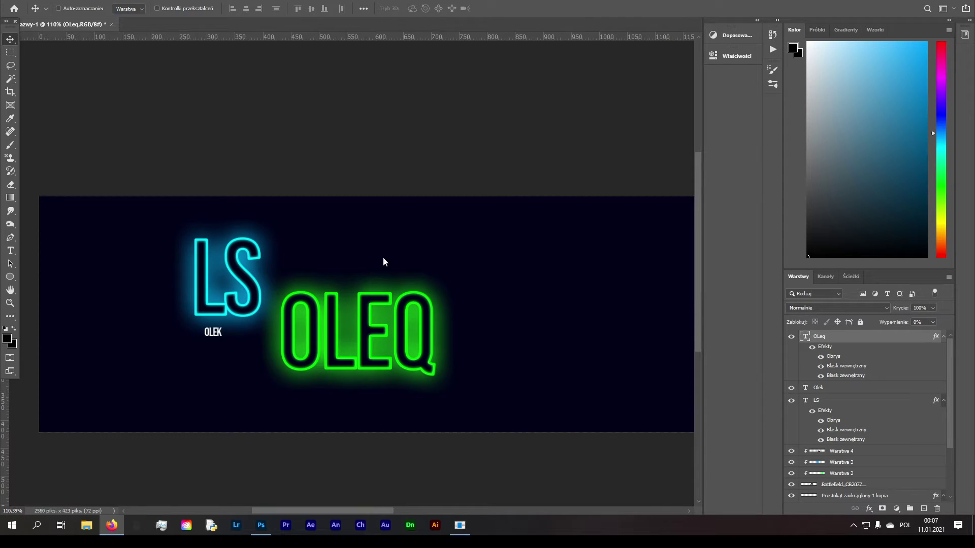
pyautogui.moveTo(384, 262); pyautogui.dragTo(415, 212)
pyautogui.moveTo(401, 96); pyautogui.dragTo(383, 208)
pyautogui.press('Return')
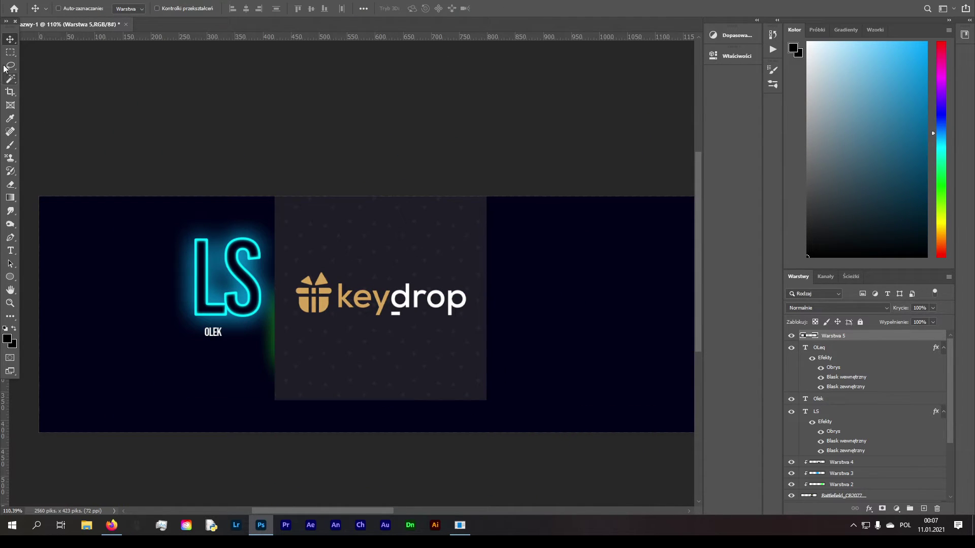
# Step: Put a rectangular selection around the keydrop logo onto its own layer and delete the original image layer, Warstwa 5
pyautogui.press('m')
pyautogui.moveTo(288, 320); pyautogui.dragTo(469, 270)
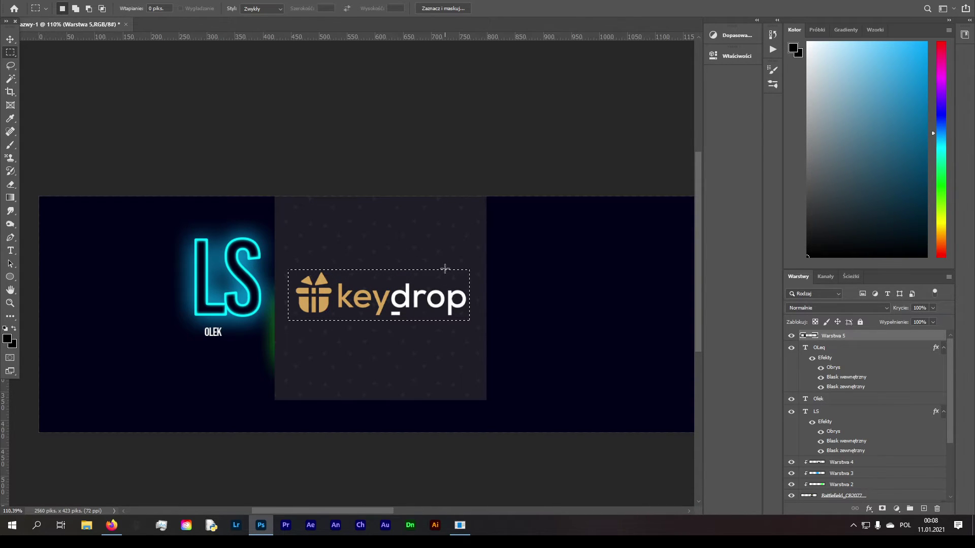
pyautogui.rightClick(445, 270)
pyautogui.click(490, 338)
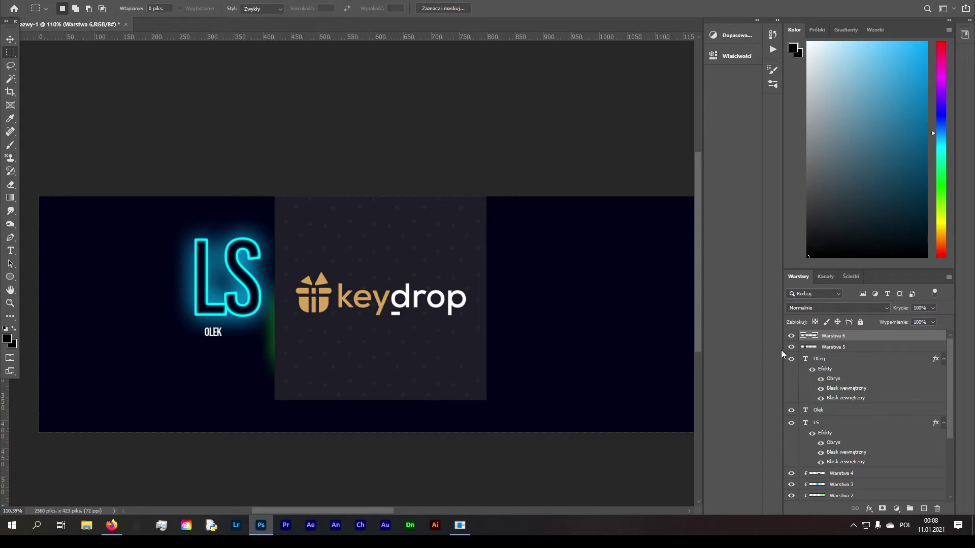
pyautogui.click(791, 347)
pyautogui.click(833, 348)
pyautogui.press('Delete')
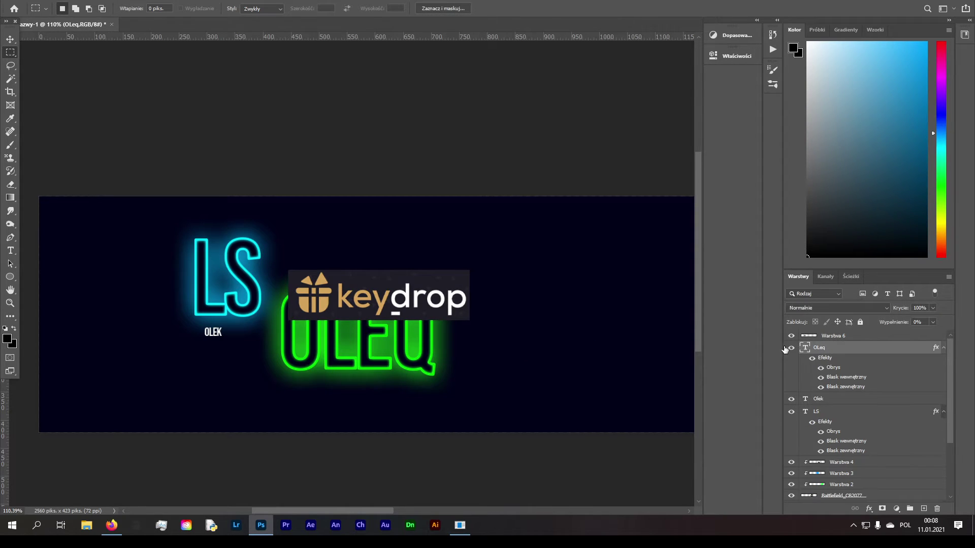
# Step: Remove the dark background around the keydrop logo on Warstwa 6 using the Magic Wand with tolerance 13
pyautogui.press('w')
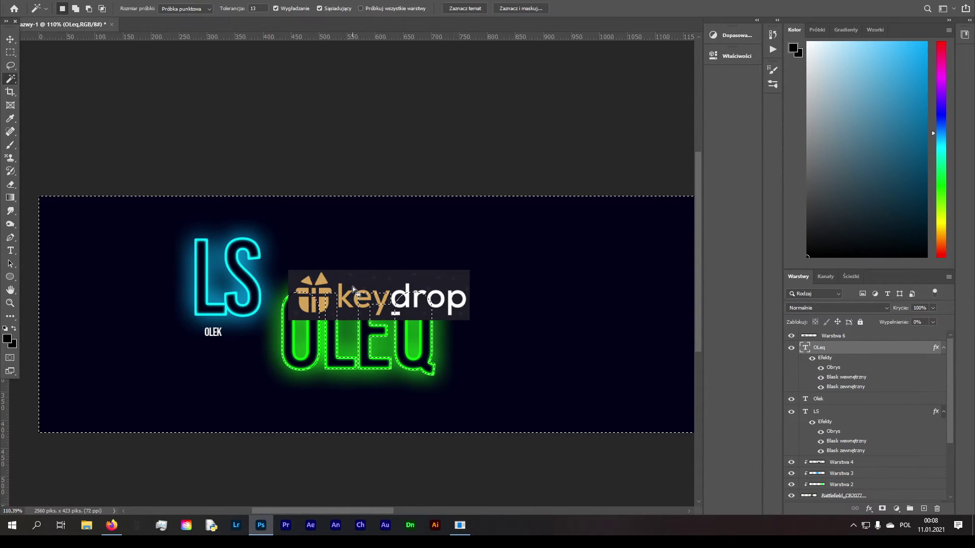
pyautogui.click(352, 286)
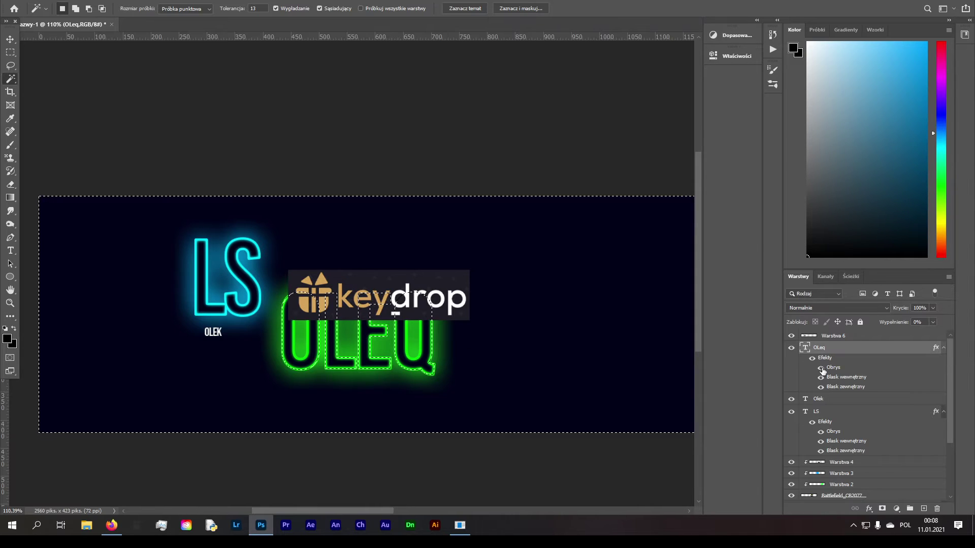
pyautogui.click(830, 336)
pyautogui.click(363, 276)
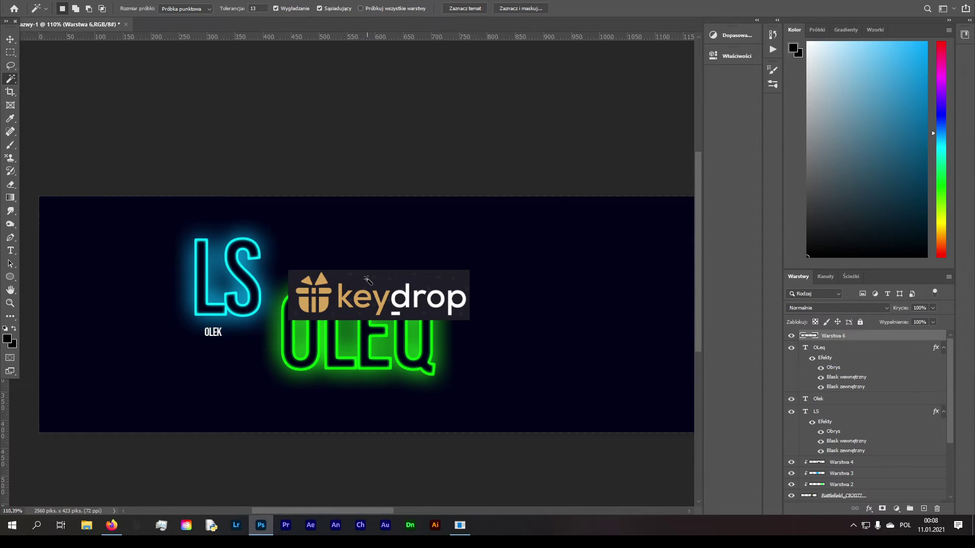
pyautogui.press('Delete')
pyautogui.click(367, 279)
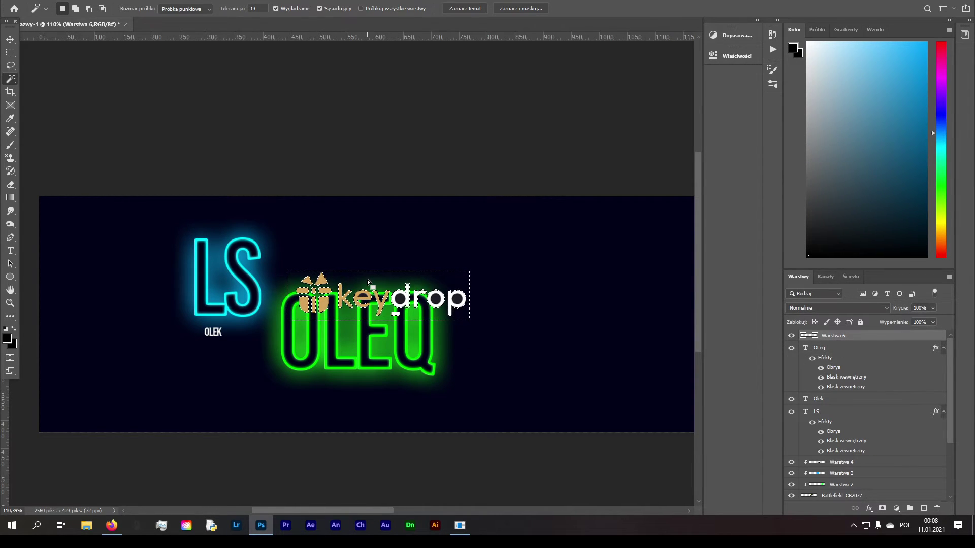
# Step: Clear the dark background areas enclosed by the letters of the keydrop logo
pyautogui.scroll(5, 391, 284)
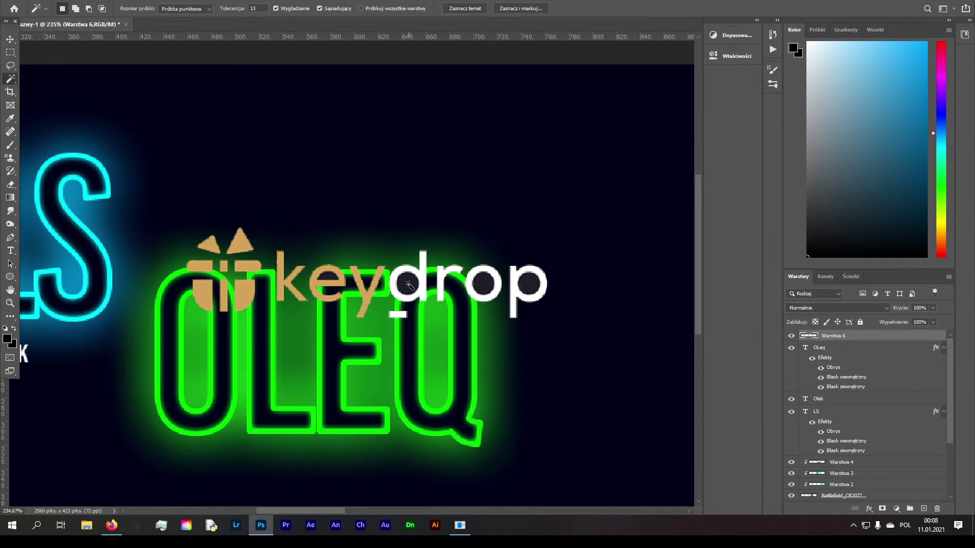
pyautogui.click(409, 285)
pyautogui.press('Delete')
pyautogui.click(484, 284)
pyautogui.press('Delete')
pyautogui.click(528, 284)
pyautogui.press('Delete')
pyautogui.click(327, 278)
pyautogui.click(9, 39)
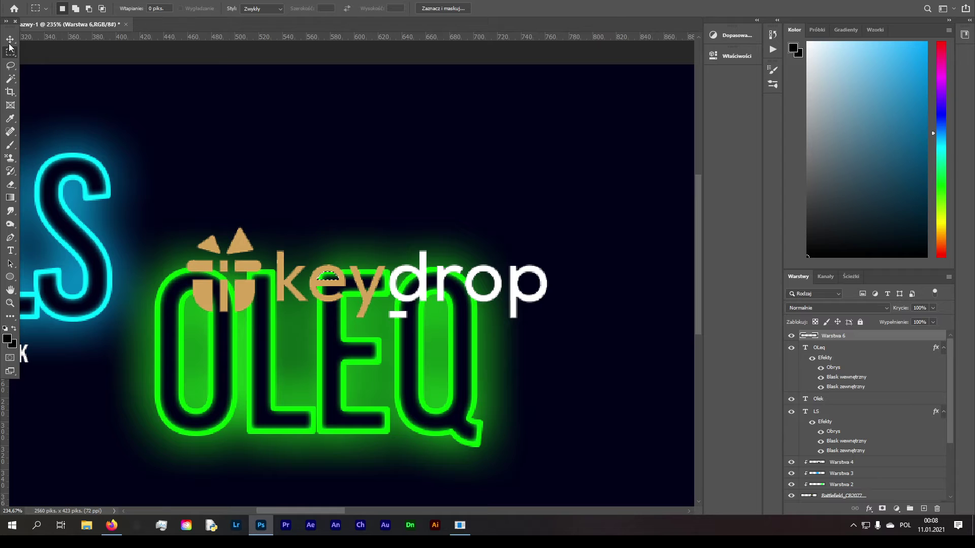
pyautogui.hotkey('ctrl', 'shift', 'i')
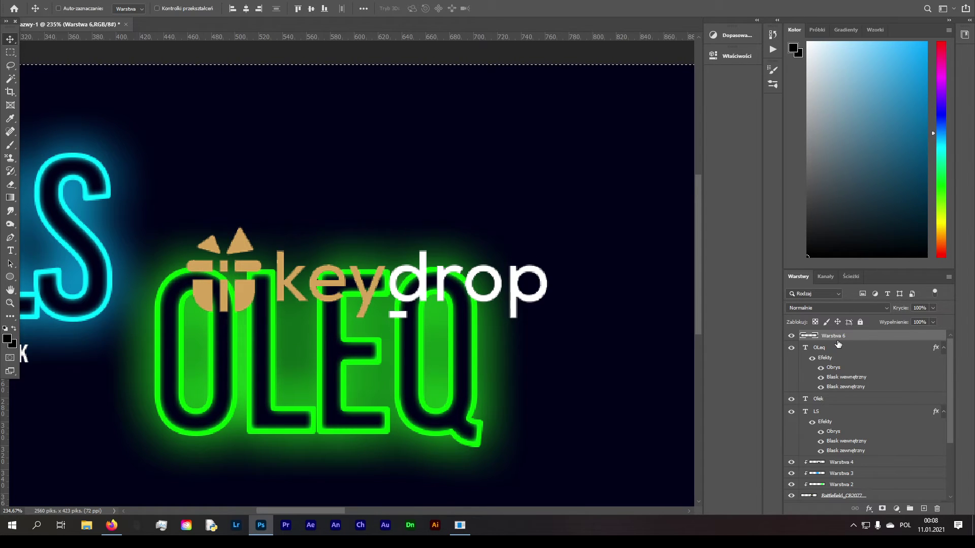
pyautogui.click(791, 335)
pyautogui.click(791, 335)
# Step: Scale the keydrop logo down and place it directly above the "OLEQ" lettering, aligned with its left edge
pyautogui.hotkey('ctrl', 't')
pyautogui.moveTo(271, 283); pyautogui.dragTo(224, 227)
pyautogui.scroll(-5, 379, 190)
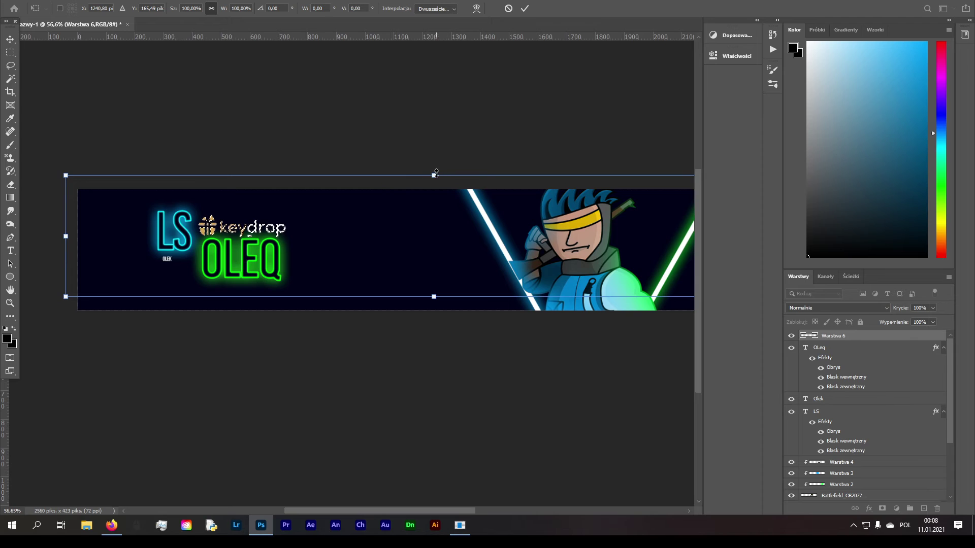
pyautogui.moveTo(434, 175); pyautogui.dragTo(434, 202)
pyautogui.moveTo(340, 232); pyautogui.dragTo(245, 231)
pyautogui.press('Return')
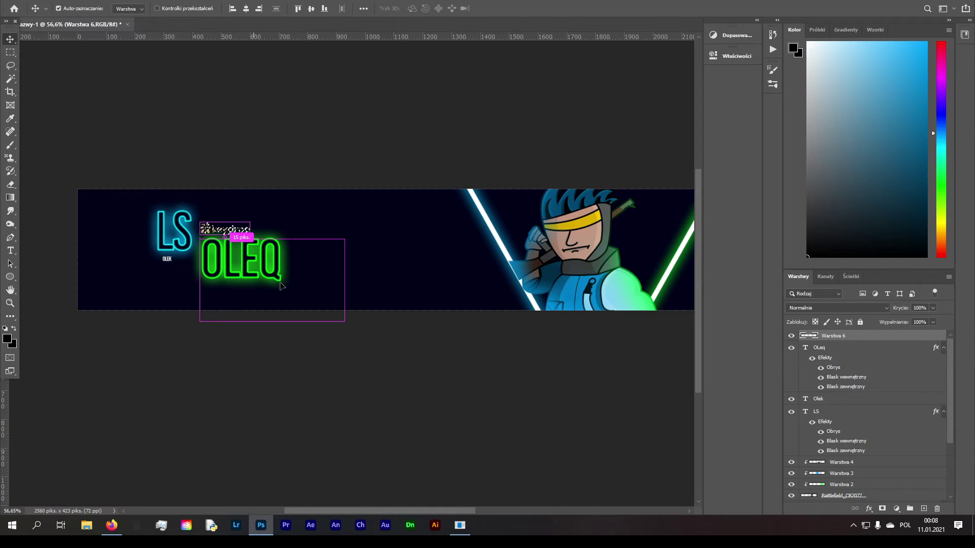
# Step: Clear the active selection and move the "LS" text and the small name text down together by about 35 px
pyautogui.click(829, 399)
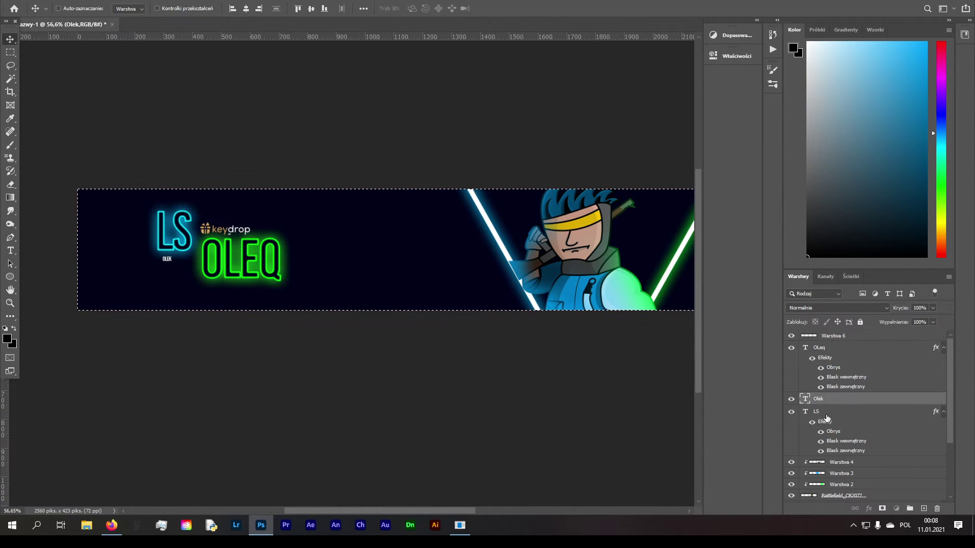
pyautogui.keyDown('shift'); pyautogui.click(826, 417); pyautogui.keyUp('shift')
pyautogui.press('Up')
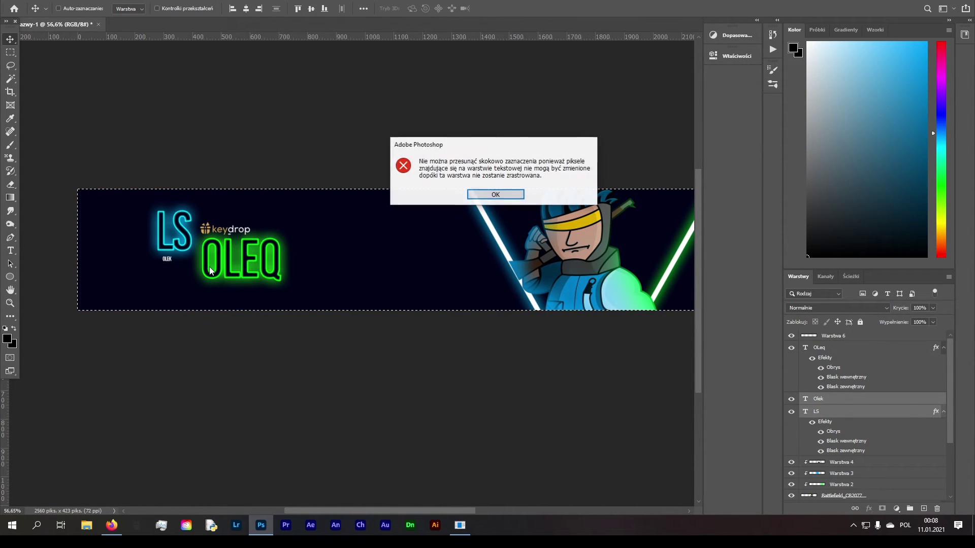
pyautogui.click(496, 195)
pyautogui.hotkey('ctrl', 'd')
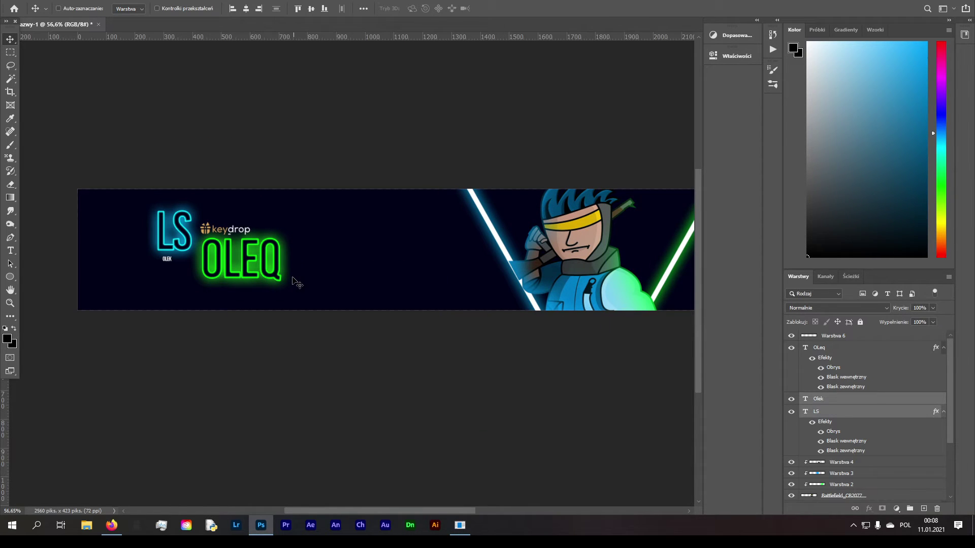
pyautogui.press('Down')
pyautogui.press('Down')
pyautogui.press('Down')
pyautogui.press('Down')
pyautogui.press('Down')
pyautogui.press('Down')
pyautogui.press('Down')
pyautogui.press('Down')
pyautogui.press('Down')
pyautogui.press('Down')
pyautogui.press('Down')
pyautogui.press('Down')
pyautogui.press('Down')
pyautogui.press('Down')
pyautogui.press('Down')
pyautogui.press('Down')
pyautogui.press('Down')
pyautogui.press('Down')
pyautogui.press('Down')
pyautogui.press('Down')
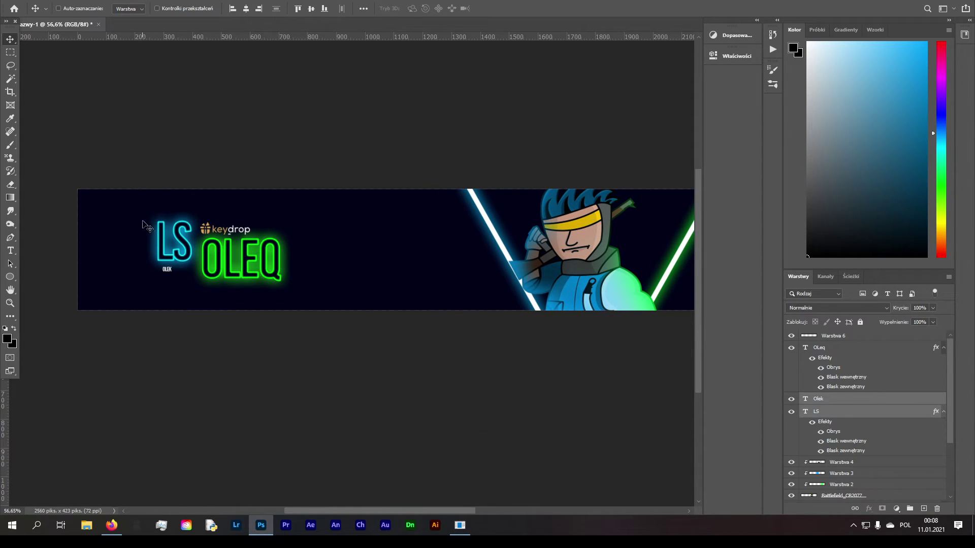
# Step: Replace the small caption text under "LS" with "PORADNIKI GRAFICZNE"
pyautogui.scroll(4, 162, 255)
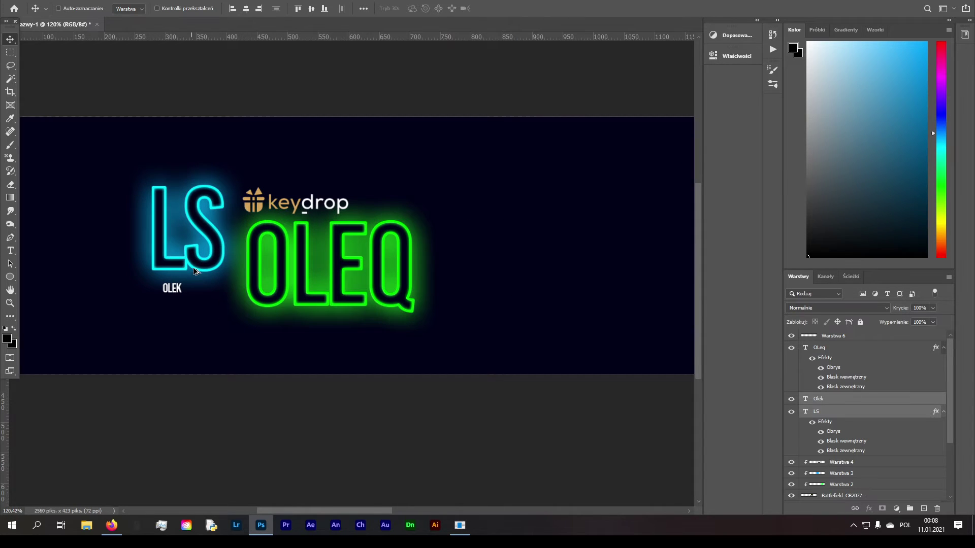
pyautogui.scroll(5, 195, 270)
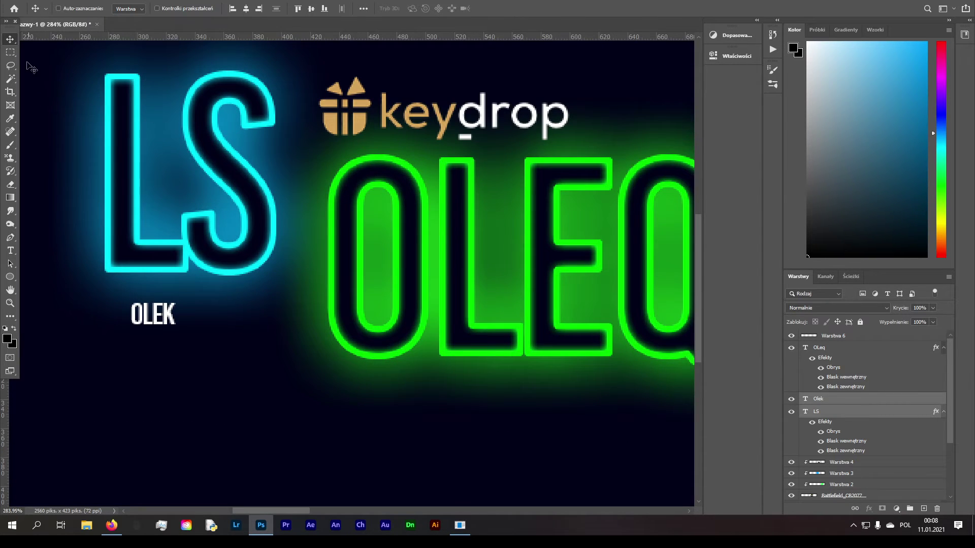
pyautogui.scroll(-3, 300, 367)
pyautogui.click(832, 399)
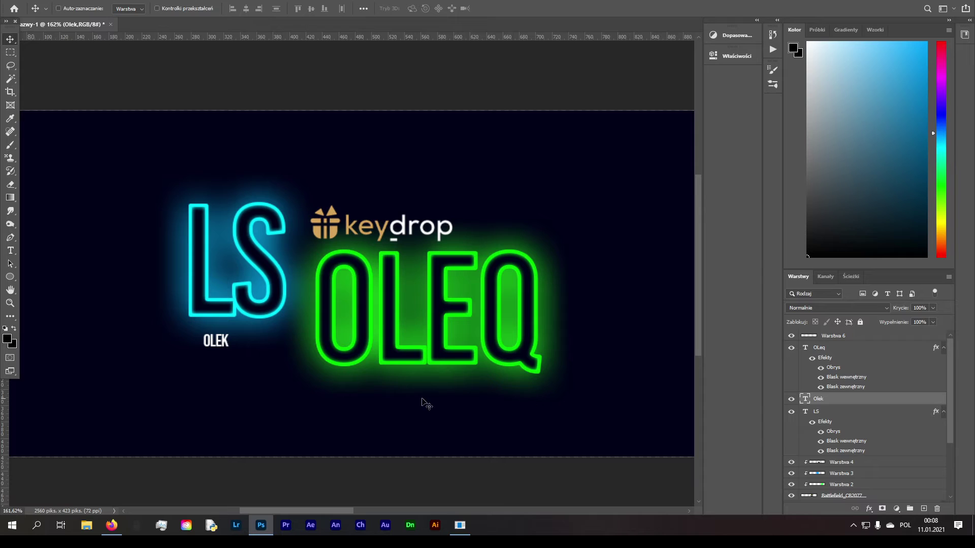
pyautogui.press('t')
pyautogui.click(218, 343)
pyautogui.doubleClick(223, 345)
pyautogui.click(226, 346)
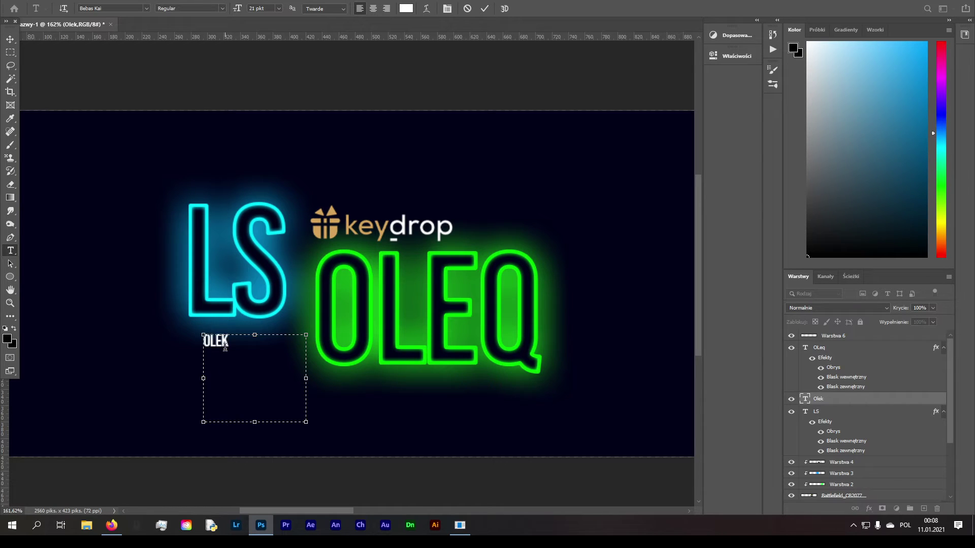
pyautogui.hotkey('ctrl', 'a')
pyautogui.write('PORADNIKI GRAFICZJN')
pyautogui.press('BackSpace')
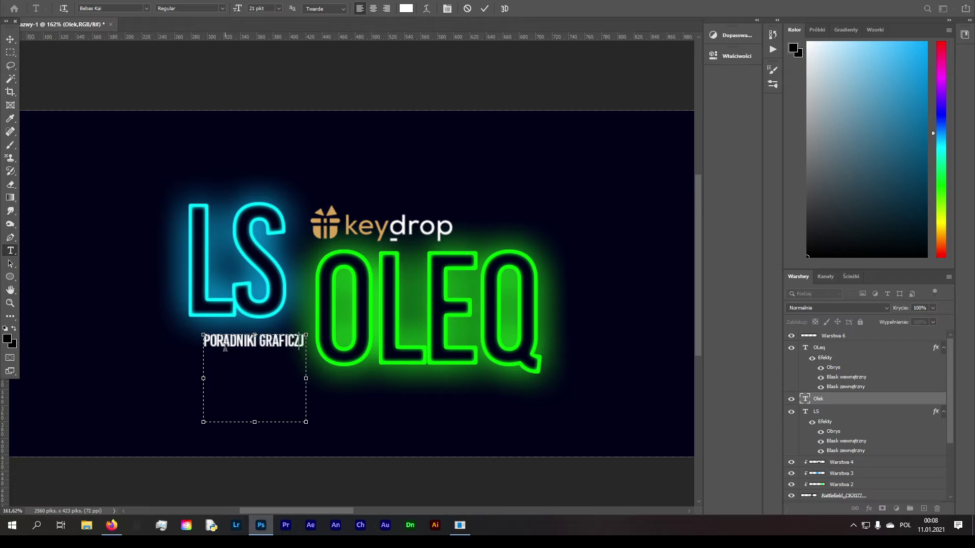
pyautogui.write('NE')
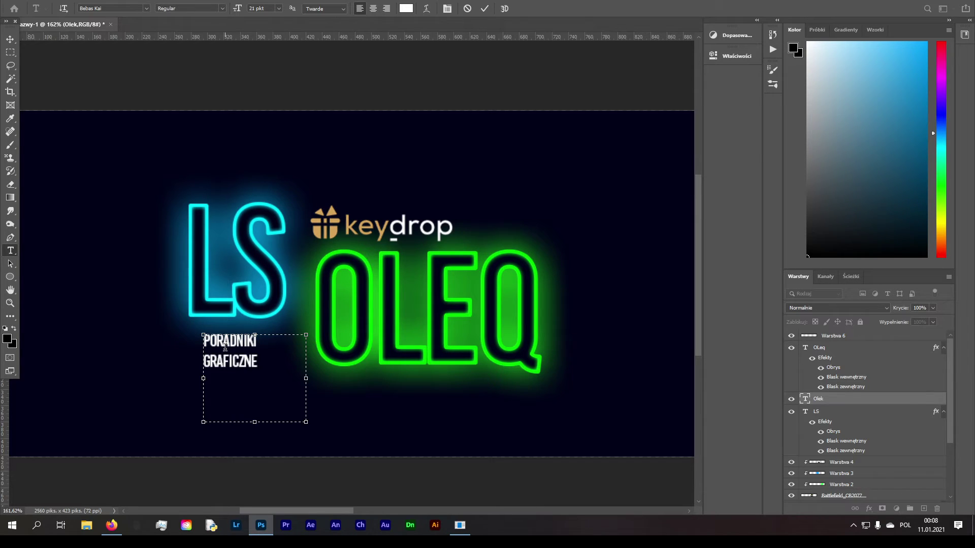
# Step: Widen the caption's text box so the wording fits on one line, and centre it beneath the "LS" lettering
pyautogui.hotkey('ctrl', 'a')
pyautogui.moveTo(202, 381); pyautogui.dragTo(164, 379)
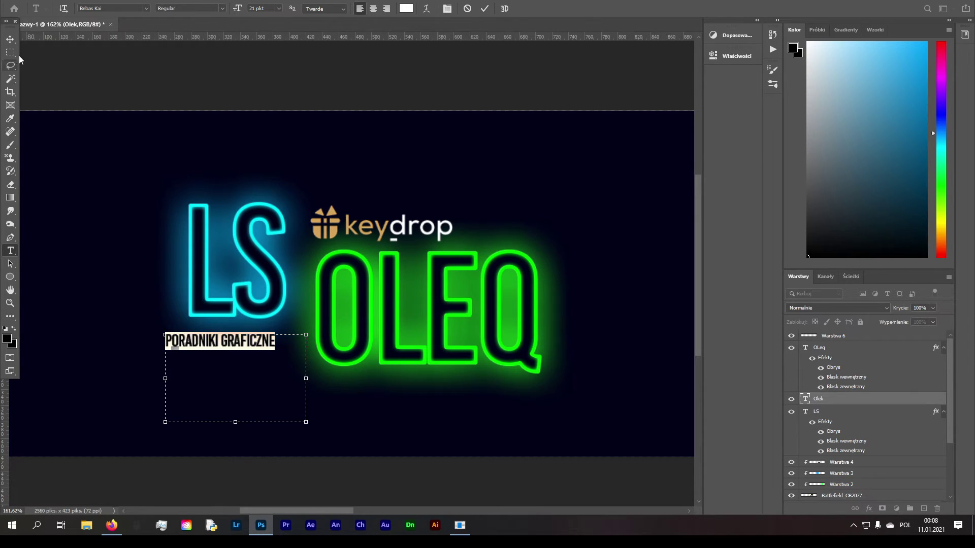
pyautogui.click(10, 39)
pyautogui.moveTo(208, 344); pyautogui.dragTo(220, 347)
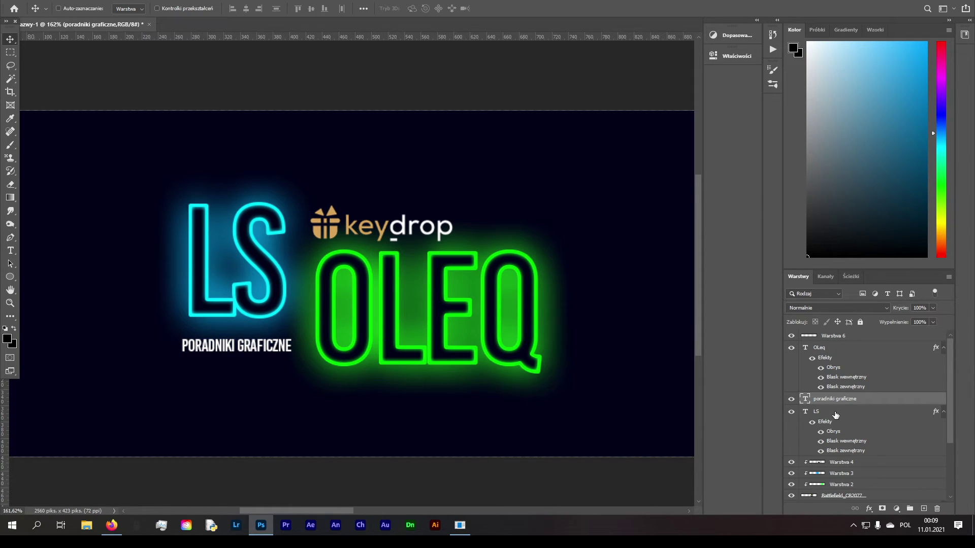
# Step: Duplicate the keydrop logo, "OLEQ", caption and "LS" layers together, and merge the copies into a single layer
pyautogui.click(832, 336)
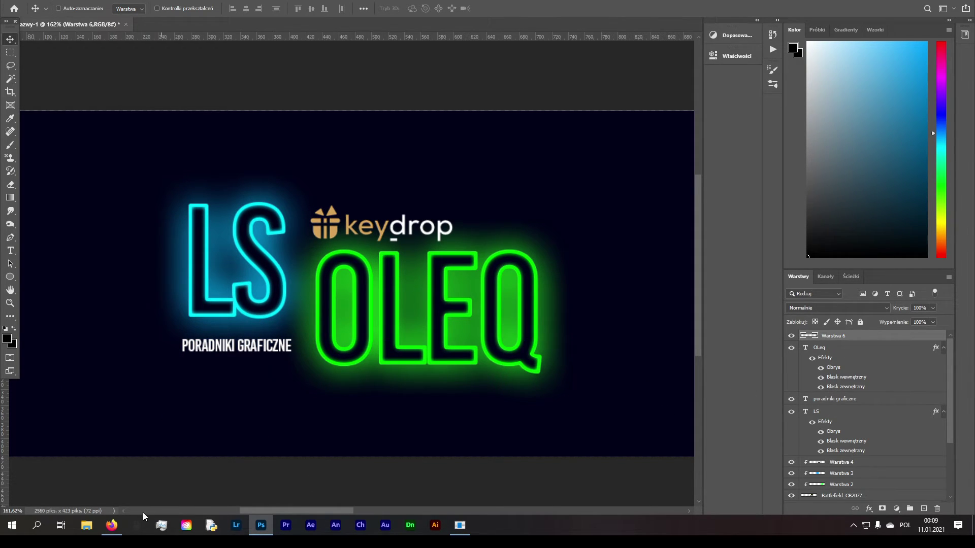
pyautogui.hscroll(-2, 209, 364)
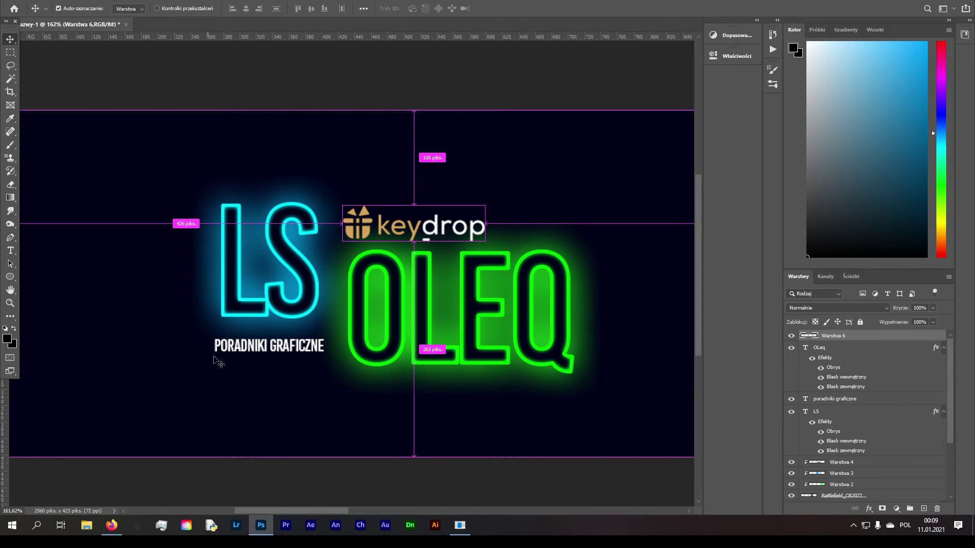
pyautogui.hotkey('ctrl', '0')
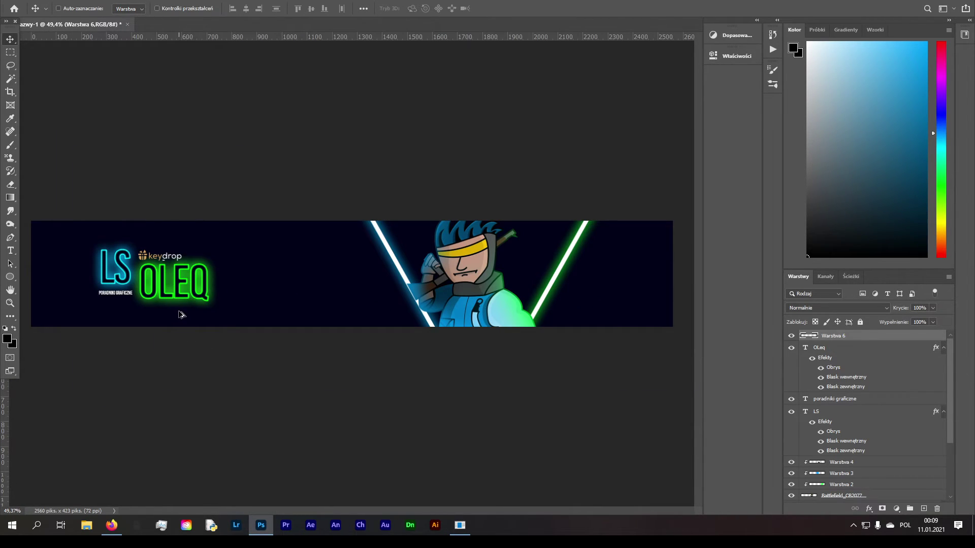
pyautogui.scroll(-2, 181, 313)
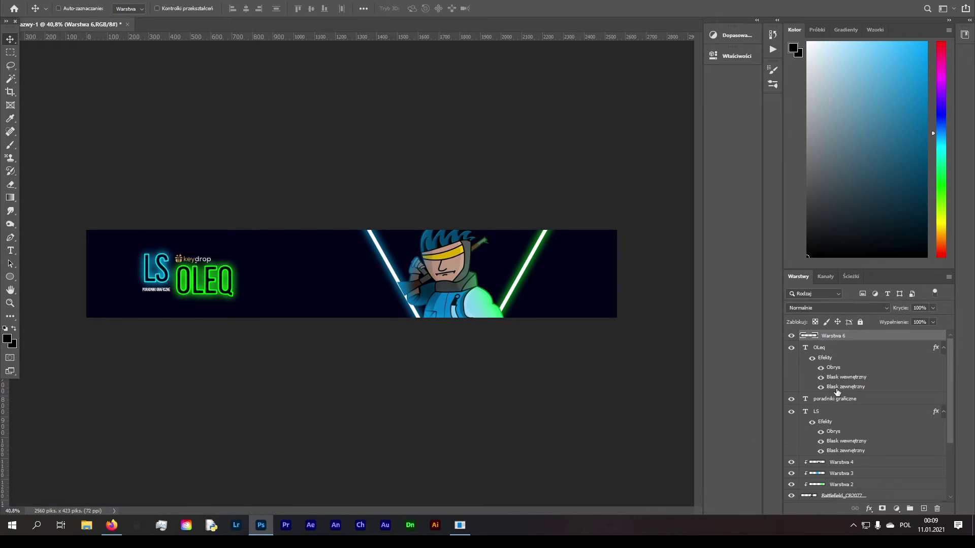
pyautogui.scroll(-1, 838, 392)
pyautogui.keyDown('shift'); pyautogui.click(839, 395); pyautogui.keyUp('shift')
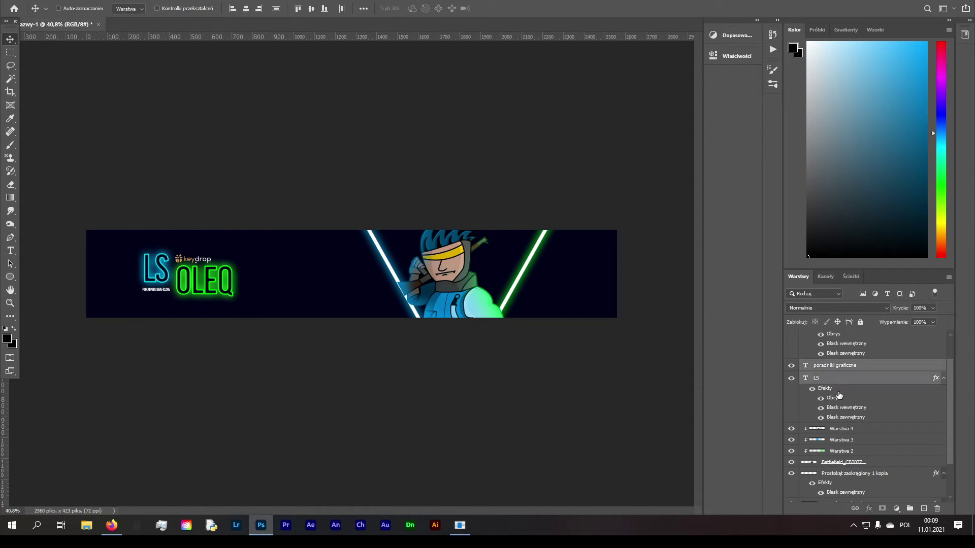
pyautogui.press('ctrl')
pyautogui.scroll(2, 835, 385)
pyautogui.rightClick(833, 345)
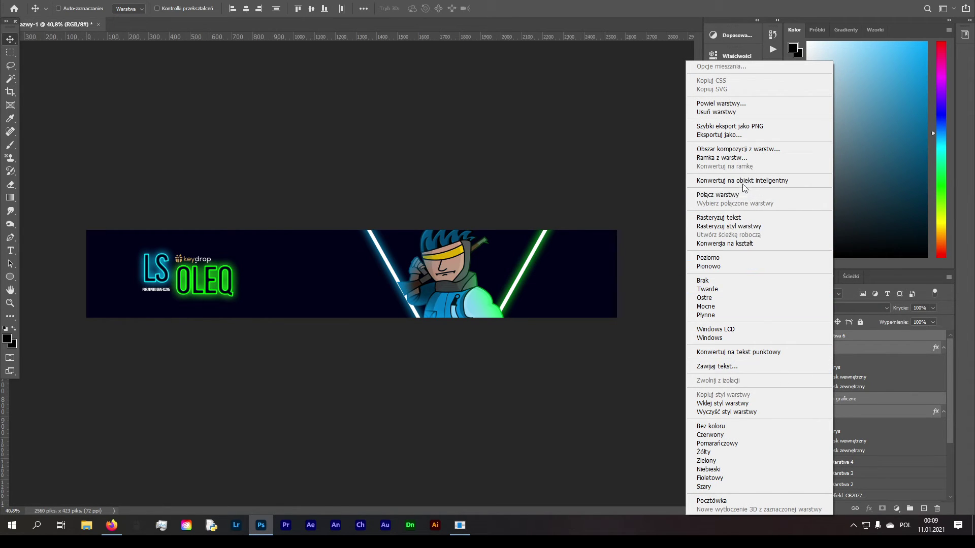
pyautogui.click(736, 103)
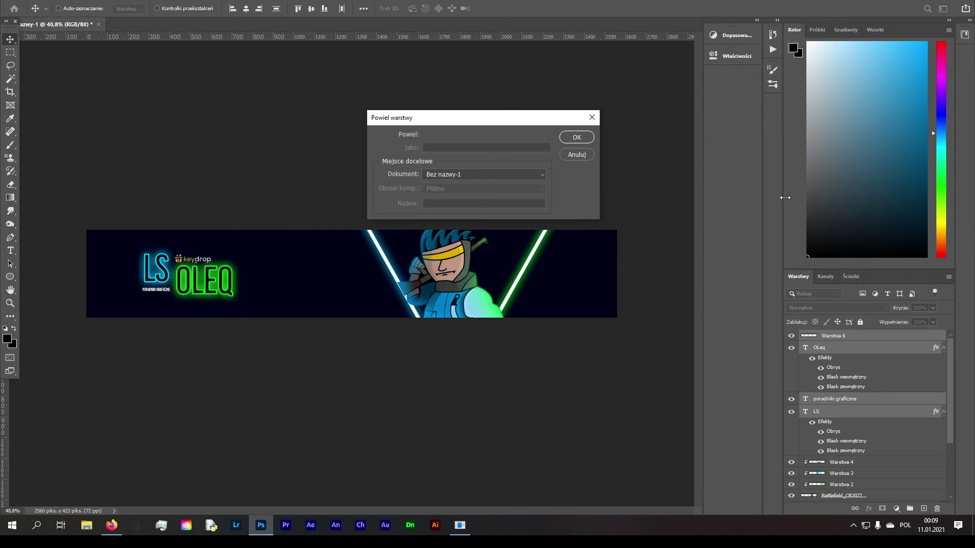
pyautogui.click(576, 137)
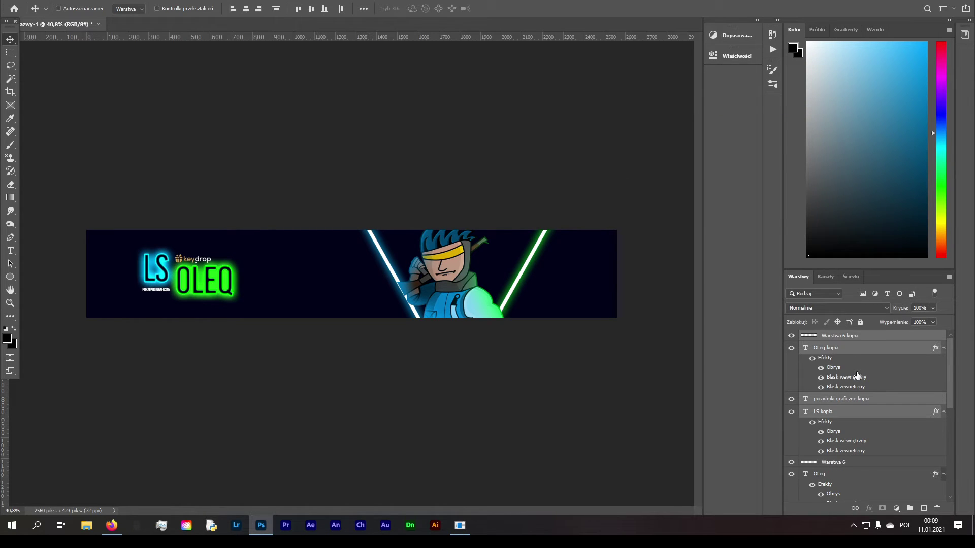
pyautogui.rightClick(841, 338)
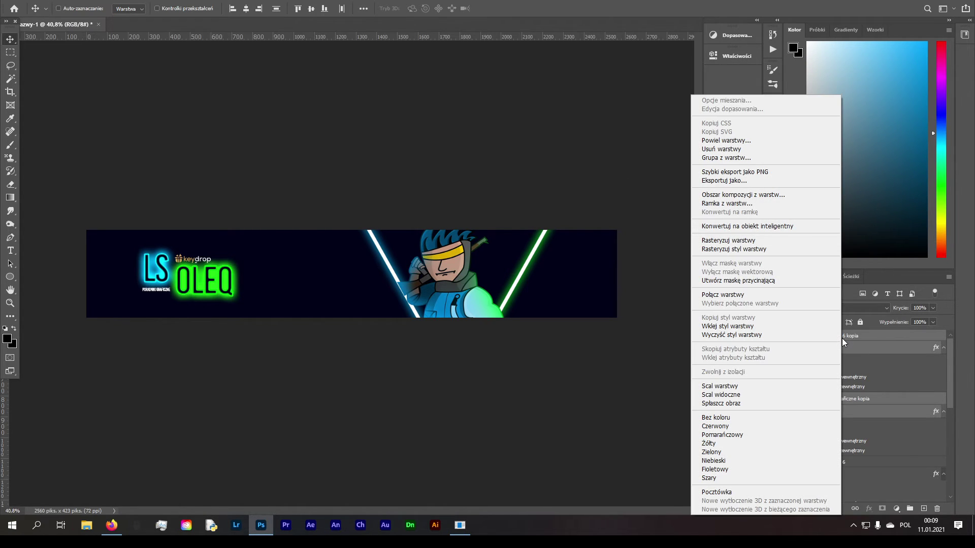
pyautogui.click(760, 381)
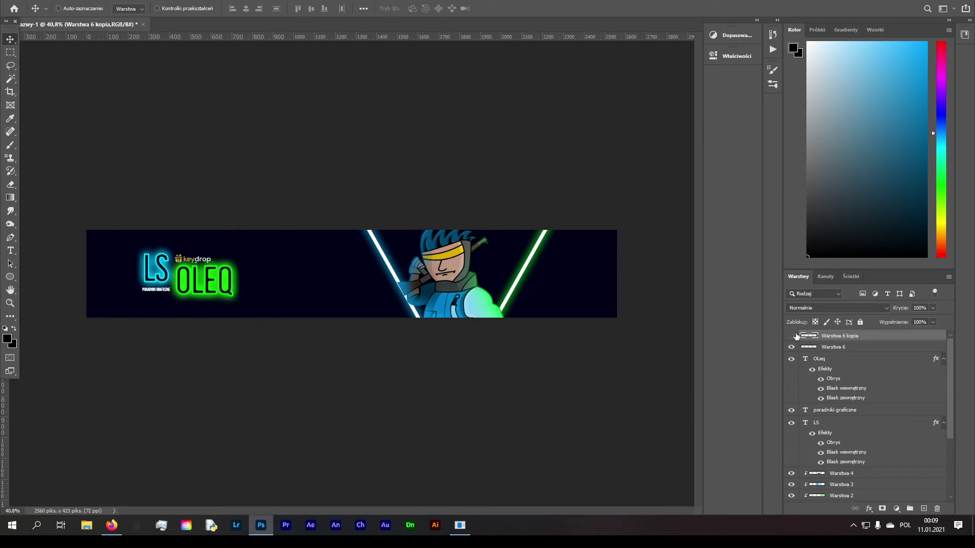
# Step: Hide the original keydrop logo, "OLEQ", caption and "LS" layers, keeping only the merged copy visible
pyautogui.press('ctrl')
pyautogui.scroll(-2, 797, 428)
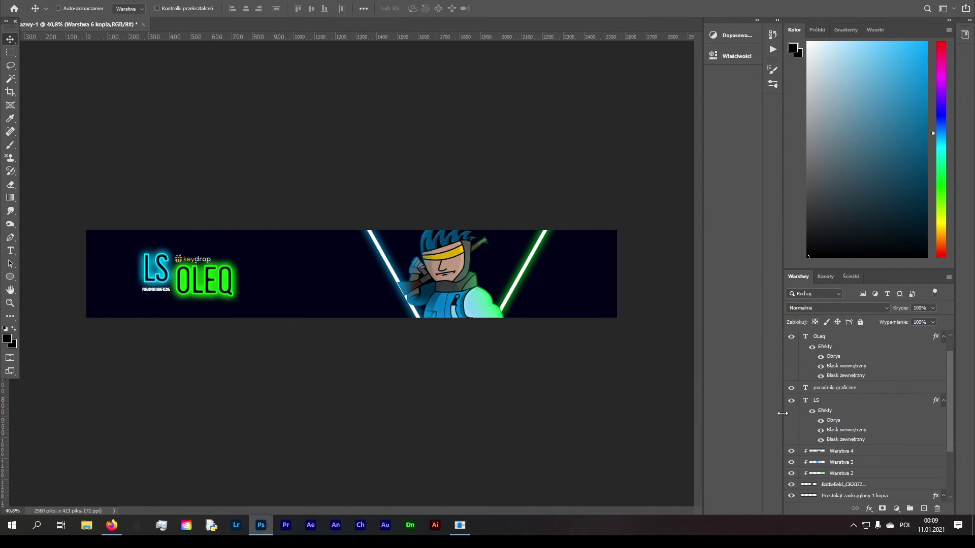
pyautogui.moveTo(791, 401); pyautogui.dragTo(792, 352)
pyautogui.click(793, 336)
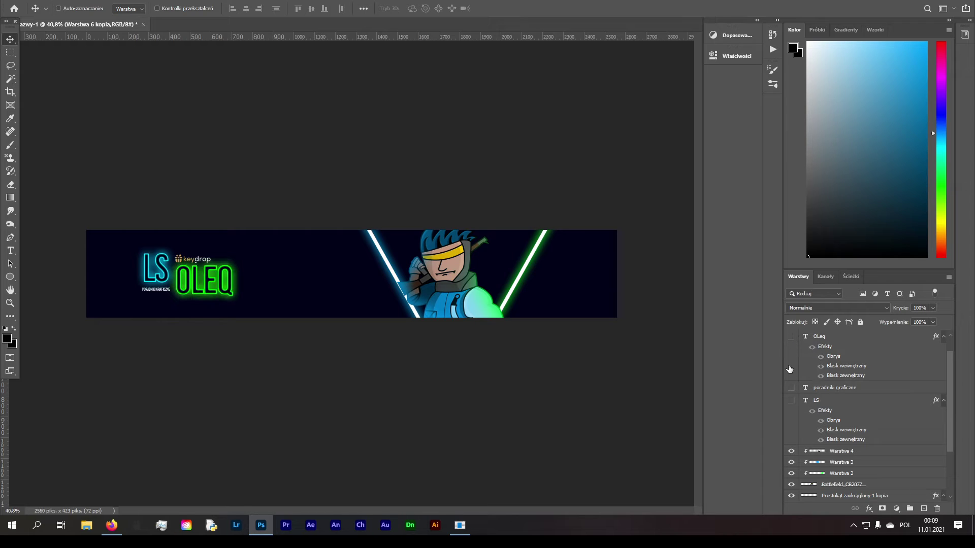
pyautogui.scroll(1, 793, 366)
pyautogui.scroll(-1, 792, 381)
pyautogui.scroll(1, 792, 366)
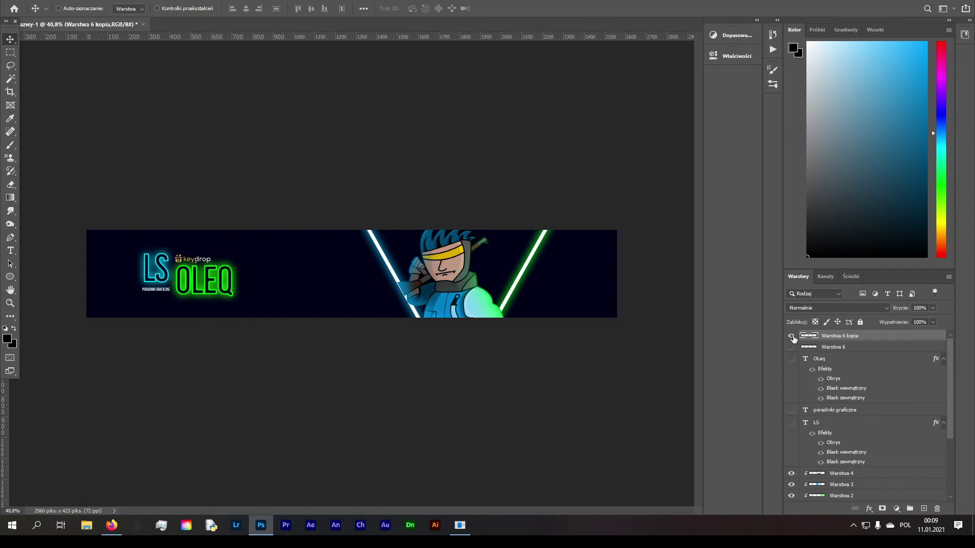
pyautogui.click(791, 335)
pyautogui.click(791, 335)
# Step: Enlarge the merged lettering to nearly the banner's full height and position it just beside the left glowing bar
pyautogui.hotkey('ctrl', 't')
pyautogui.moveTo(261, 271); pyautogui.dragTo(304, 272)
pyautogui.moveTo(284, 241); pyautogui.dragTo(360, 198)
pyautogui.moveTo(297, 273); pyautogui.dragTo(303, 299)
pyautogui.press('Return')
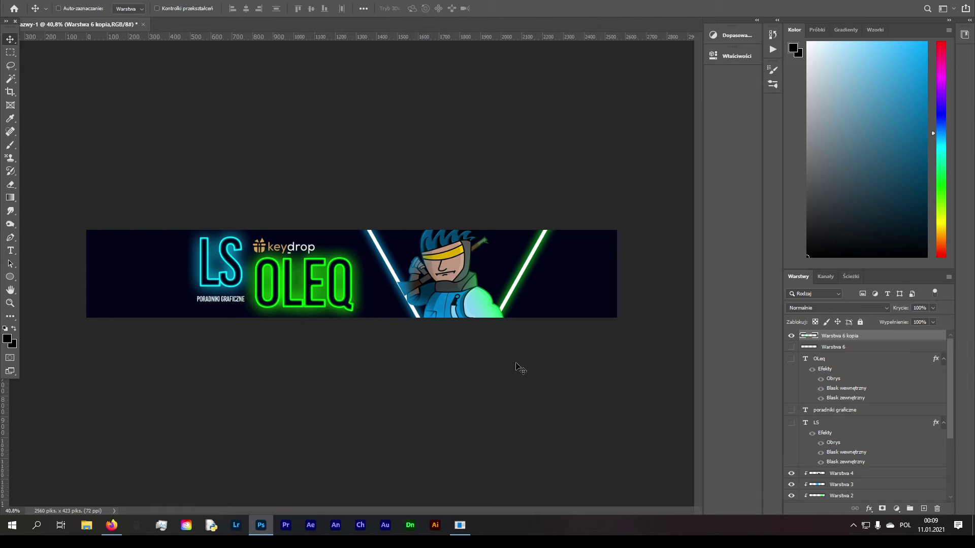
# Step: Delete the four hidden original layers: Warstwa 6, "OLeq", "poradniki graficzne" and "LS"
pyautogui.click(868, 348)
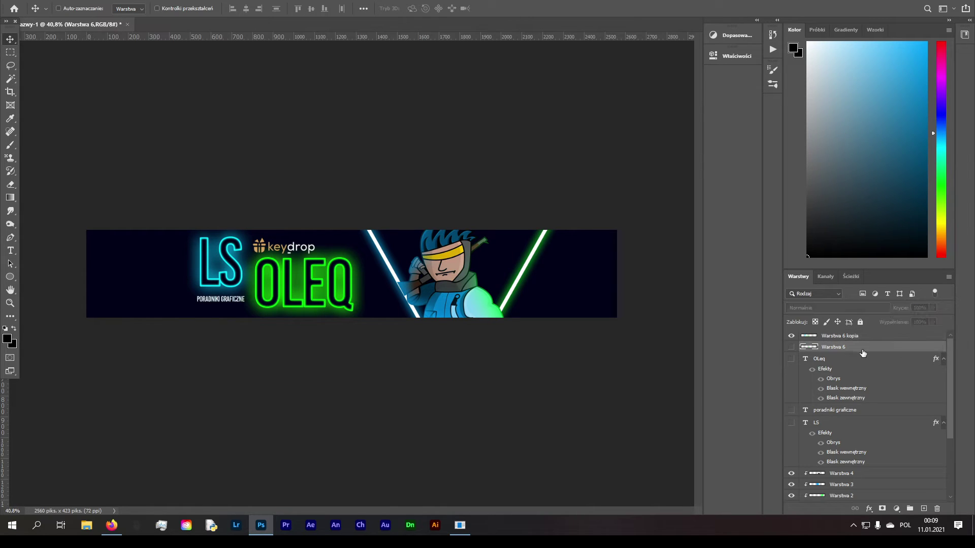
pyautogui.press('Delete')
pyautogui.press('Delete')
pyautogui.press('Delete')
pyautogui.press('Delete')
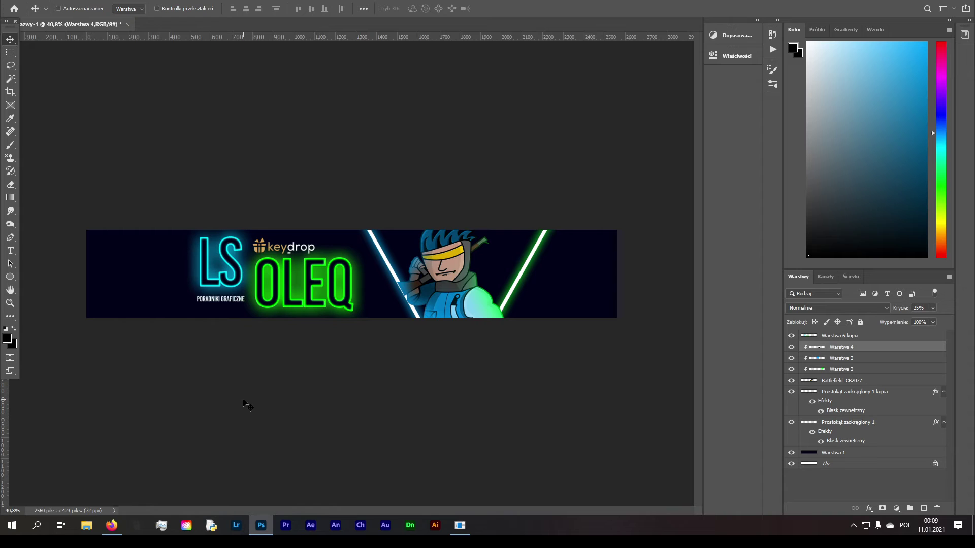
# Step: Erase the blue shading on Warstwa 3 over the character's brown gun stock, using the Eraser at size 70
pyautogui.scroll(-3, 247, 279)
pyautogui.scroll(2, 247, 284)
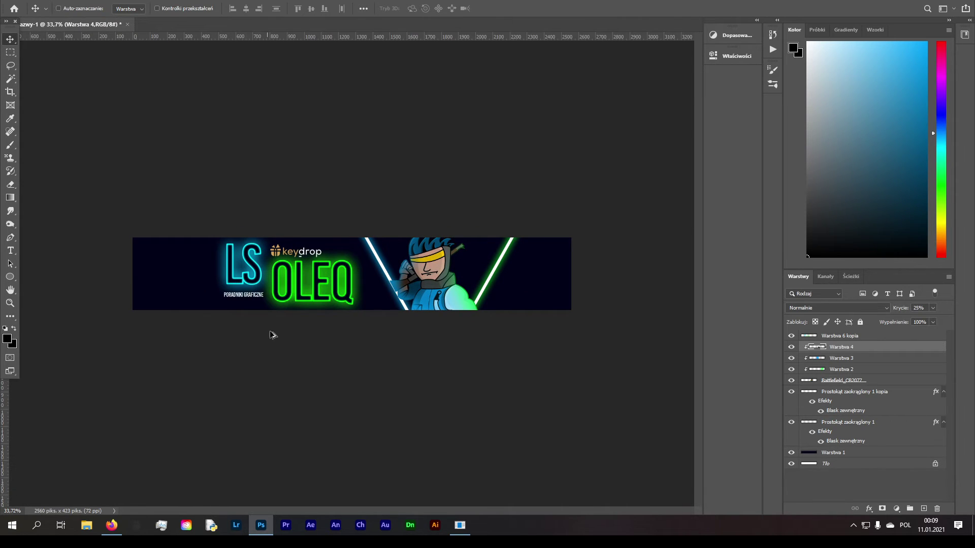
pyautogui.scroll(2, 335, 396)
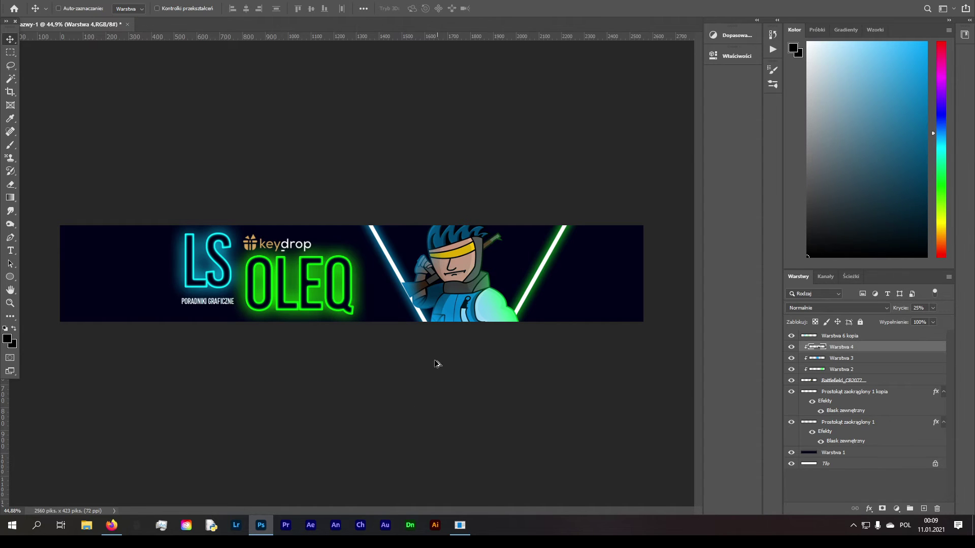
pyautogui.scroll(2, 436, 361)
pyautogui.scroll(2, 431, 295)
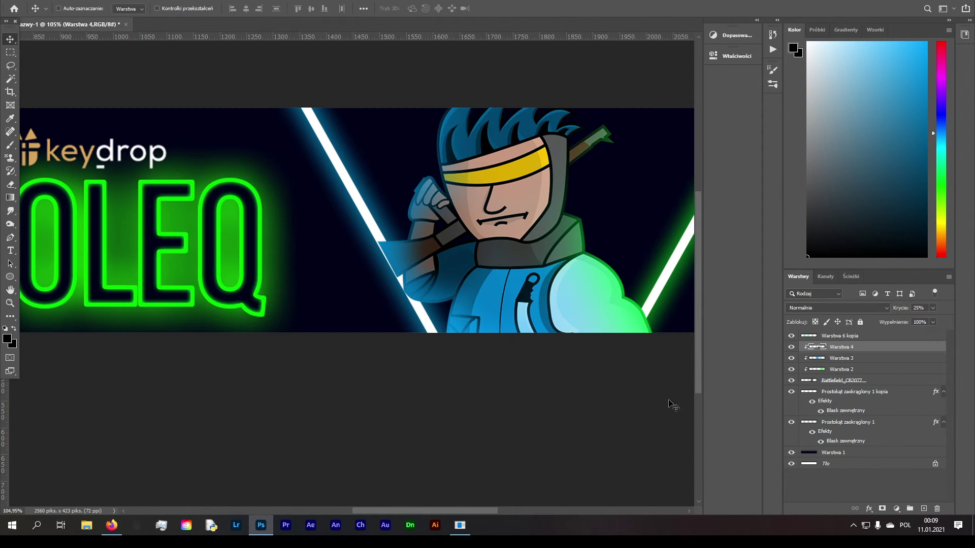
pyautogui.click(834, 359)
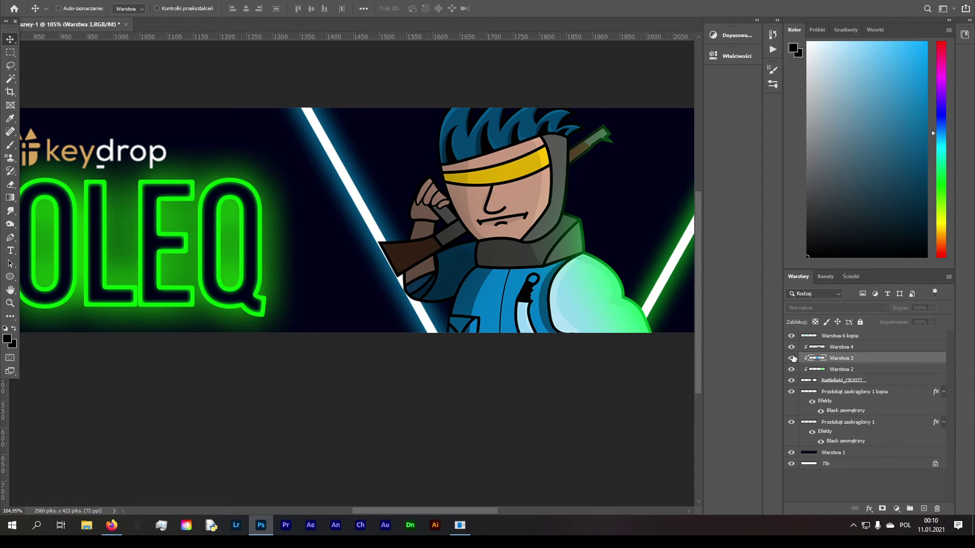
pyautogui.press('e')
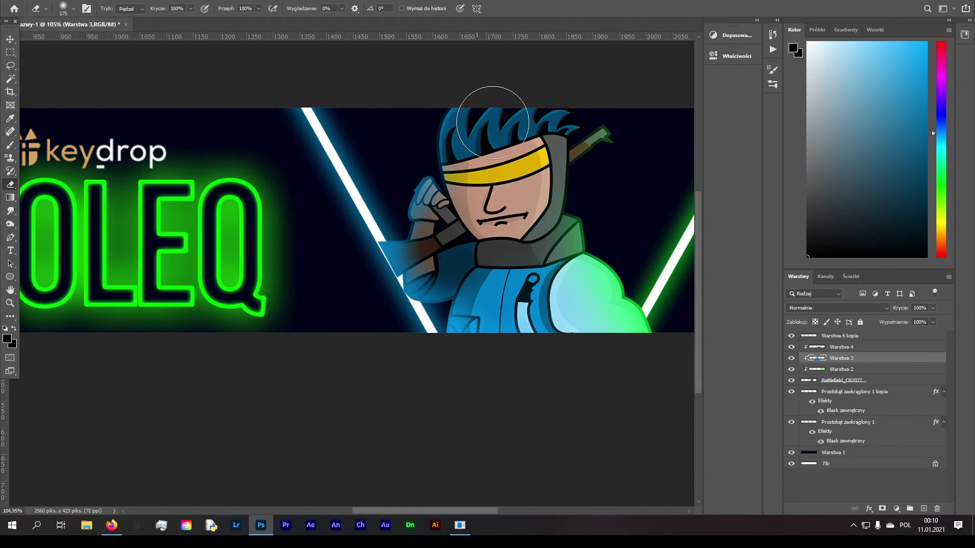
pyautogui.press('[')
pyautogui.press('[')
pyautogui.press('[')
pyautogui.press('[')
pyautogui.press('[')
pyautogui.press('[')
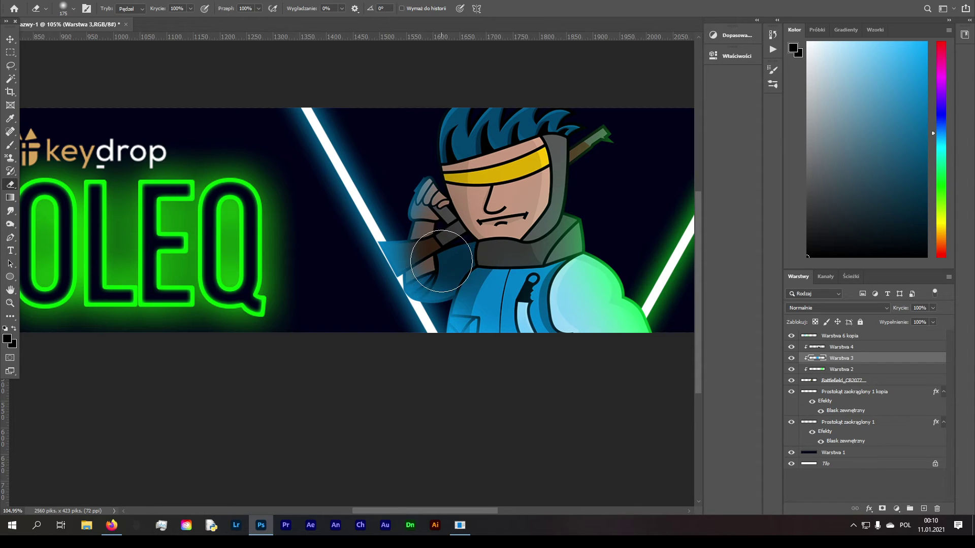
pyautogui.press('[')
pyautogui.press('[')
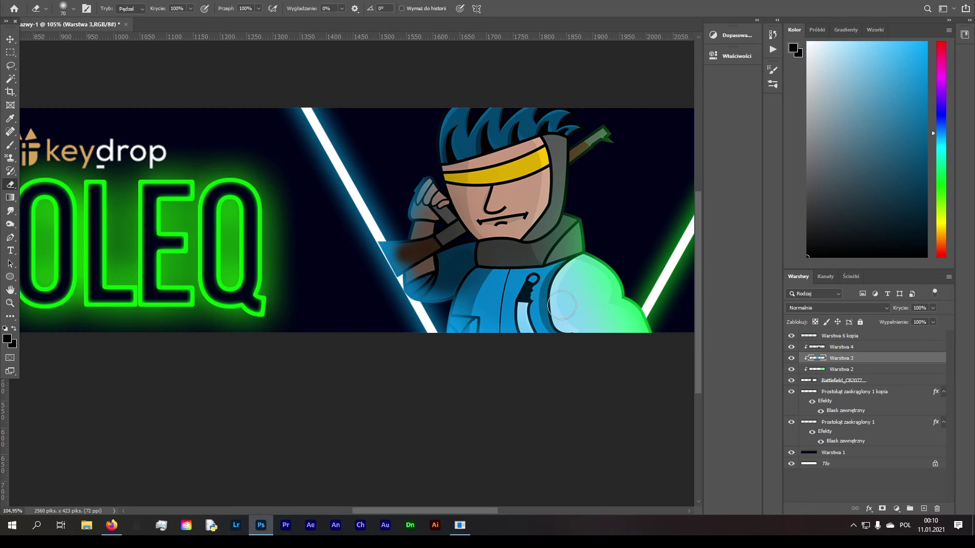
# Step: Compare the character with and without the Warstwa 4 shading, and select that layer with the Eraser enlarged to size 200
pyautogui.click(790, 347)
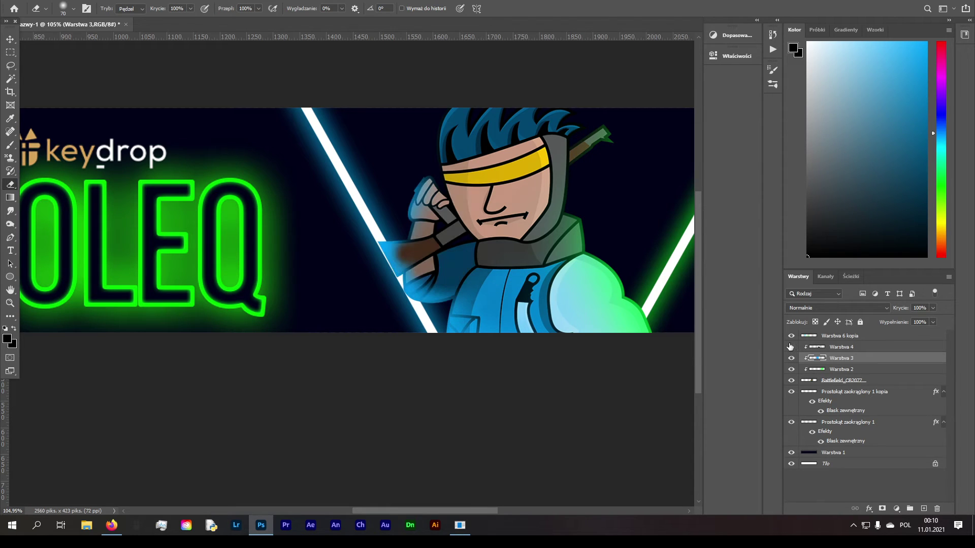
pyautogui.click(790, 346)
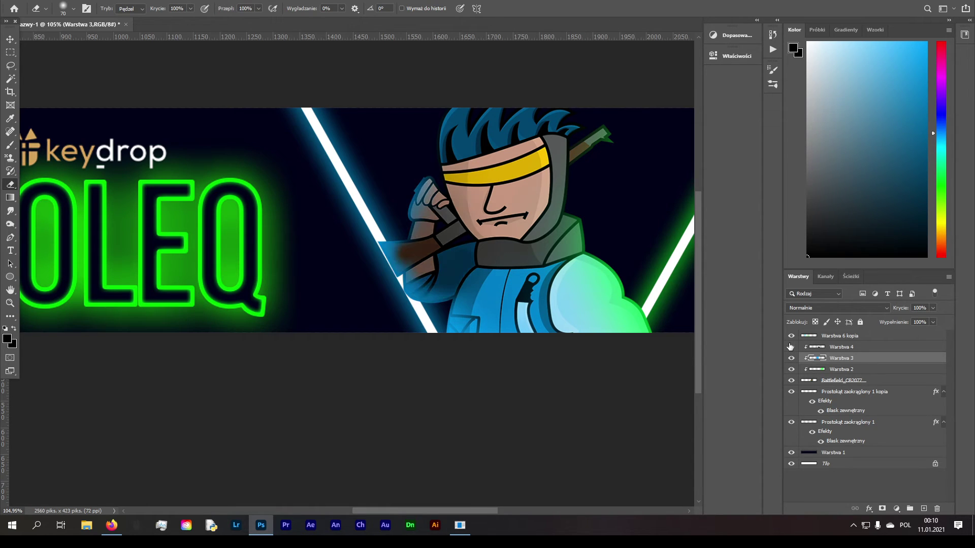
pyautogui.click(833, 348)
pyautogui.press(']')
pyautogui.press(']')
pyautogui.press(']')
pyautogui.press(']')
pyautogui.press(']')
pyautogui.press(']')
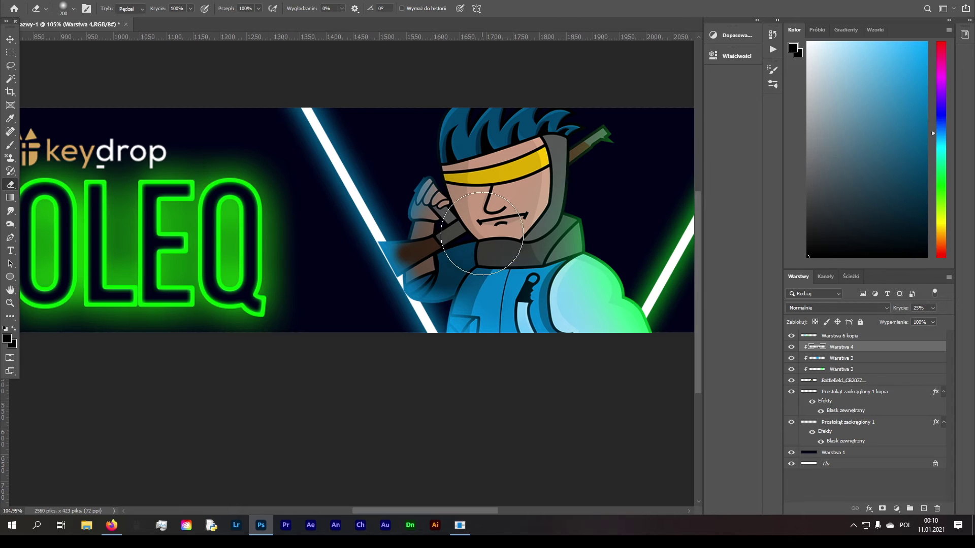
pyautogui.click(790, 347)
pyautogui.scroll(-3, 529, 343)
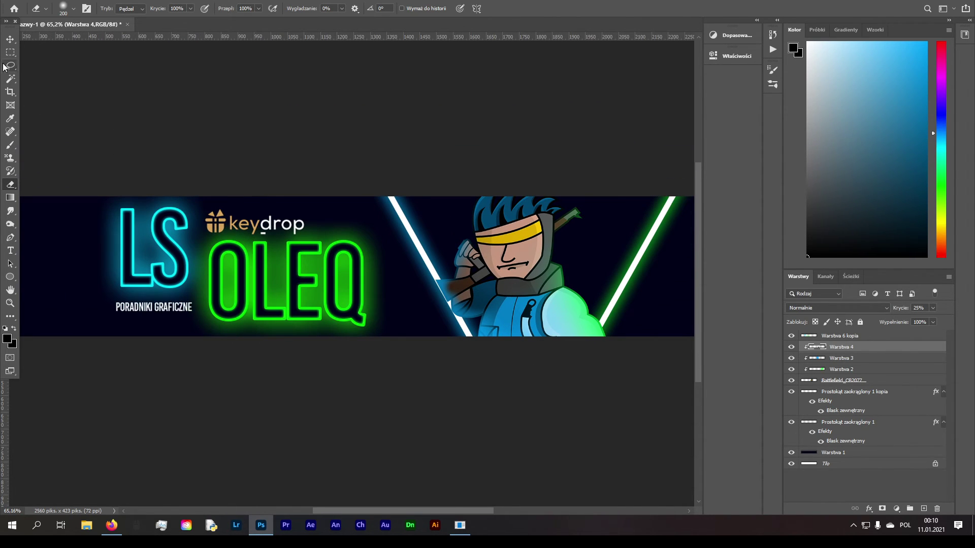
# Step: Export the finished banner as a 100% quality JPG to Pulpit, naming the file with a first name followed by "_banner"
pyautogui.click(10, 43)
pyautogui.scroll(-2, 271, 396)
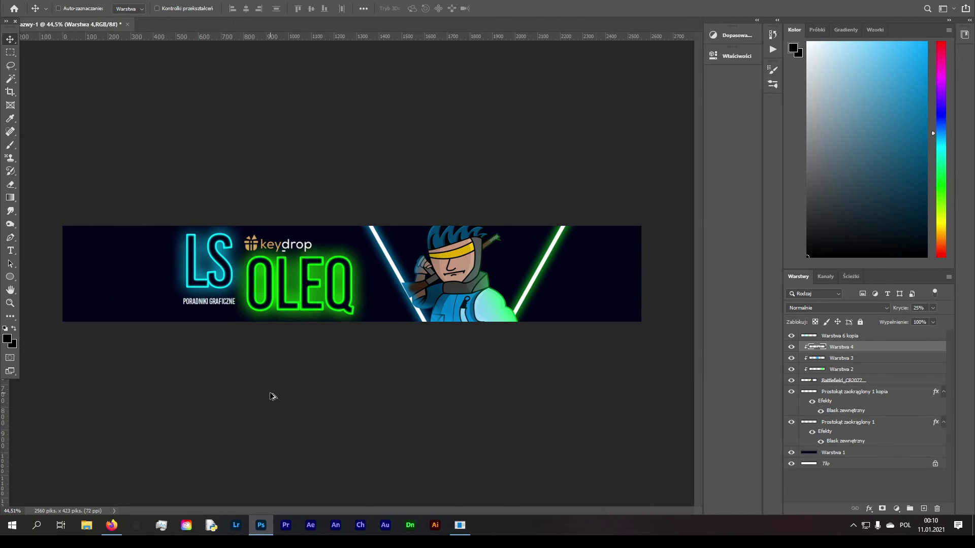
pyautogui.scroll(1, 271, 396)
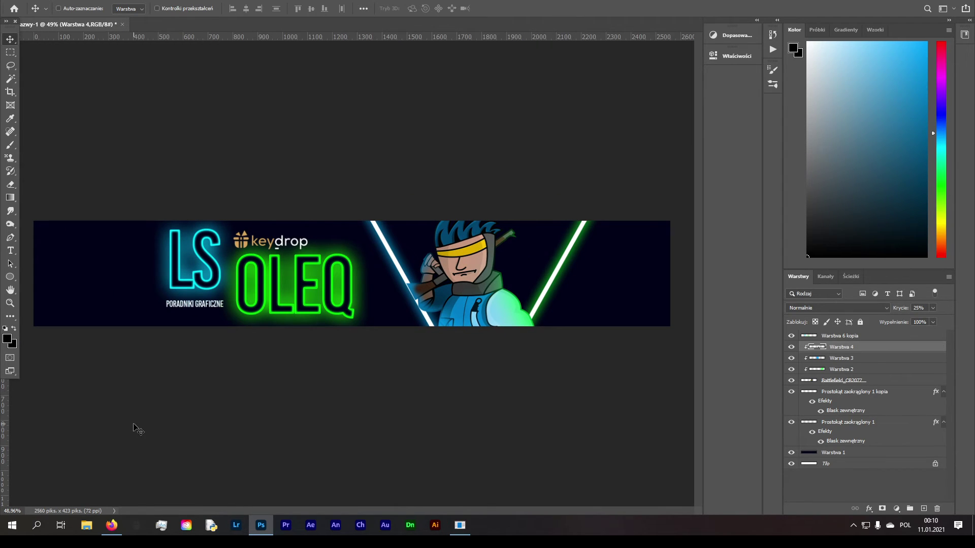
pyautogui.click(23, 2)
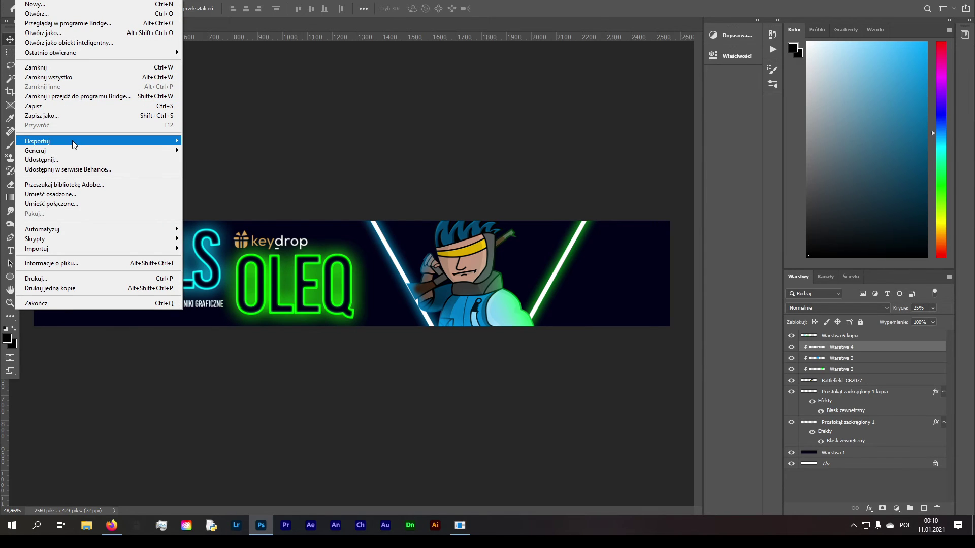
pyautogui.click(226, 151)
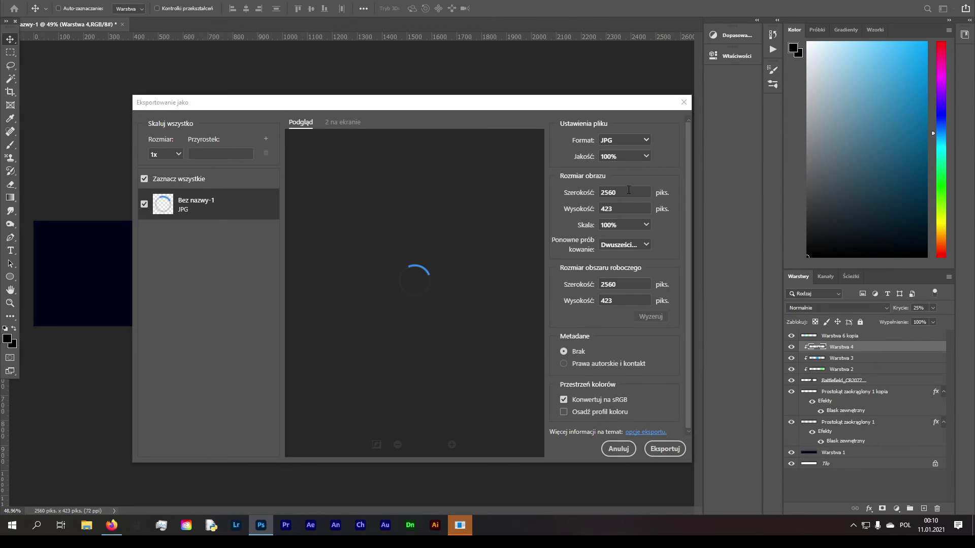
pyautogui.click(665, 449)
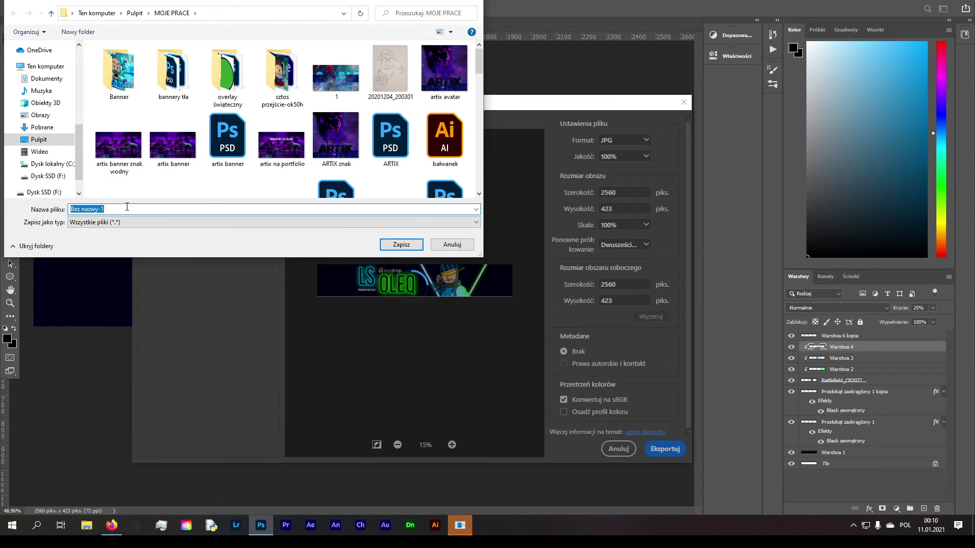
pyautogui.click(135, 12)
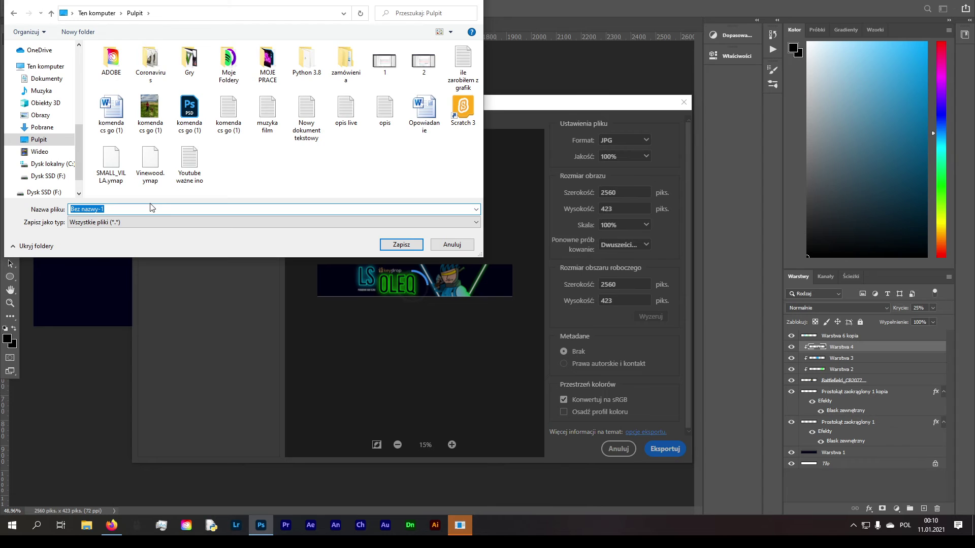
pyautogui.write('grzegorz_banner')
pyautogui.press('Return')
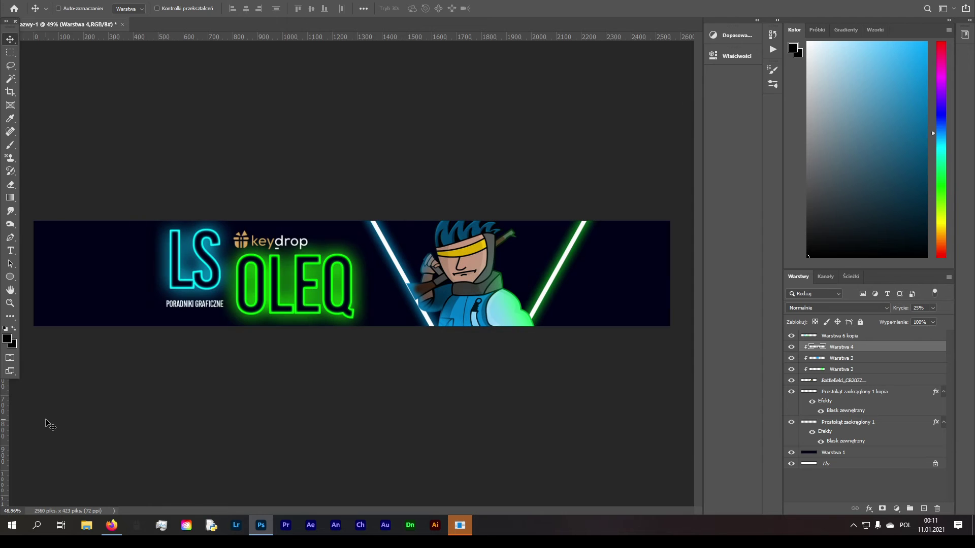
# Step: Create a new 2560 × 1440 px document at 72 ppi from the recently used custom sizes
pyautogui.hotkey('ctrl', 'n')
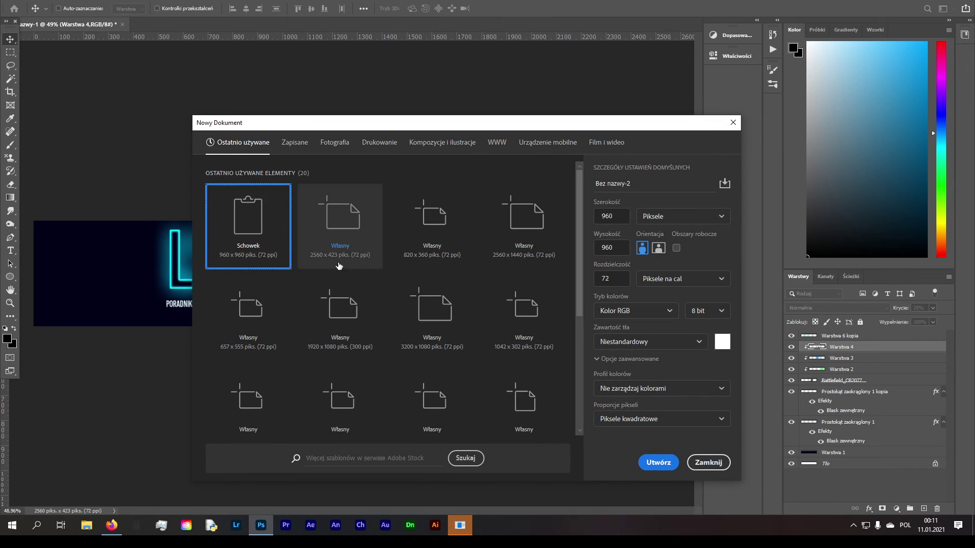
pyautogui.click(525, 256)
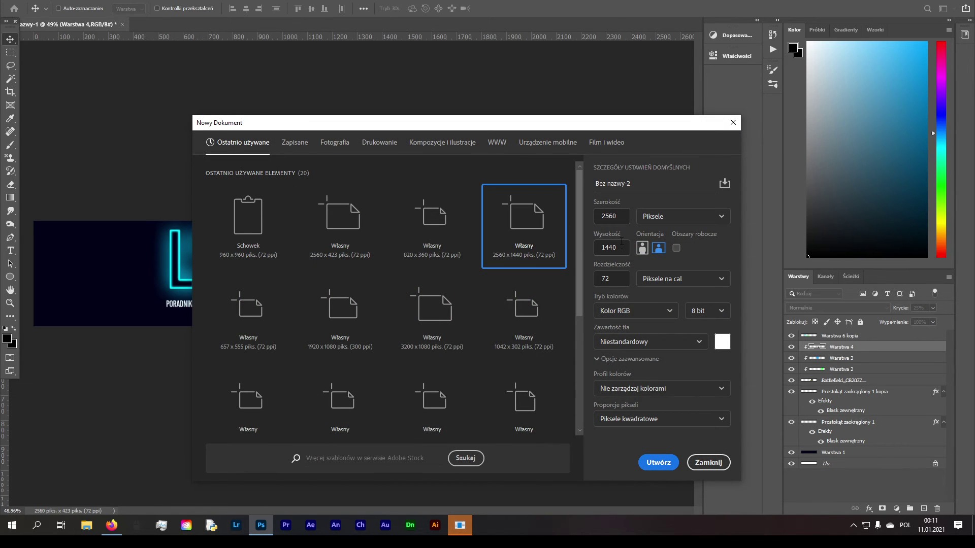
pyautogui.click(658, 463)
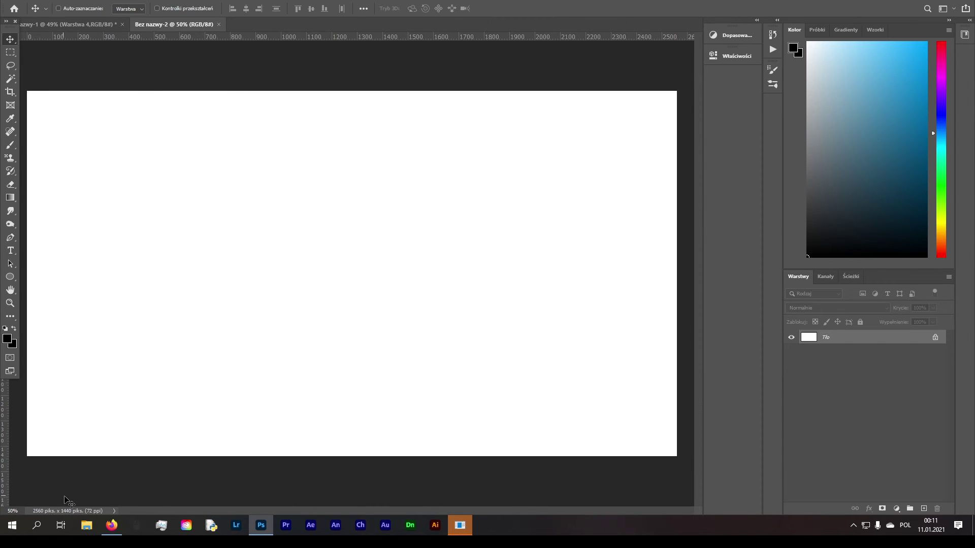
# Step: Place the exported banner JPG from the desktop at full width across the middle of the blank canvas
pyautogui.click(86, 525)
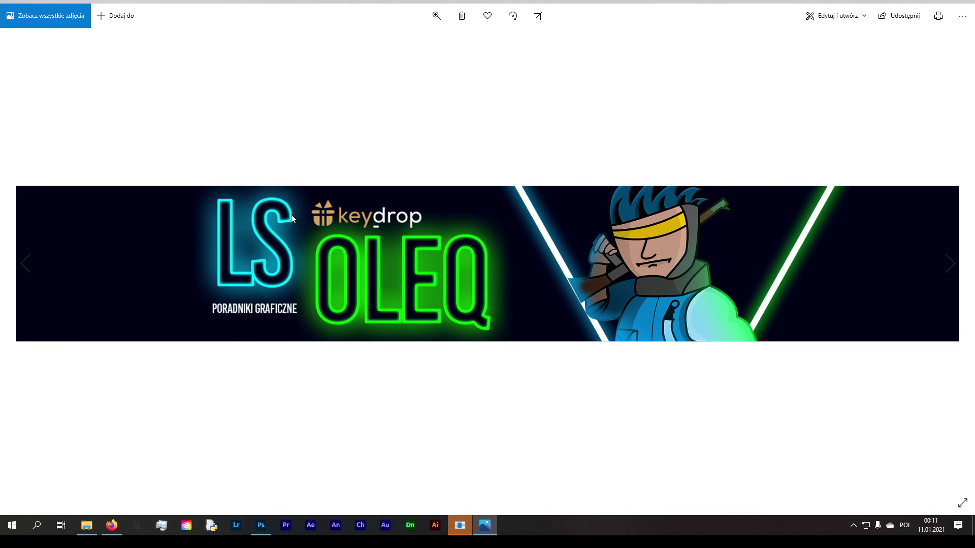
pyautogui.click(963, 4)
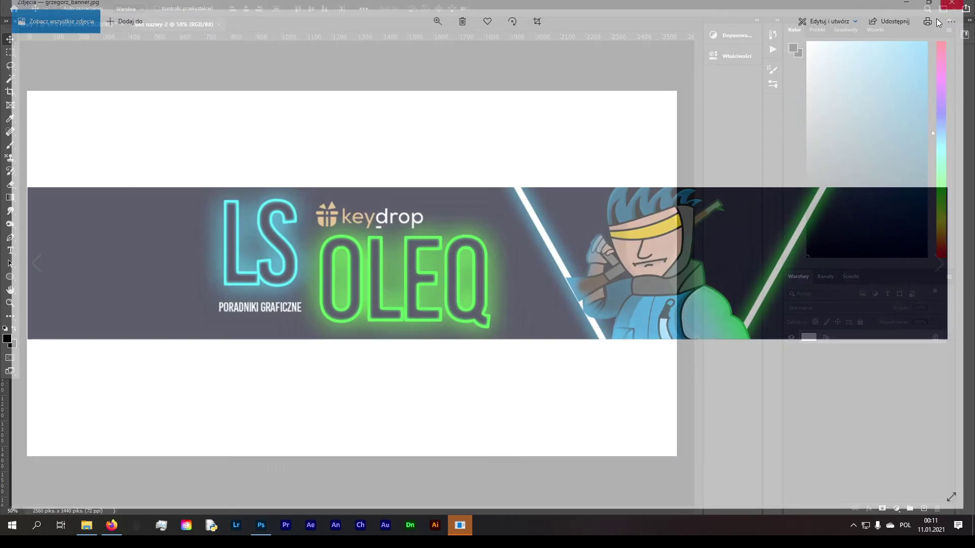
pyautogui.moveTo(84, 178); pyautogui.dragTo(83, 178)
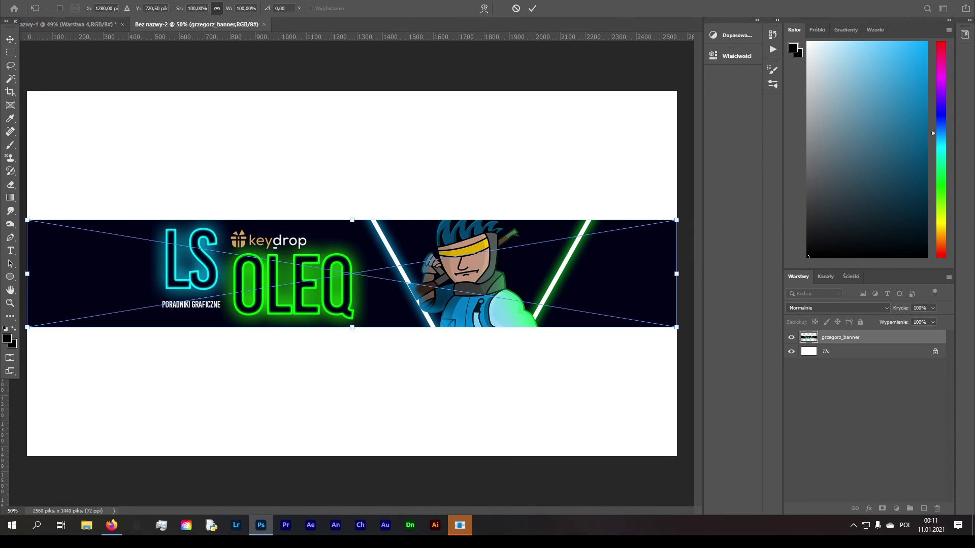
pyautogui.press('Return')
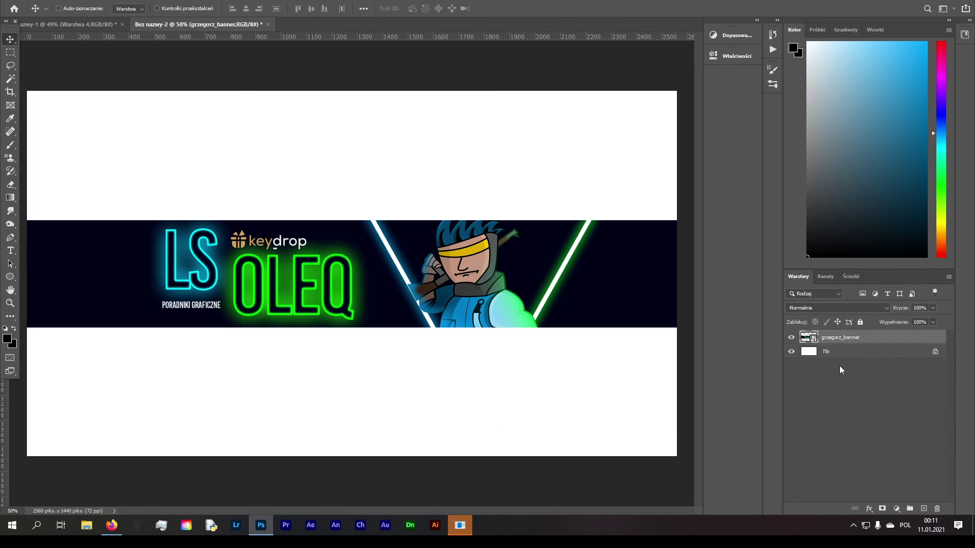
# Step: Duplicate the banner layer and enlarge the lower one to 340.43% so that it spans the canvas's full height
pyautogui.hotkey('ctrl', 'j')
pyautogui.click(833, 356)
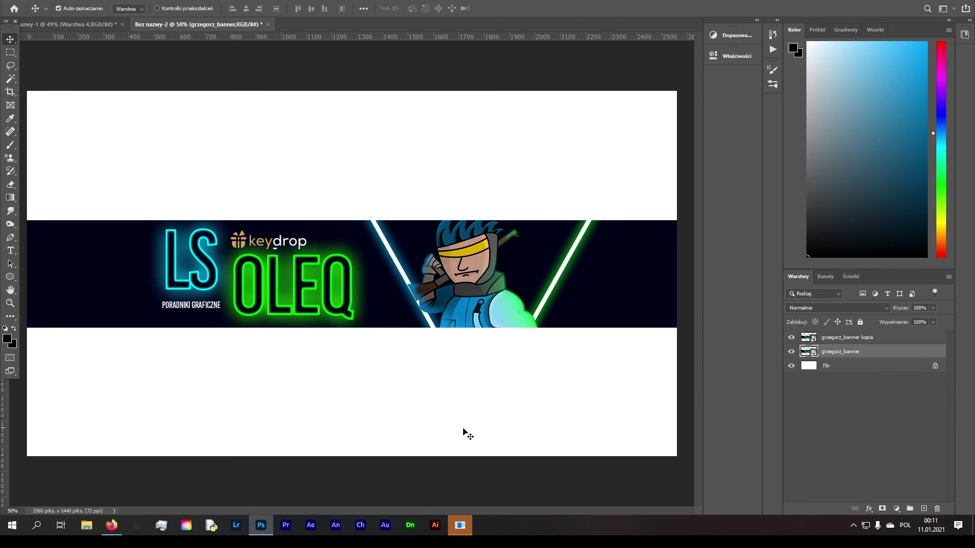
pyautogui.hotkey('ctrl', 't')
pyautogui.moveTo(353, 329); pyautogui.dragTo(373, 458)
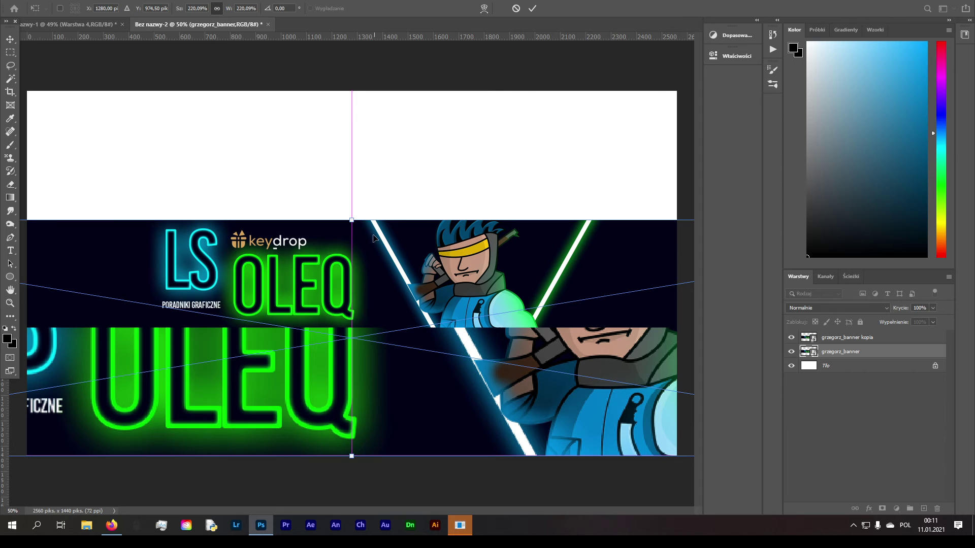
pyautogui.moveTo(352, 220); pyautogui.dragTo(354, 90)
pyautogui.press('Return')
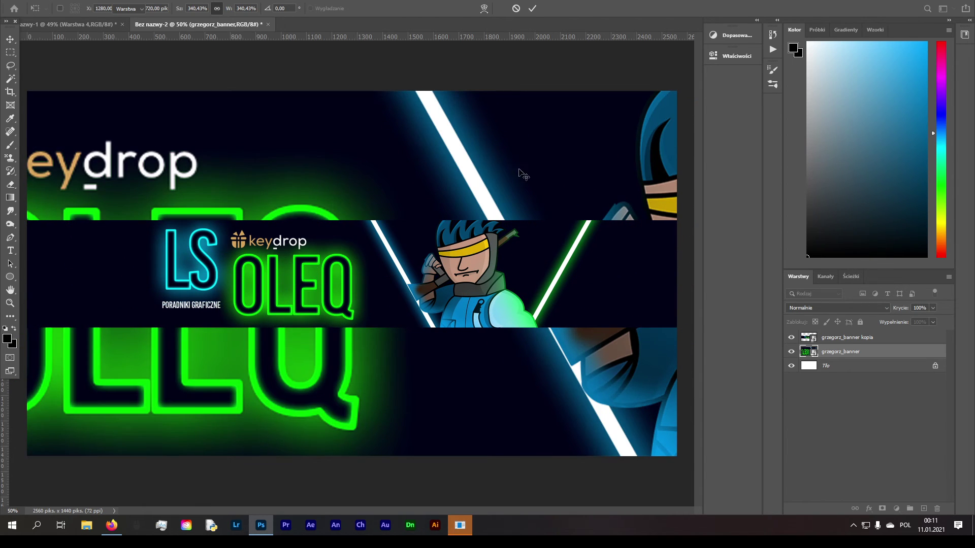
# Step: Rasterize the enlarged banner layer and apply a motion blur with angle 0° and distance 48 pixels
pyautogui.rightClick(828, 353)
pyautogui.click(739, 264)
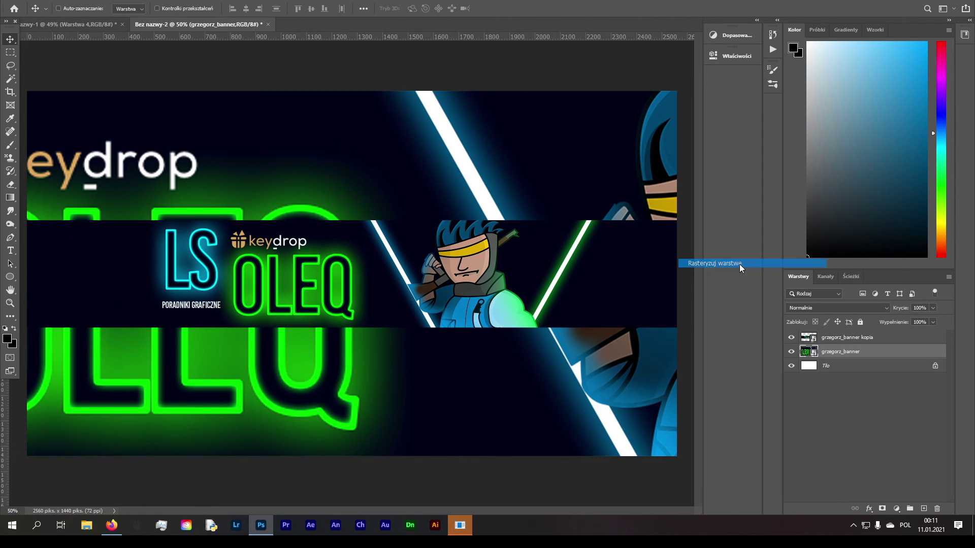
pyautogui.click(181, 2)
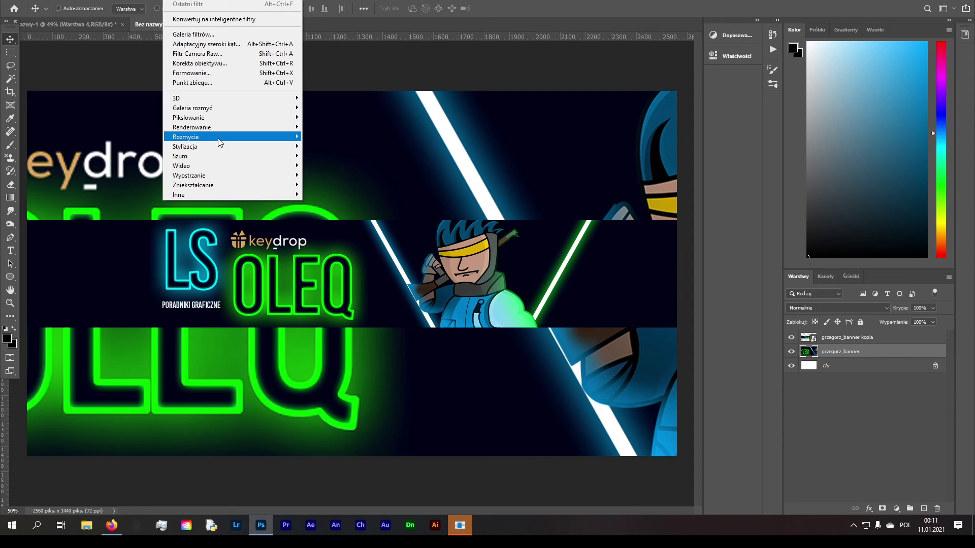
pyautogui.moveTo(221, 138)
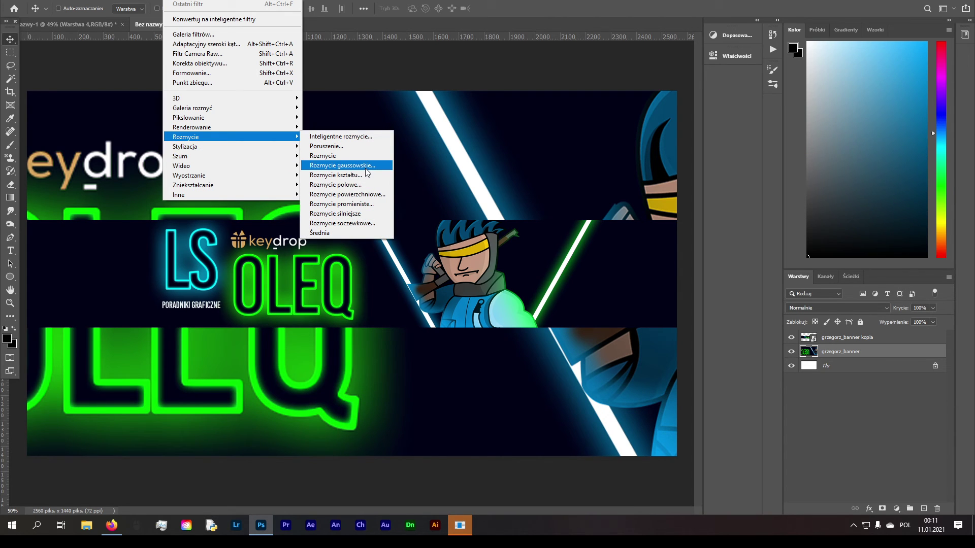
pyautogui.click(366, 147)
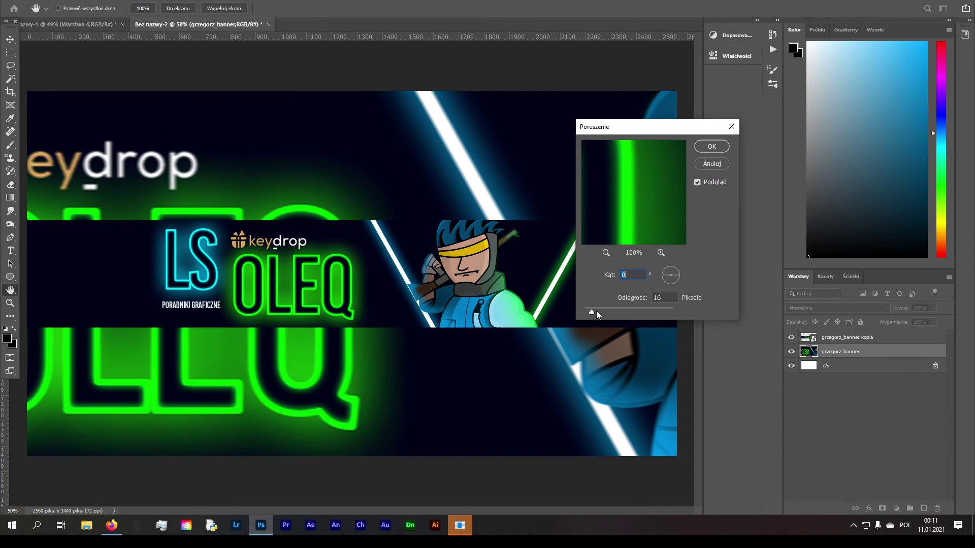
pyautogui.moveTo(596, 311); pyautogui.dragTo(608, 309)
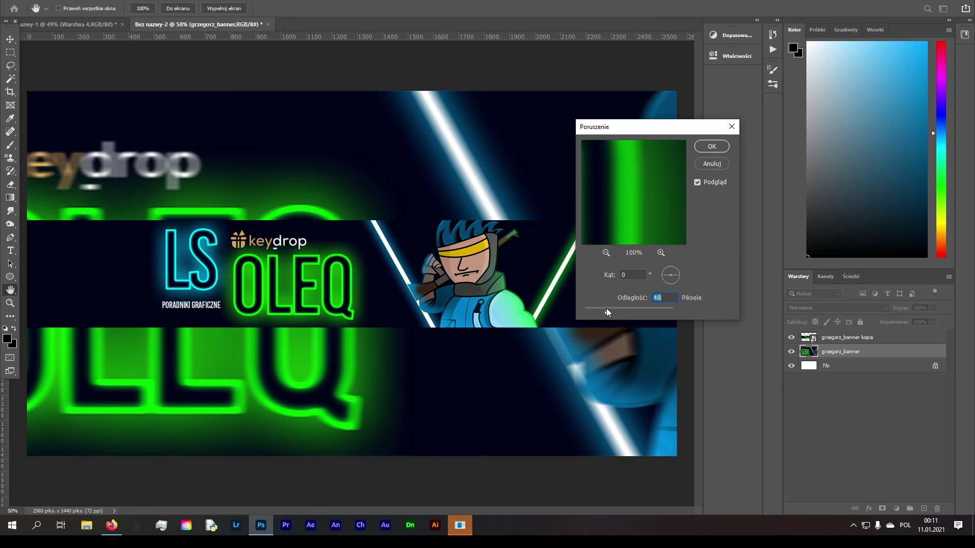
pyautogui.click(712, 147)
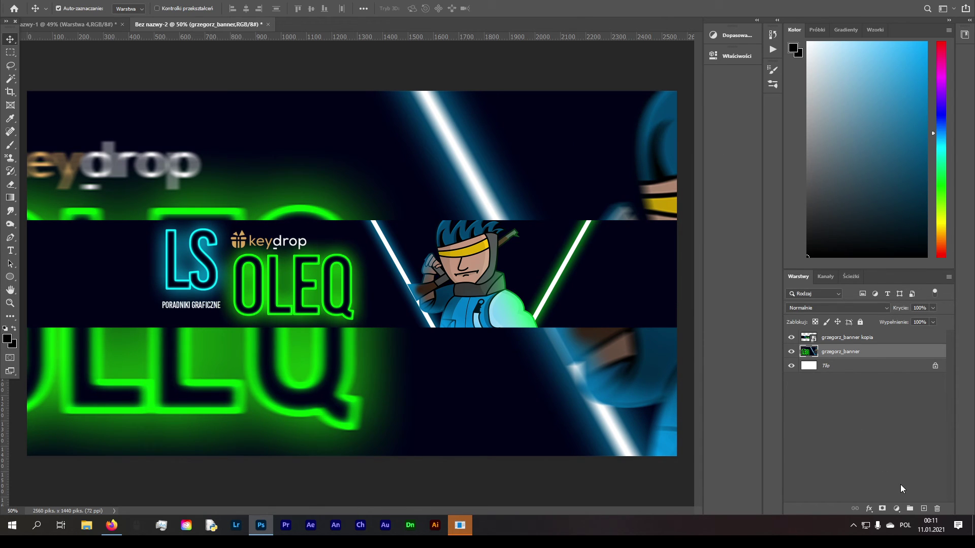
# Step: Add a new layer above the blurred banner and cover the canvas in black with the Brush at size 2900
pyautogui.hotkey('ctrl', 'shift', 'n')
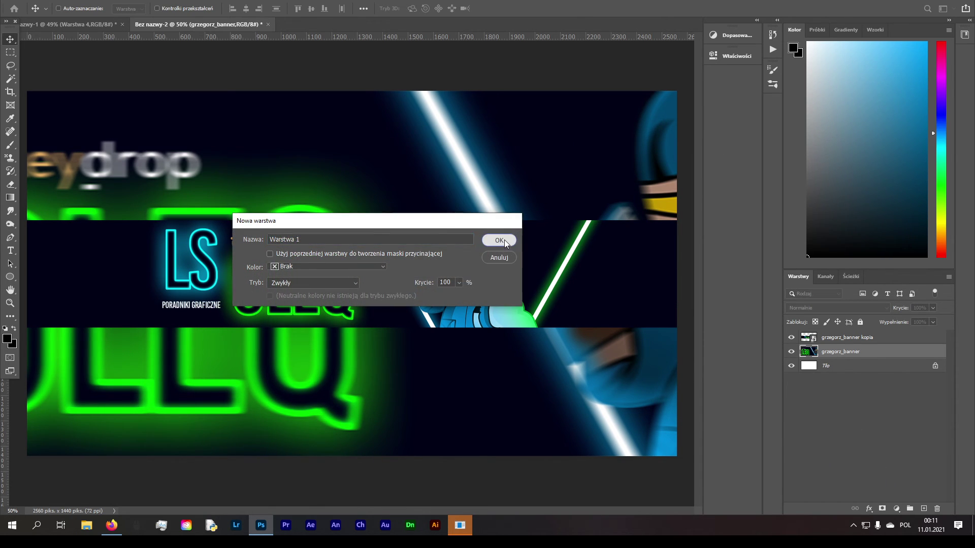
pyautogui.click(500, 240)
pyautogui.press('b')
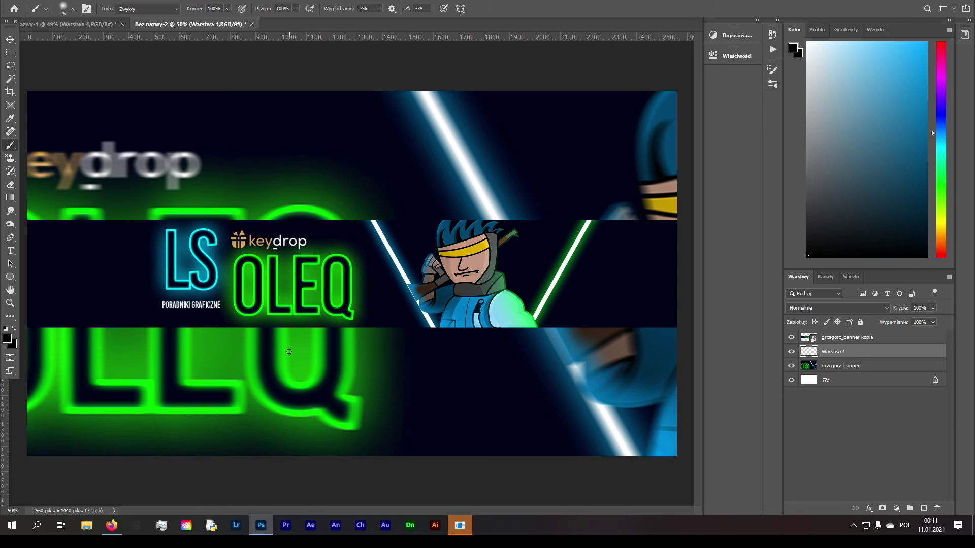
pyautogui.press(']')
pyautogui.press(']')
pyautogui.press(']')
pyautogui.press(']')
pyautogui.press(']')
pyautogui.press(']')
pyautogui.press(']')
pyautogui.press(']')
pyautogui.press(']')
pyautogui.press(']')
pyautogui.press(']')
pyautogui.press(']')
pyautogui.press(']')
pyautogui.press(']')
pyautogui.press(']')
pyautogui.press(']')
pyautogui.press(']')
pyautogui.press(']')
pyautogui.press(']')
pyautogui.press(']')
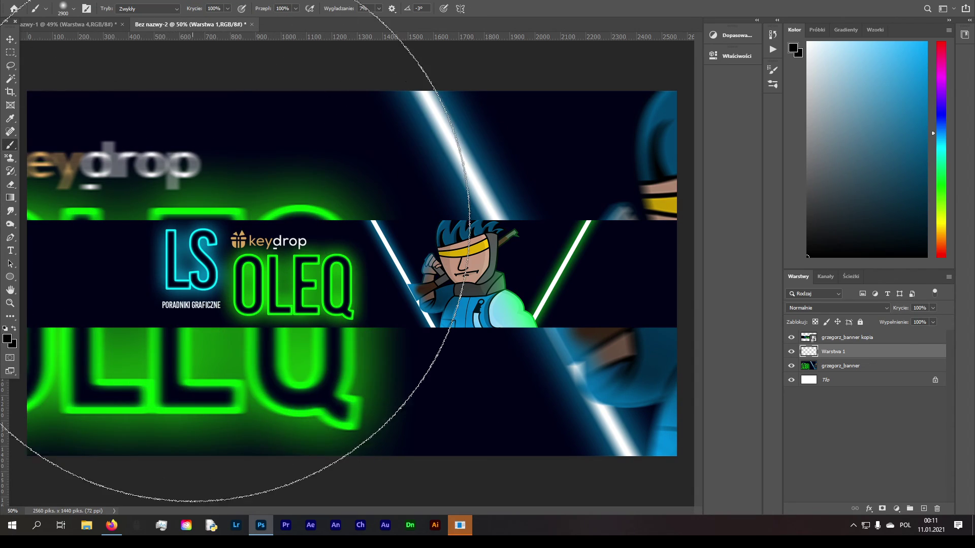
pyautogui.moveTo(203, 244)
pyautogui.mouseDown()
pyautogui.moveTo(413, 250)
pyautogui.moveTo(424, 274)
pyautogui.moveTo(10, 284)
pyautogui.mouseUp()
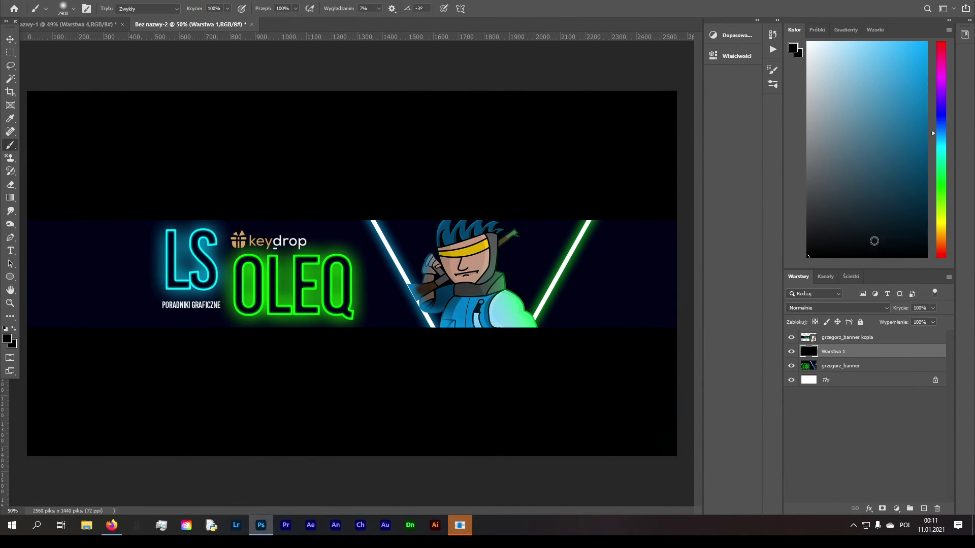
# Step: Repaint the whole Warstwa 1 layer with bright, fully saturated blue
pyautogui.moveTo(940, 142)
pyautogui.mouseDown()
pyautogui.moveTo(952, 120)
pyautogui.moveTo(941, 111)
pyautogui.moveTo(973, 48)
pyautogui.mouseUp()
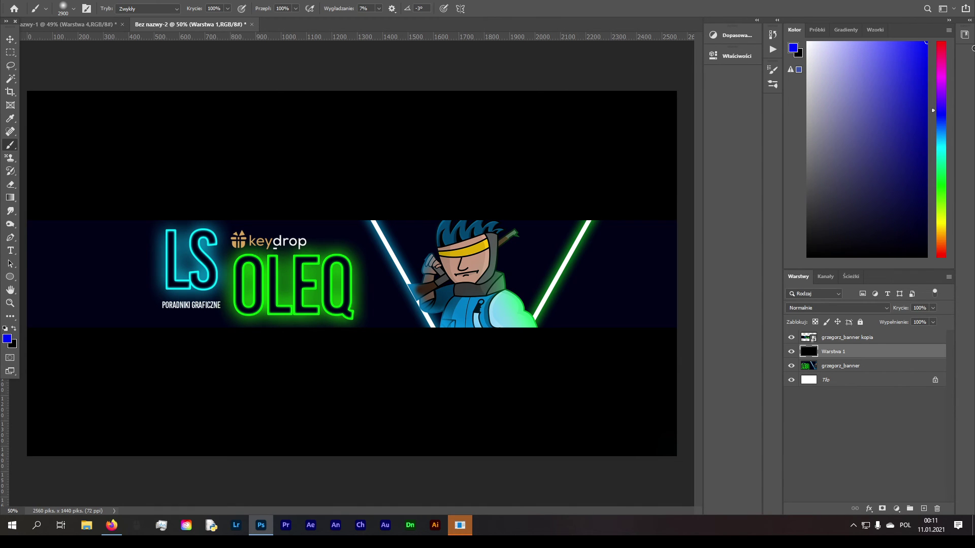
pyautogui.moveTo(229, 283); pyautogui.dragTo(533, 283)
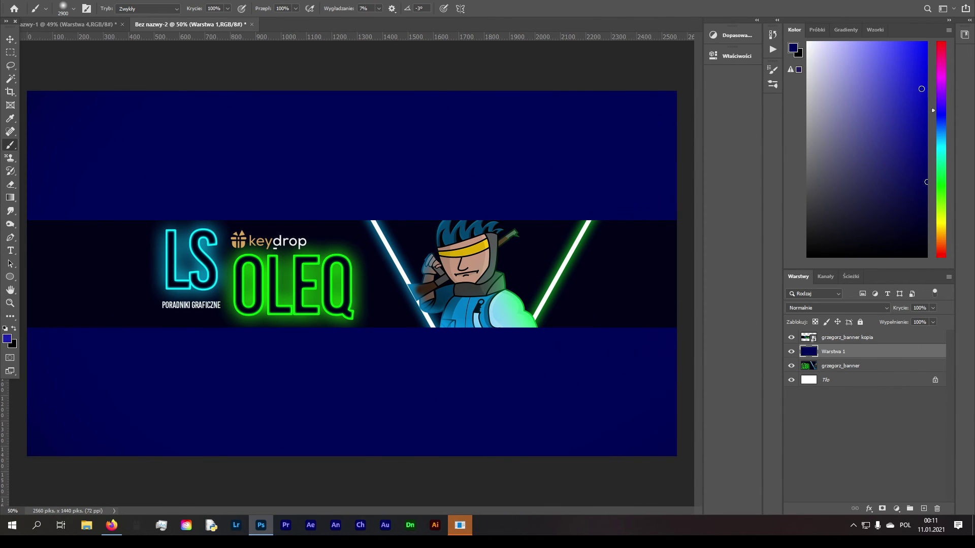
pyautogui.click(927, 41)
pyautogui.moveTo(414, 283); pyautogui.dragTo(718, 283)
# Step: Set the blue layer's blend mode to Nakładka and its opacity to 57%
pyautogui.click(815, 308)
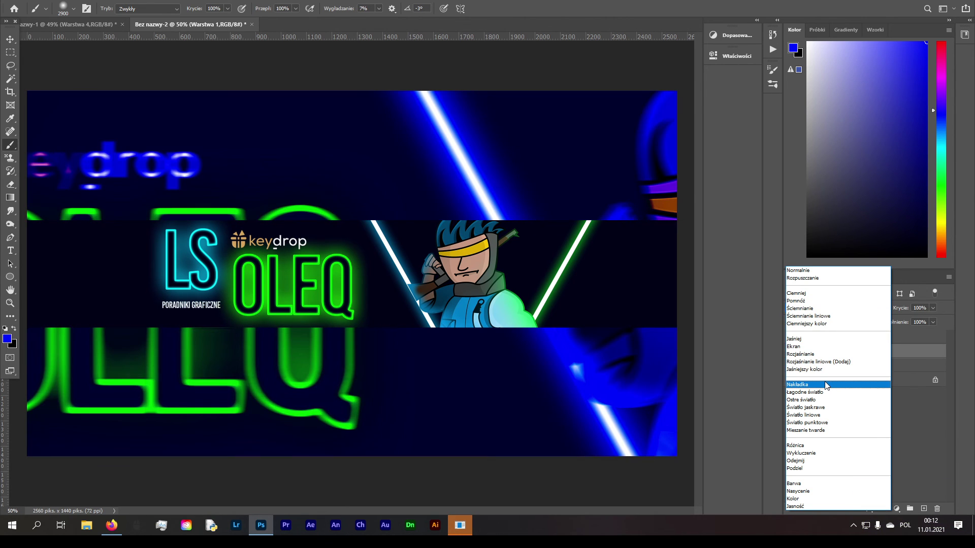
pyautogui.click(827, 385)
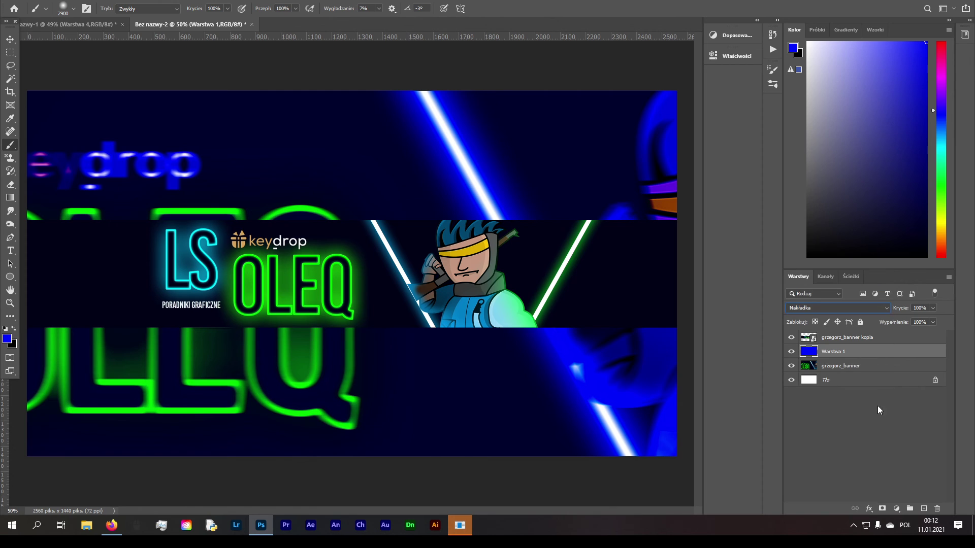
pyautogui.moveTo(919, 321); pyautogui.dragTo(913, 321)
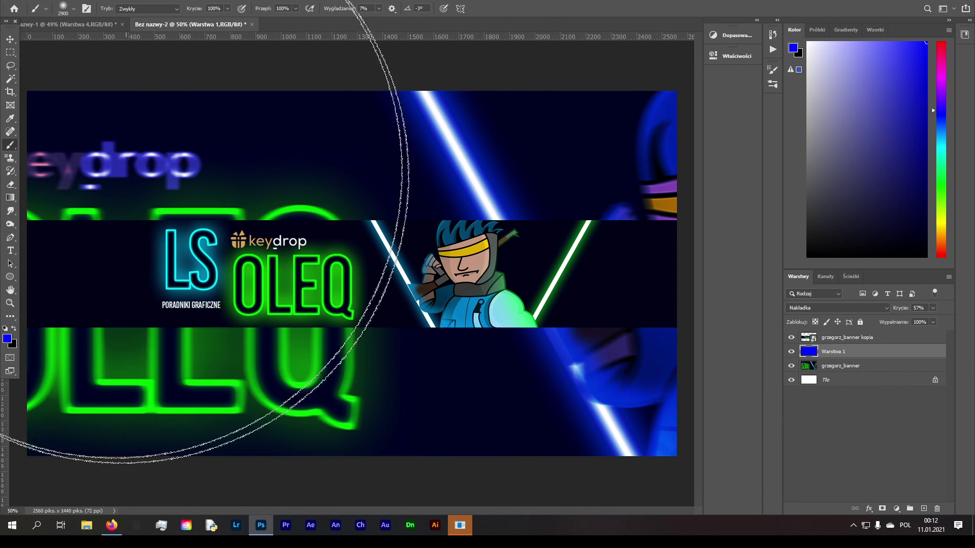
# Step: Add a new layer directly above the blue Warstwa 1 layer and reset the foreground colour to black
pyautogui.click(11, 39)
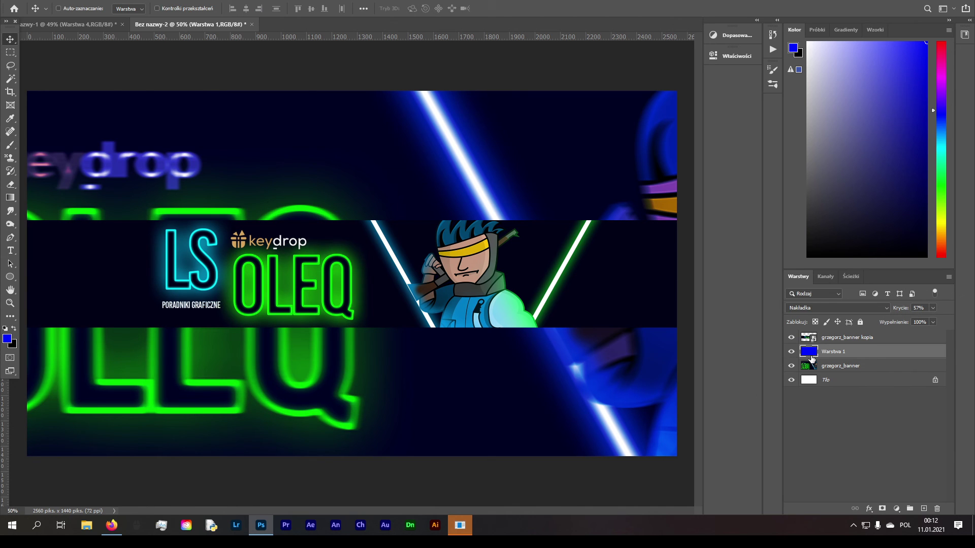
pyautogui.hotkey('ctrl', 'shift', 'n')
pyautogui.press('Return')
pyautogui.press('d')
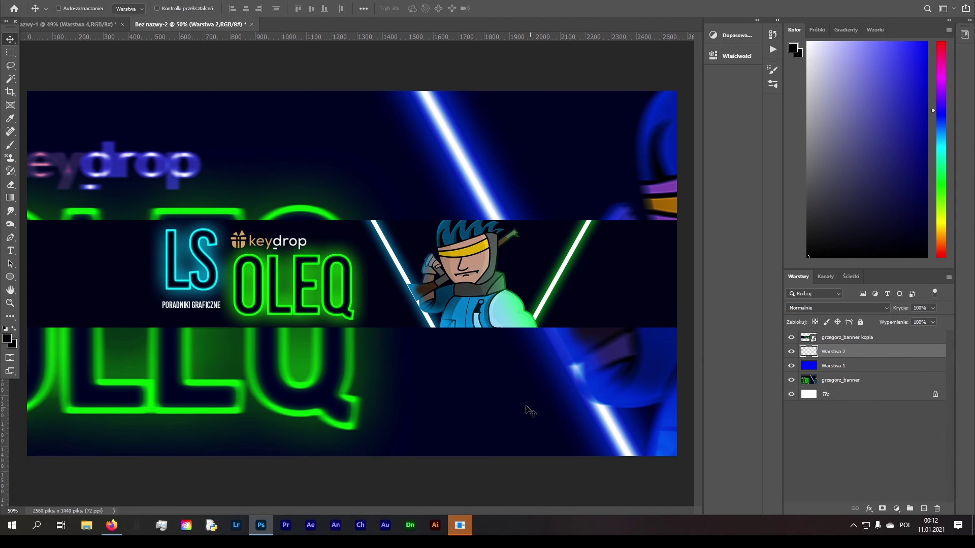
# Step: Paint a soft black shadow with the Brush at size 1500 on Warstwa 2, across the area behind the central banner strip
pyautogui.press('b')
pyautogui.press('[')
pyautogui.press('[')
pyautogui.press('[')
pyautogui.press('[')
pyautogui.press('[')
pyautogui.press('[')
pyautogui.press('[')
pyautogui.press('[')
pyautogui.press('[')
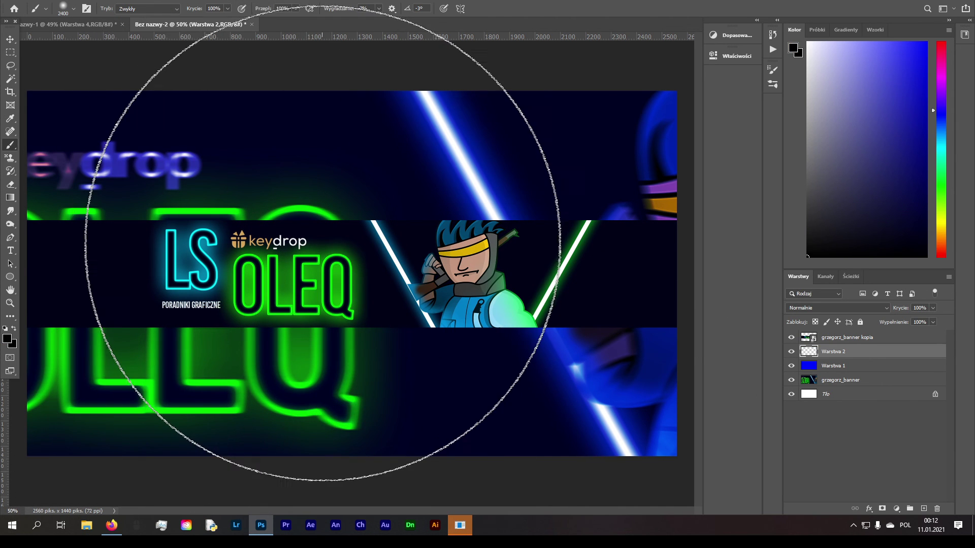
pyautogui.press('[')
pyautogui.press('[')
pyautogui.press('[')
pyautogui.press('[')
pyautogui.press('[')
pyautogui.moveTo(243, 244)
pyautogui.mouseDown()
pyautogui.moveTo(585, 270)
pyautogui.moveTo(162, 274)
pyautogui.moveTo(110, 284)
pyautogui.moveTo(267, 293)
pyautogui.moveTo(518, 284)
pyautogui.mouseUp()
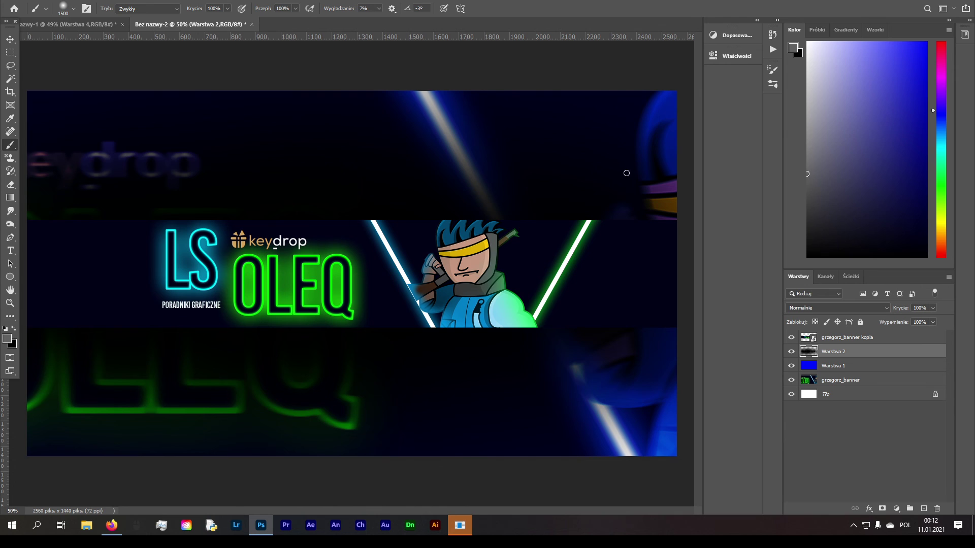
# Step: Try a mid-grey glow behind the banner strip with the Brush at size 900, and undo its strokes
pyautogui.press('[')
pyautogui.press('[')
pyautogui.press('[')
pyautogui.press('[')
pyautogui.press('[')
pyautogui.press('[')
pyautogui.moveTo(637, 279)
pyautogui.mouseDown()
pyautogui.moveTo(598, 261)
pyautogui.moveTo(477, 266)
pyautogui.moveTo(338, 252)
pyautogui.moveTo(239, 277)
pyautogui.moveTo(86, 272)
pyautogui.mouseUp()
pyautogui.hotkey('ctrl', 'z')
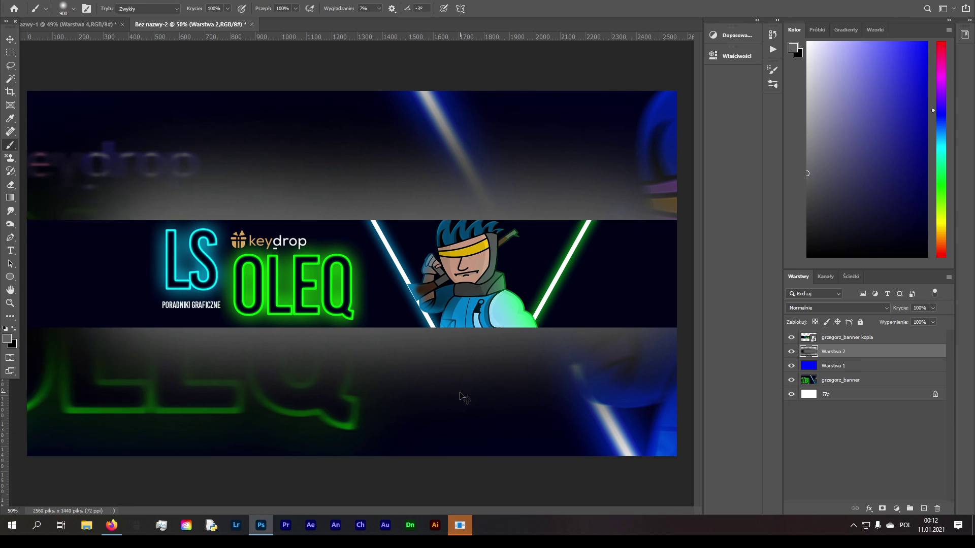
pyautogui.hotkey('ctrl', 'z')
pyautogui.hotkey('ctrl', 'z')
pyautogui.hotkey('ctrl', 'z')
pyautogui.hotkey('ctrl', 'z')
pyautogui.hotkey('ctrl', 'z')
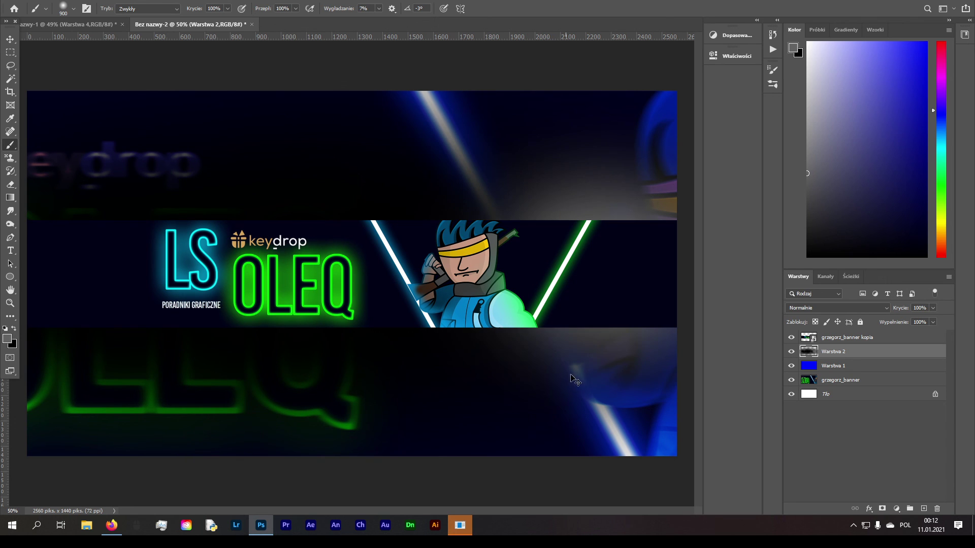
pyautogui.hotkey('ctrl', 'z')
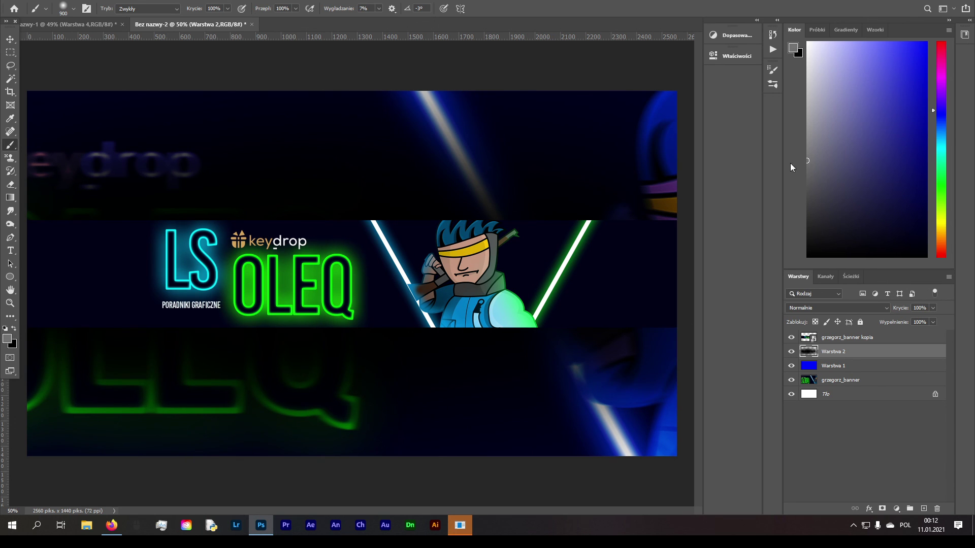
# Step: Paint a narrower, slightly lighter grey glow across the full width behind the banner strip, and compare the image with Warstwa 2 hidden and shown
pyautogui.press('[')
pyautogui.press('[')
pyautogui.press('[')
pyautogui.press(']')
pyautogui.moveTo(635, 272)
pyautogui.mouseDown()
pyautogui.moveTo(622, 261)
pyautogui.moveTo(523, 274)
pyautogui.moveTo(190, 271)
pyautogui.moveTo(31, 282)
pyautogui.mouseUp()
pyautogui.press('[')
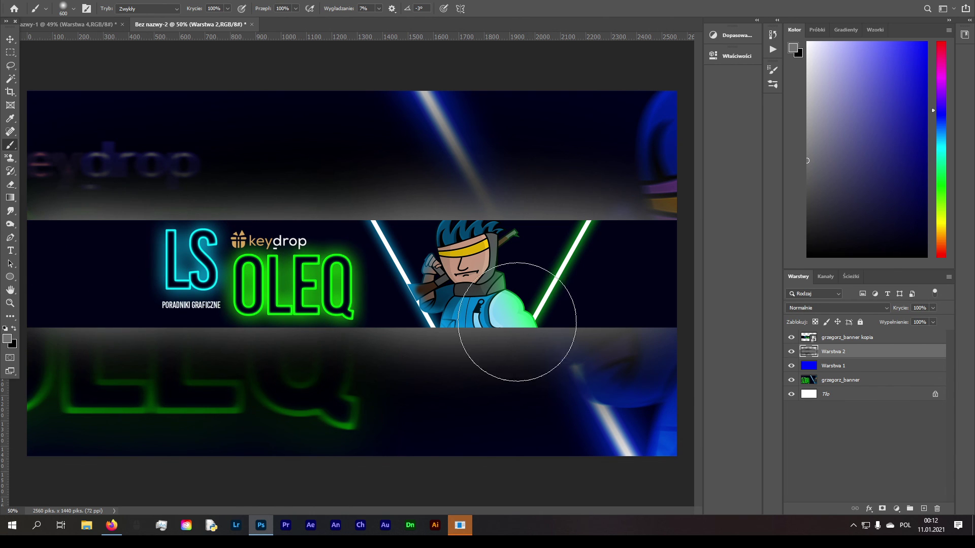
pyautogui.click(791, 351)
pyautogui.click(791, 352)
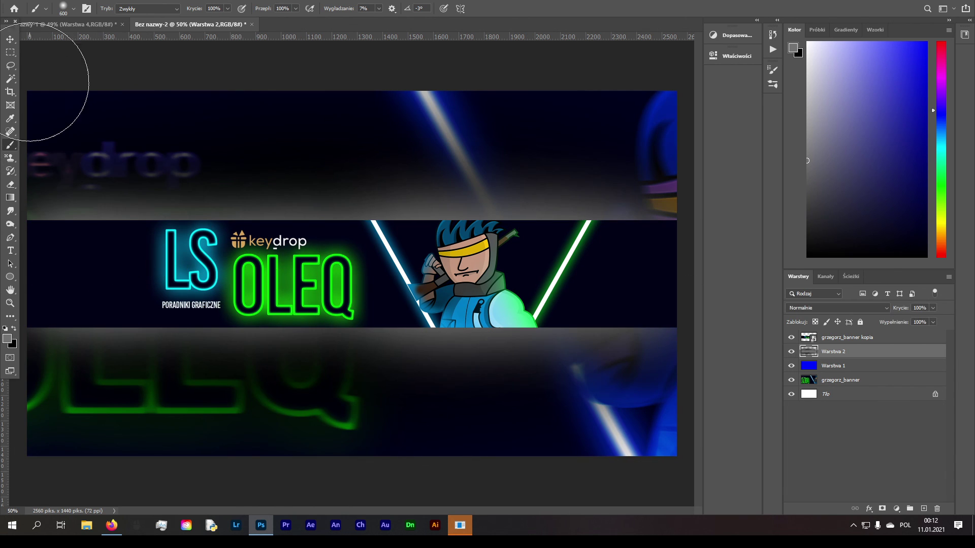